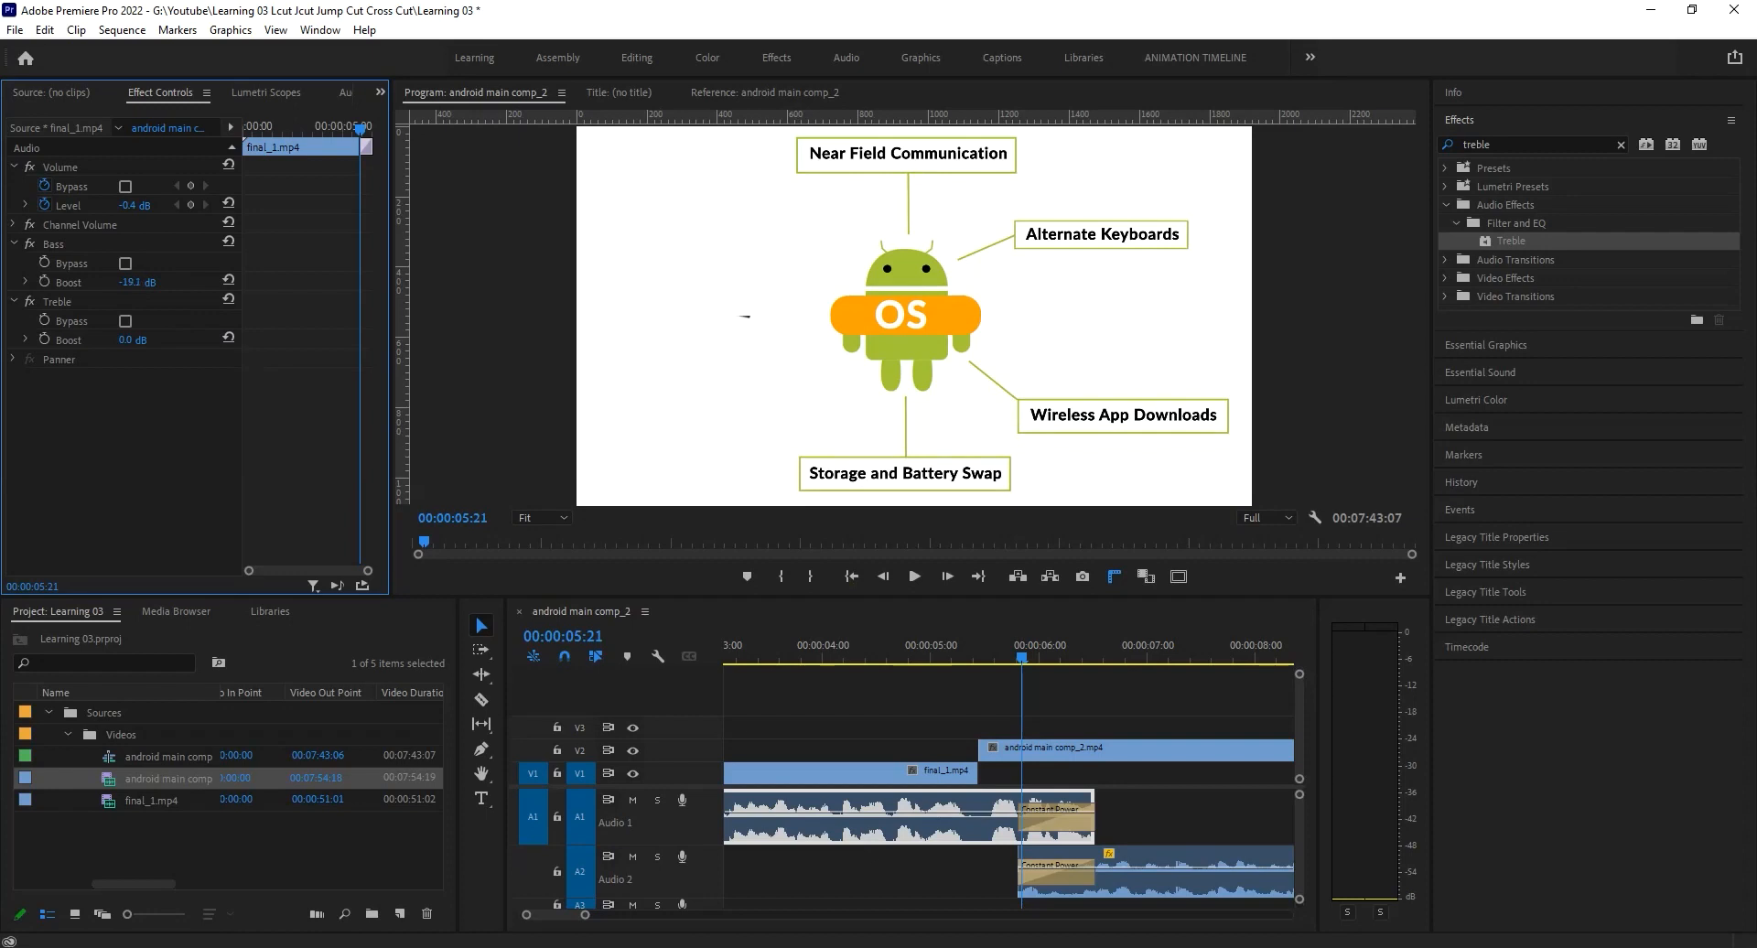
Step: Play back the audio crossover between final_1.mp4 and android main comp_2.mp4, starting just before the video cut
{"action": "left_click", "coordinate": [977, 659]}
{"action": "key", "text": "space"}
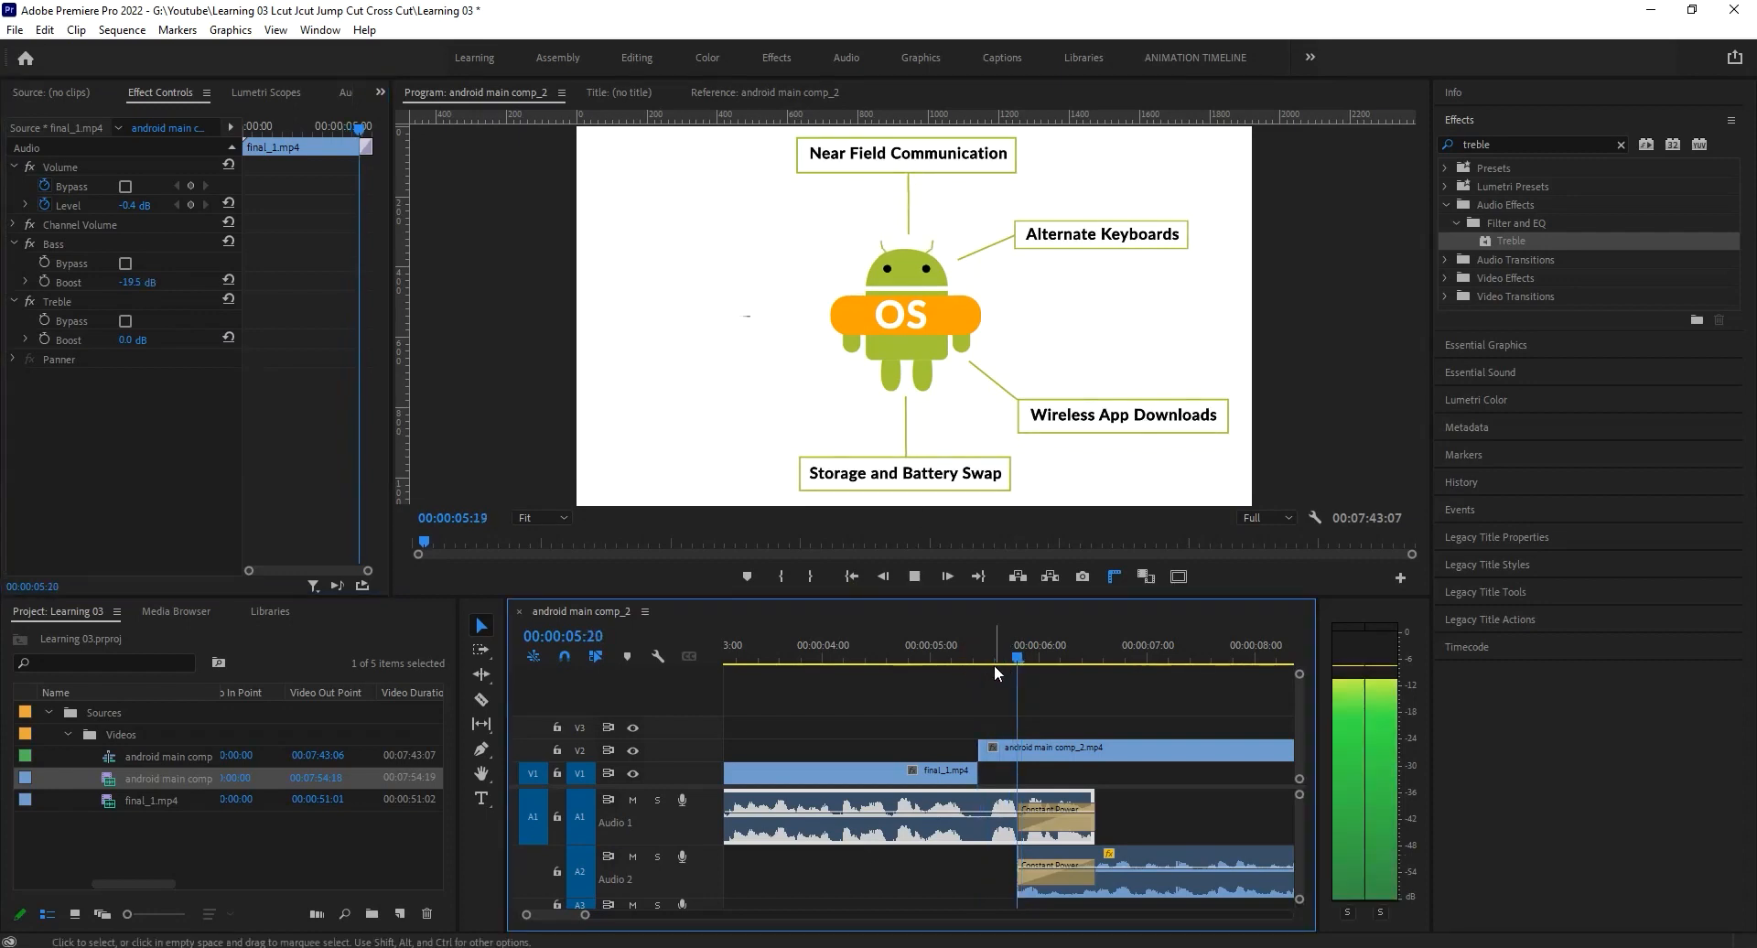
{"action": "left_click", "coordinate": [996, 664]}
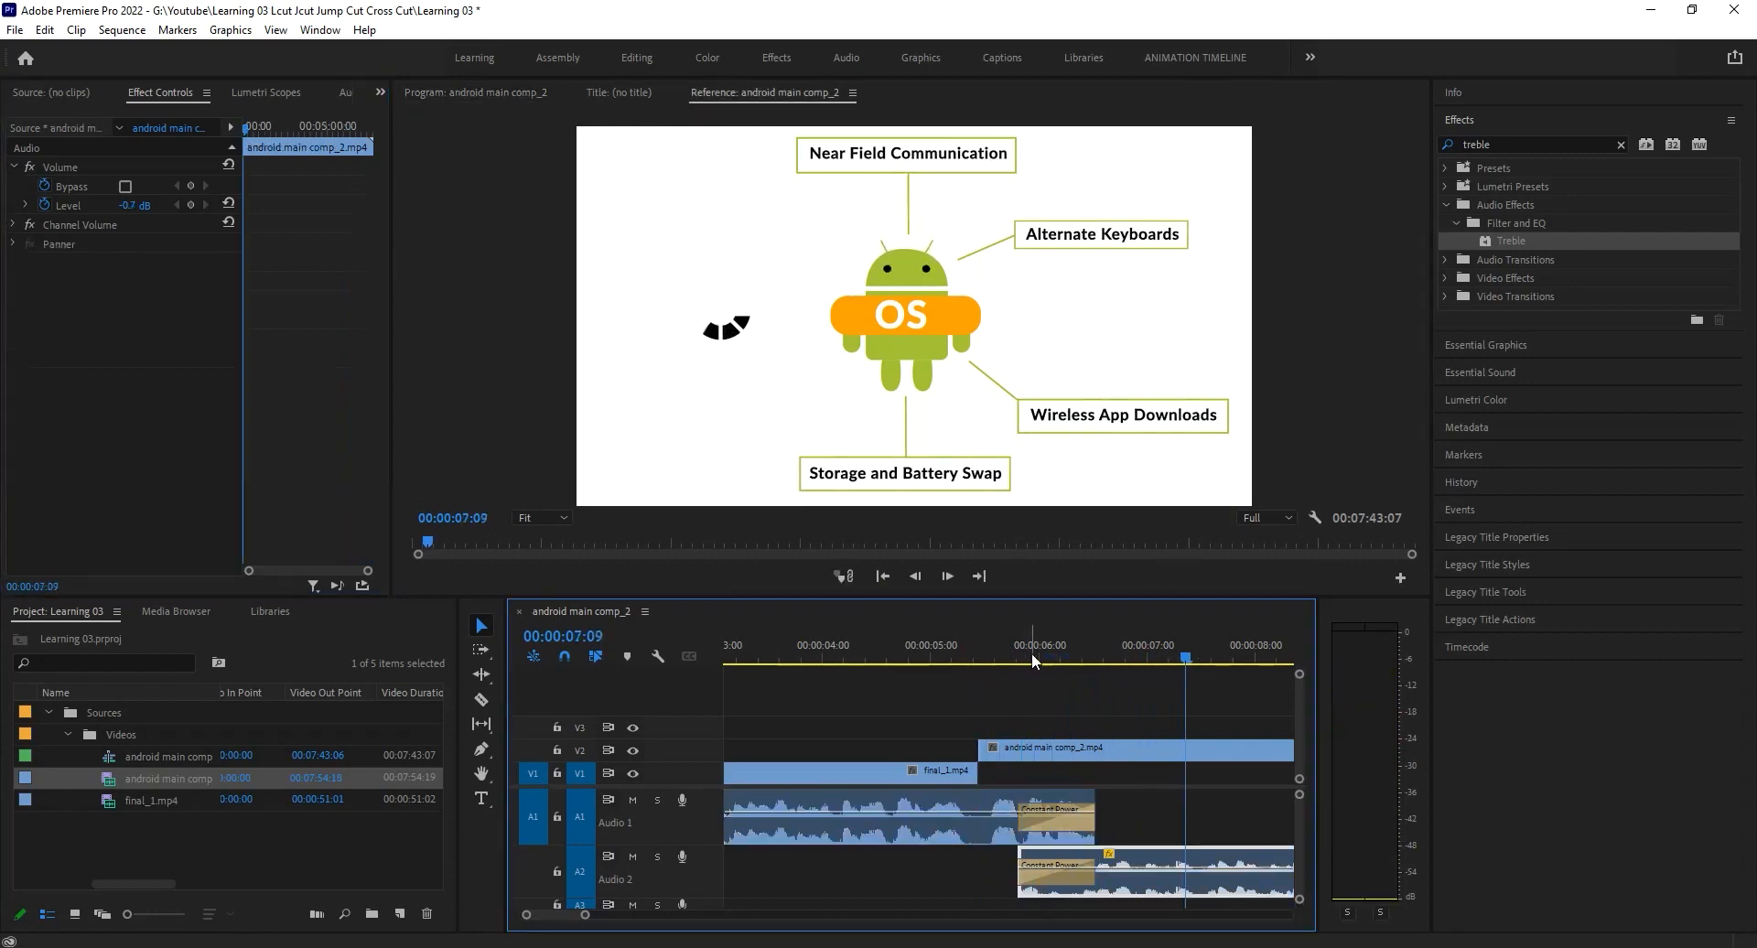
{"action": "left_click_drag", "start_coordinate": [1022, 653], "coordinate": [935, 652]}
{"action": "key", "text": "space"}
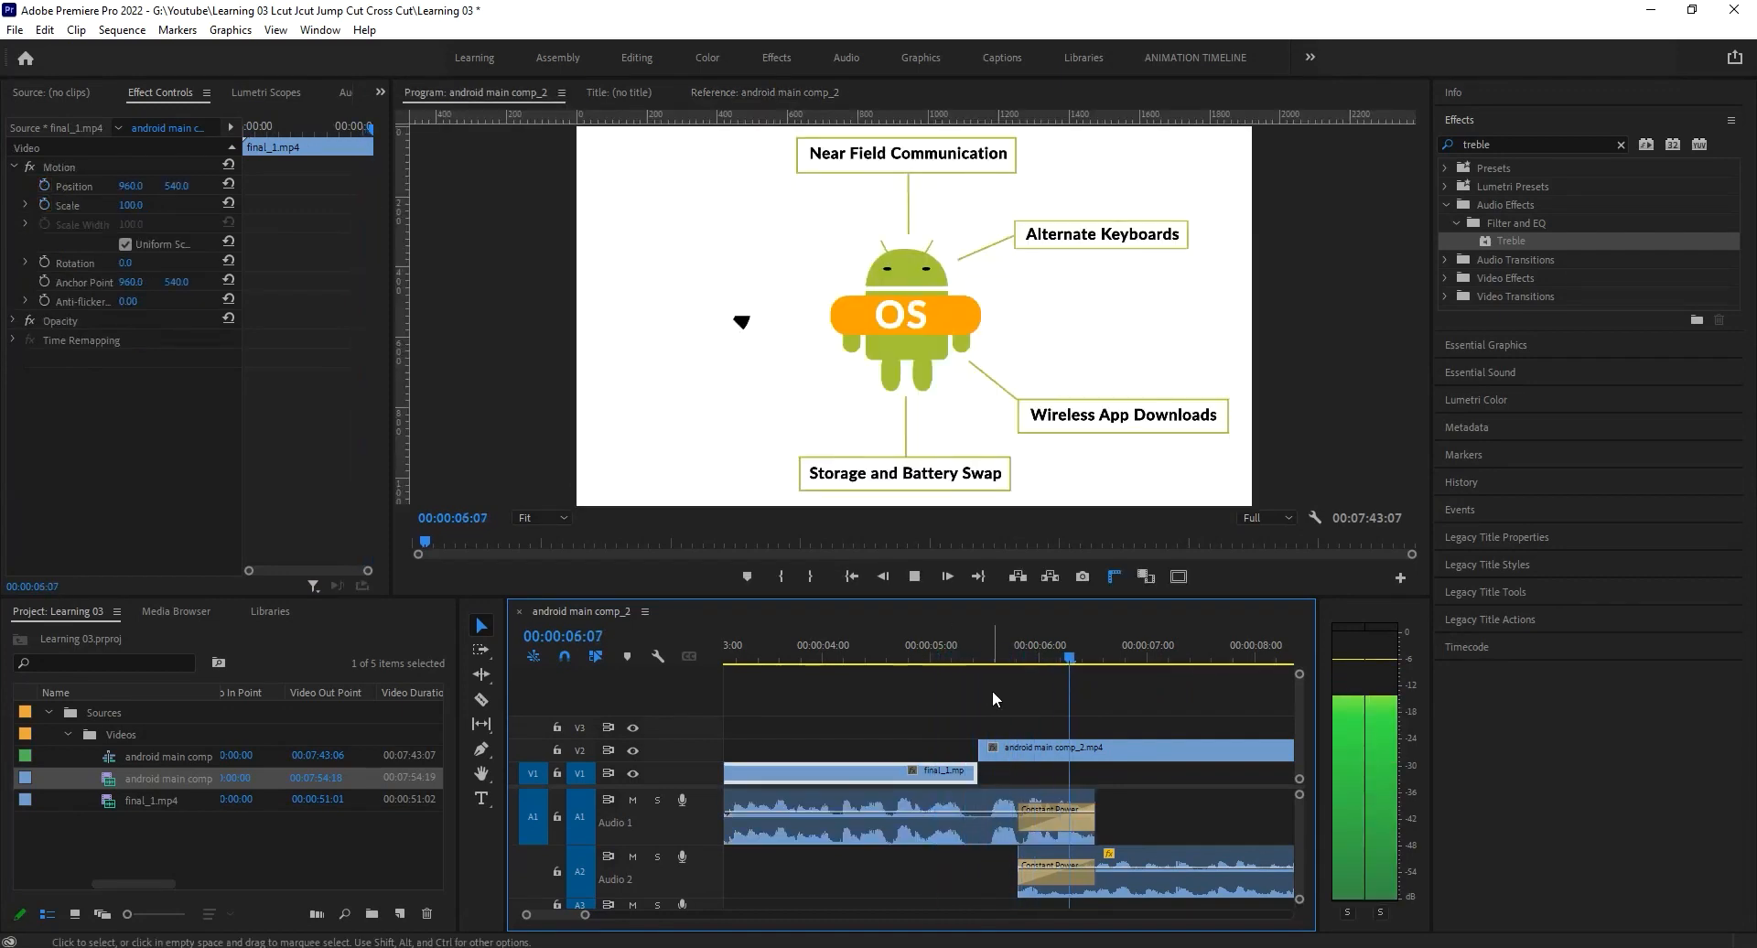
{"action": "key", "text": "space"}
Step: Set the Bass boost on the final_1.mp4 audio to -22.6 dB and replay the transition
{"action": "left_click_drag", "start_coordinate": [116, 278], "coordinate": [101, 279]}
{"action": "left_click_drag", "start_coordinate": [973, 652], "coordinate": [906, 653]}
{"action": "key", "text": "space"}
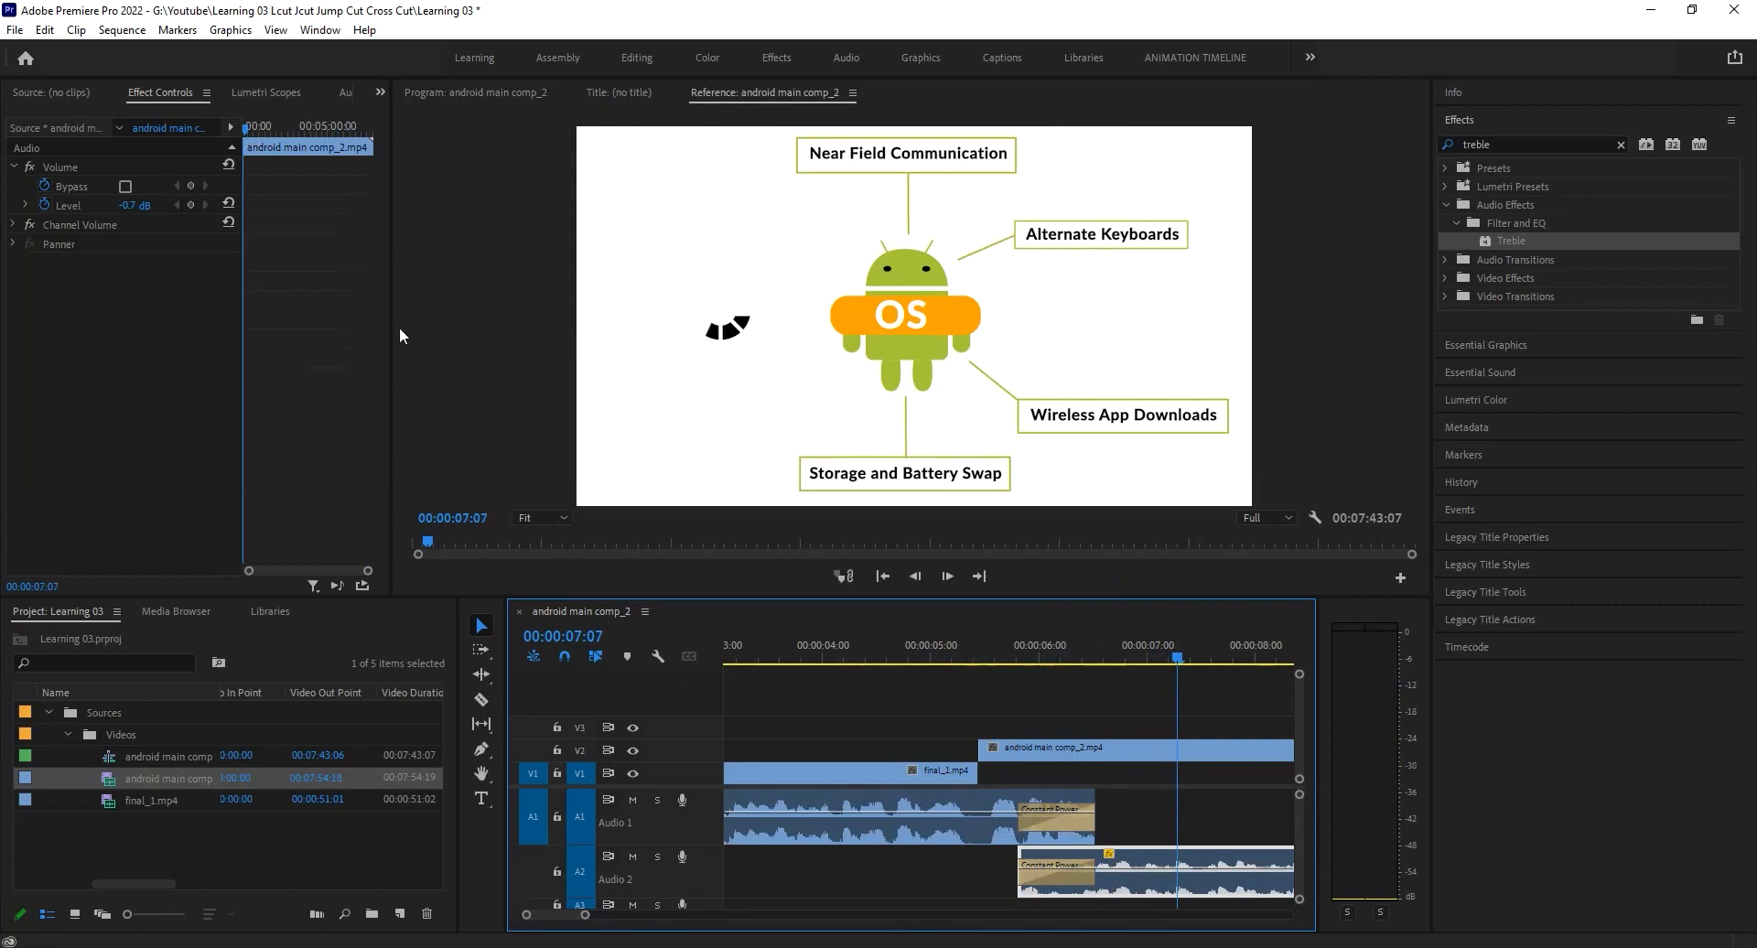
Step: Find the Bass audio effect and apply it to the android main comp_2.mp4 audio on Audio 2
{"action": "left_click", "coordinate": [1519, 145]}
{"action": "type", "text": "na"}
{"action": "key", "text": "BackSpace"}
{"action": "key", "text": "BackSpace"}
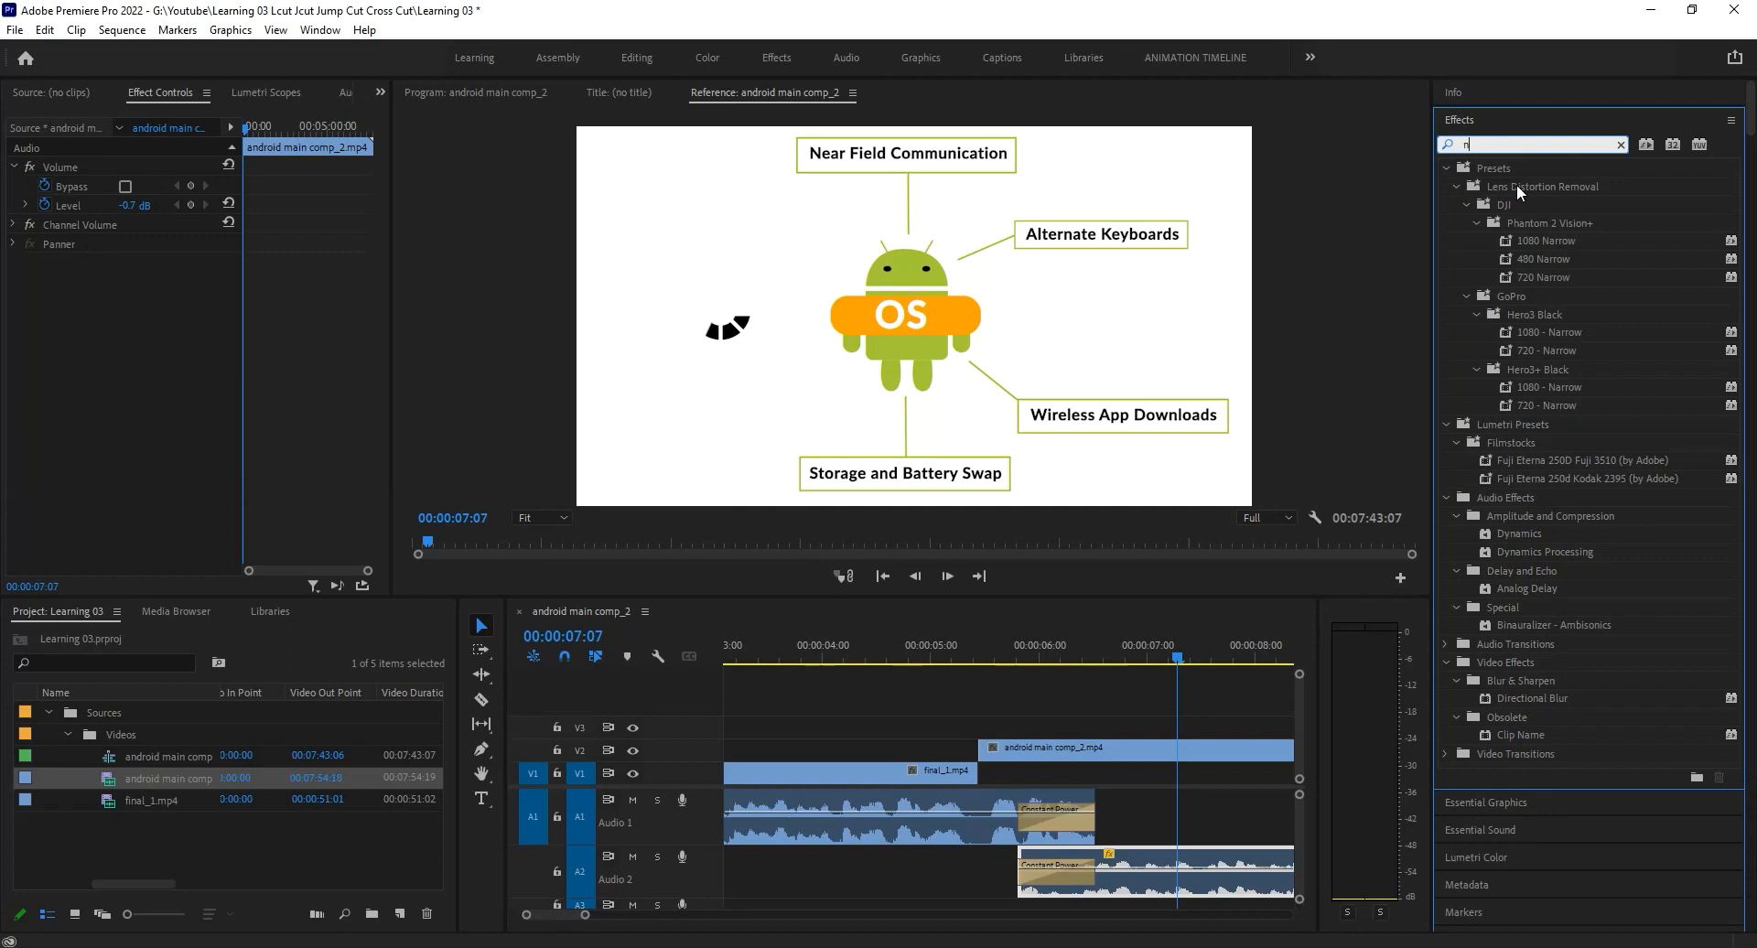
{"action": "type", "text": "bass"}
{"action": "left_click_drag", "start_coordinate": [1518, 237], "coordinate": [1143, 883]}
Step: Set the Bass boost of the Audio 2 clip to 2.5 dB and play back the transition
{"action": "left_click_drag", "start_coordinate": [133, 284], "coordinate": [148, 284]}
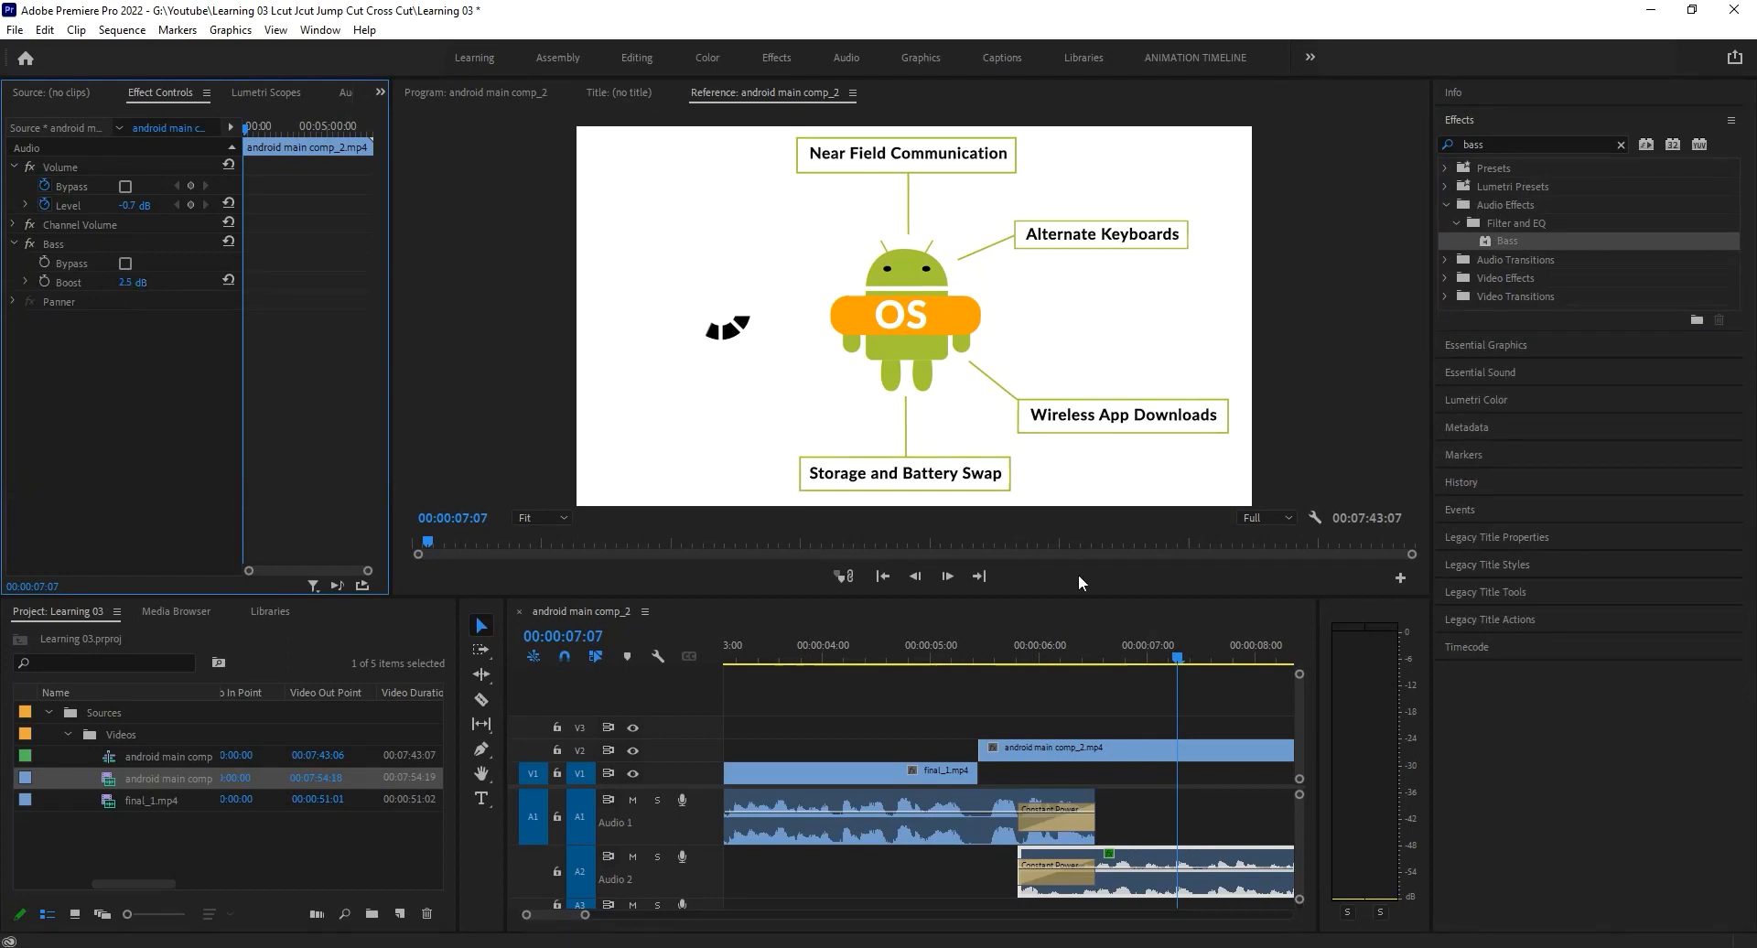
{"action": "left_click", "coordinate": [947, 645]}
{"action": "key", "text": "space"}
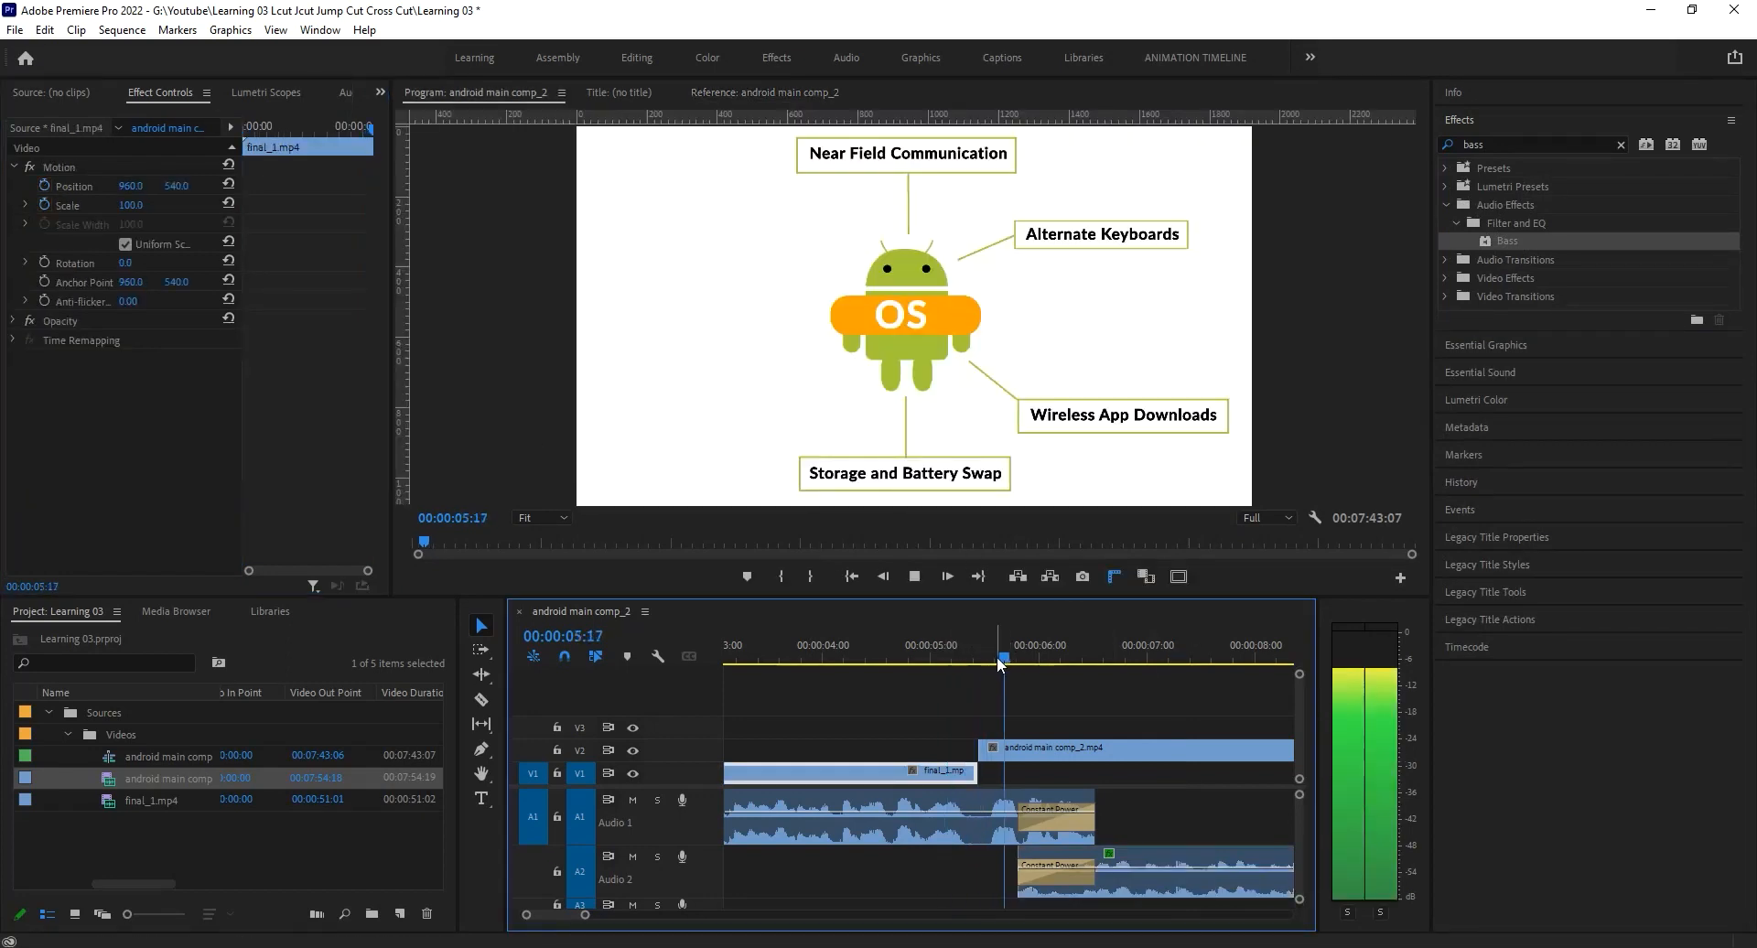
{"action": "key", "text": "space"}
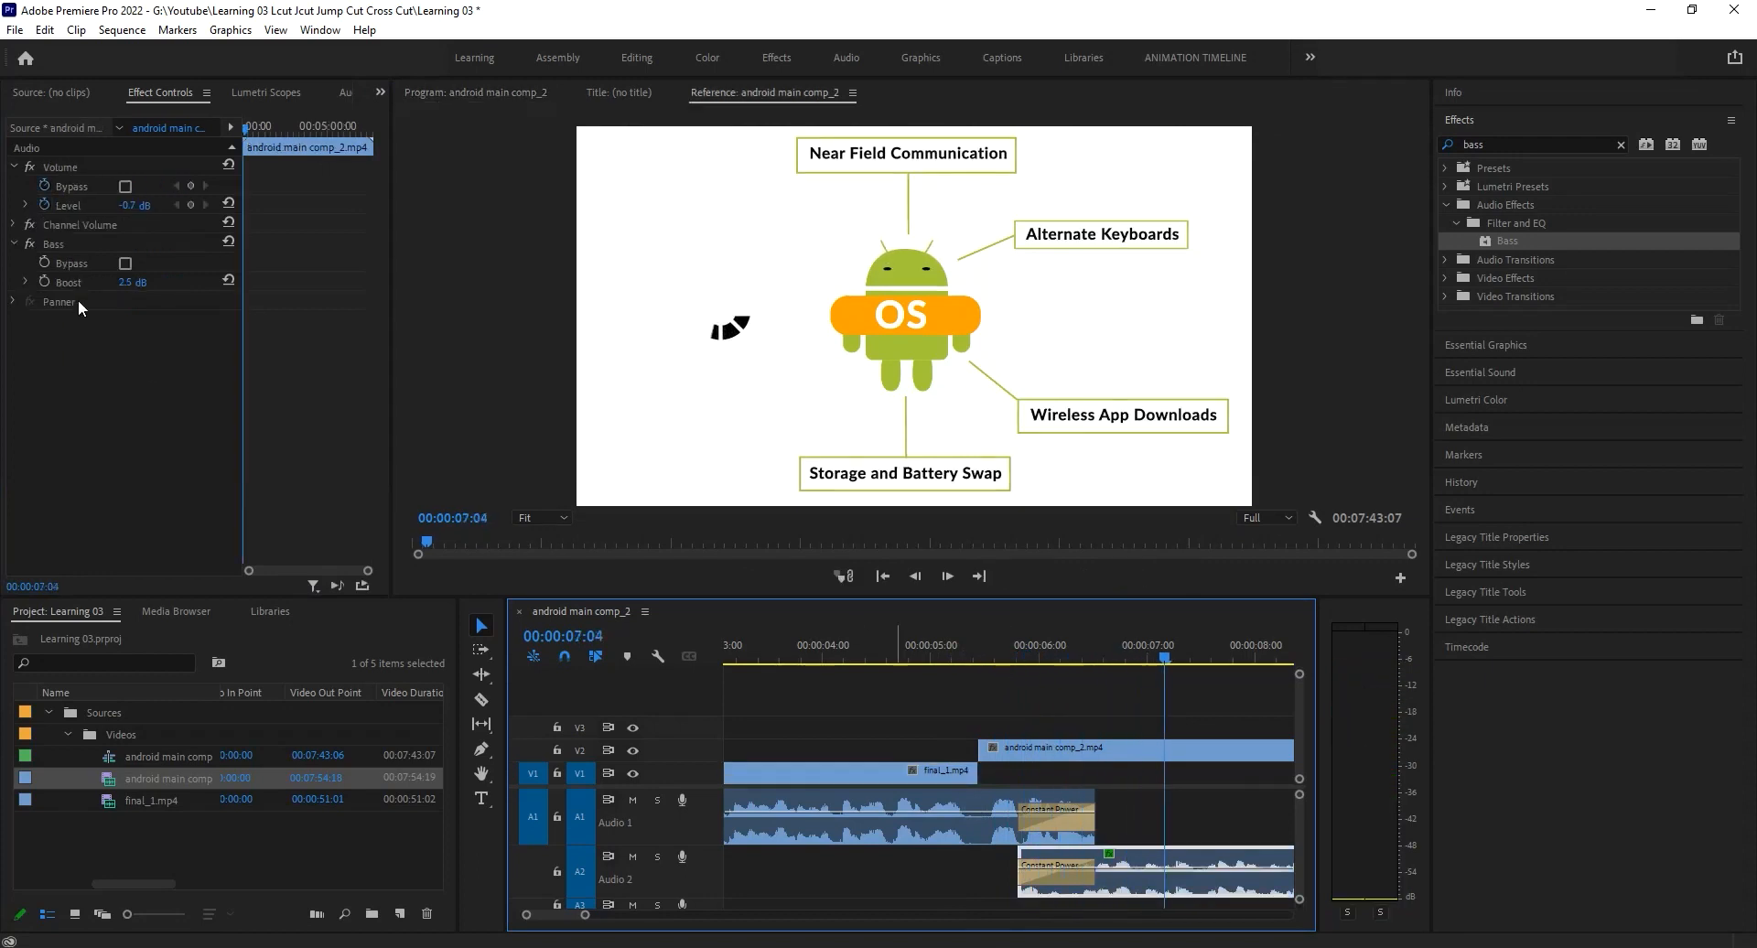
Step: Set the Bass boost of the Audio 2 clip to -3.3 dB and play back the transition
{"action": "left_click_drag", "start_coordinate": [118, 283], "coordinate": [78, 283]}
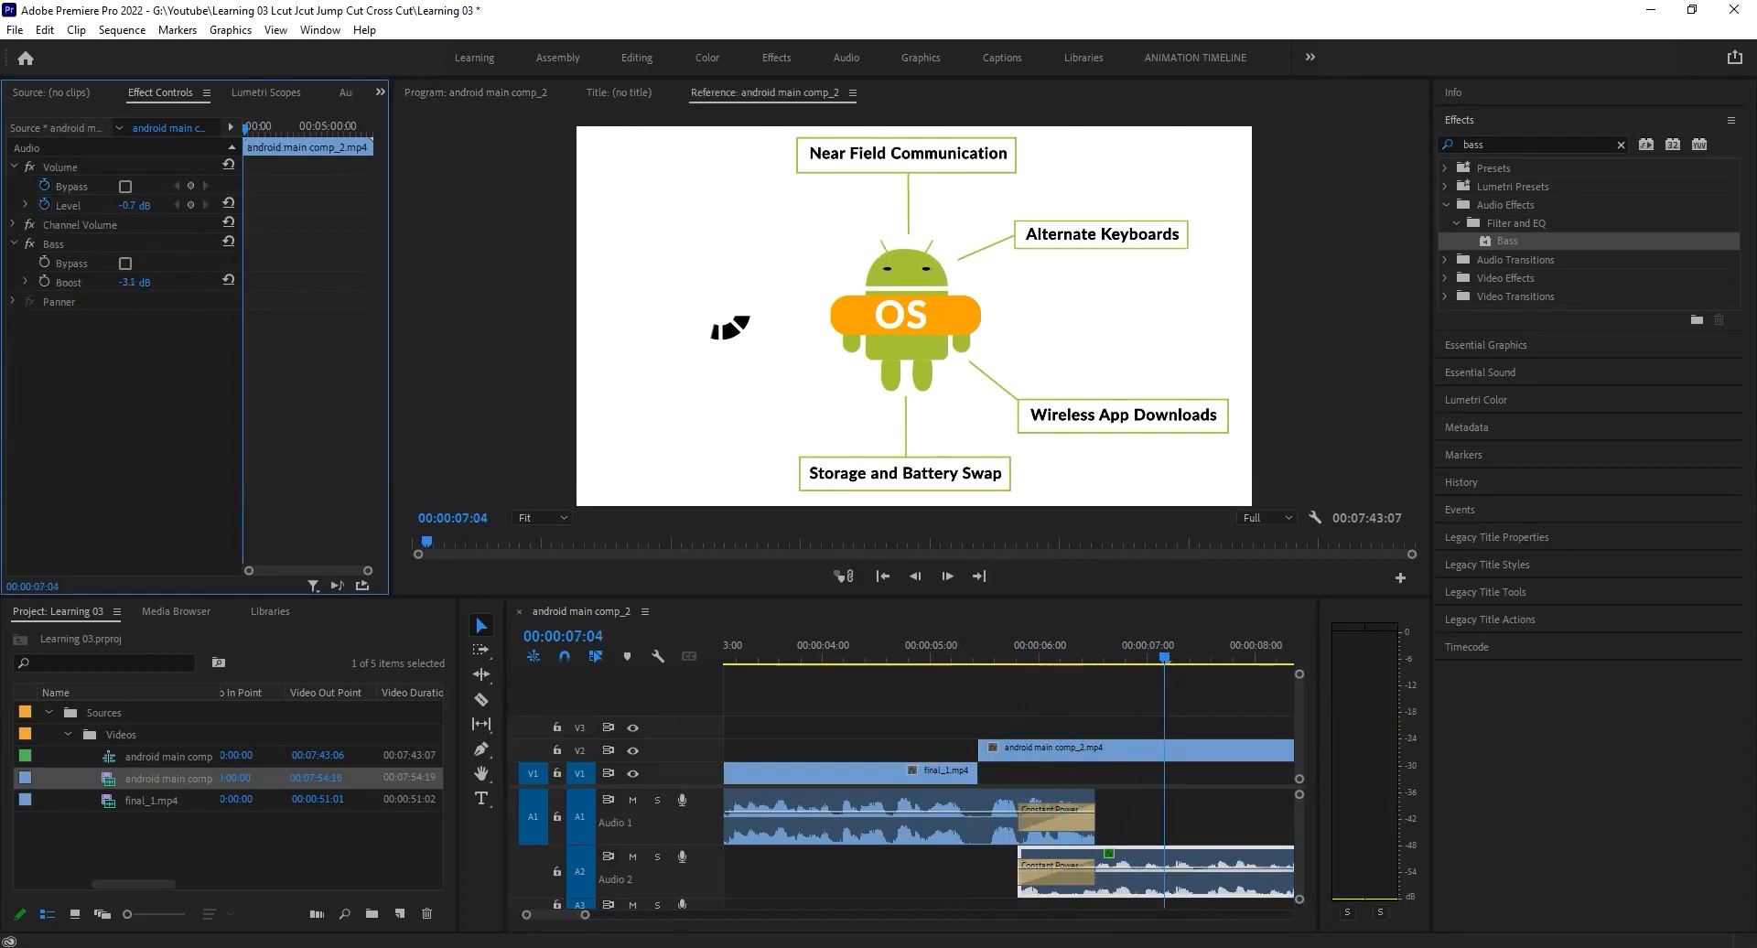
{"action": "left_click", "coordinate": [918, 652]}
{"action": "key", "text": "space"}
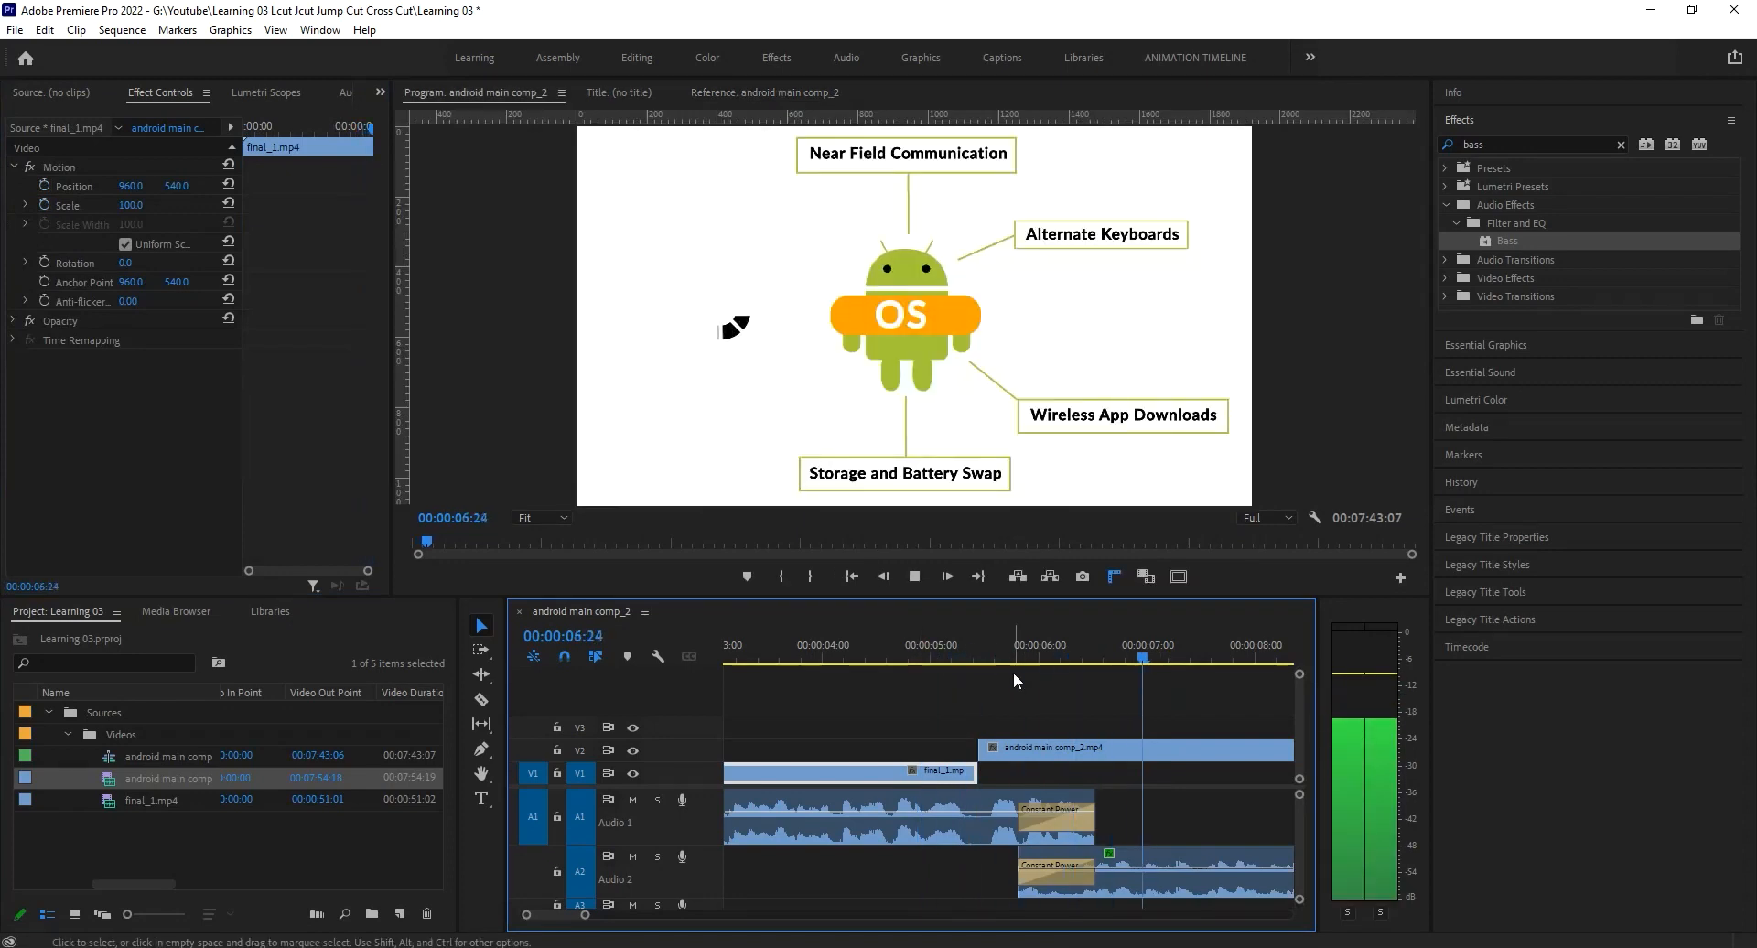
{"action": "key", "text": "space"}
Step: Set the Bass boost of the Audio 2 clip to -6.7 dB and play through the audio crossover to check it
{"action": "left_click_drag", "start_coordinate": [133, 284], "coordinate": [147, 283]}
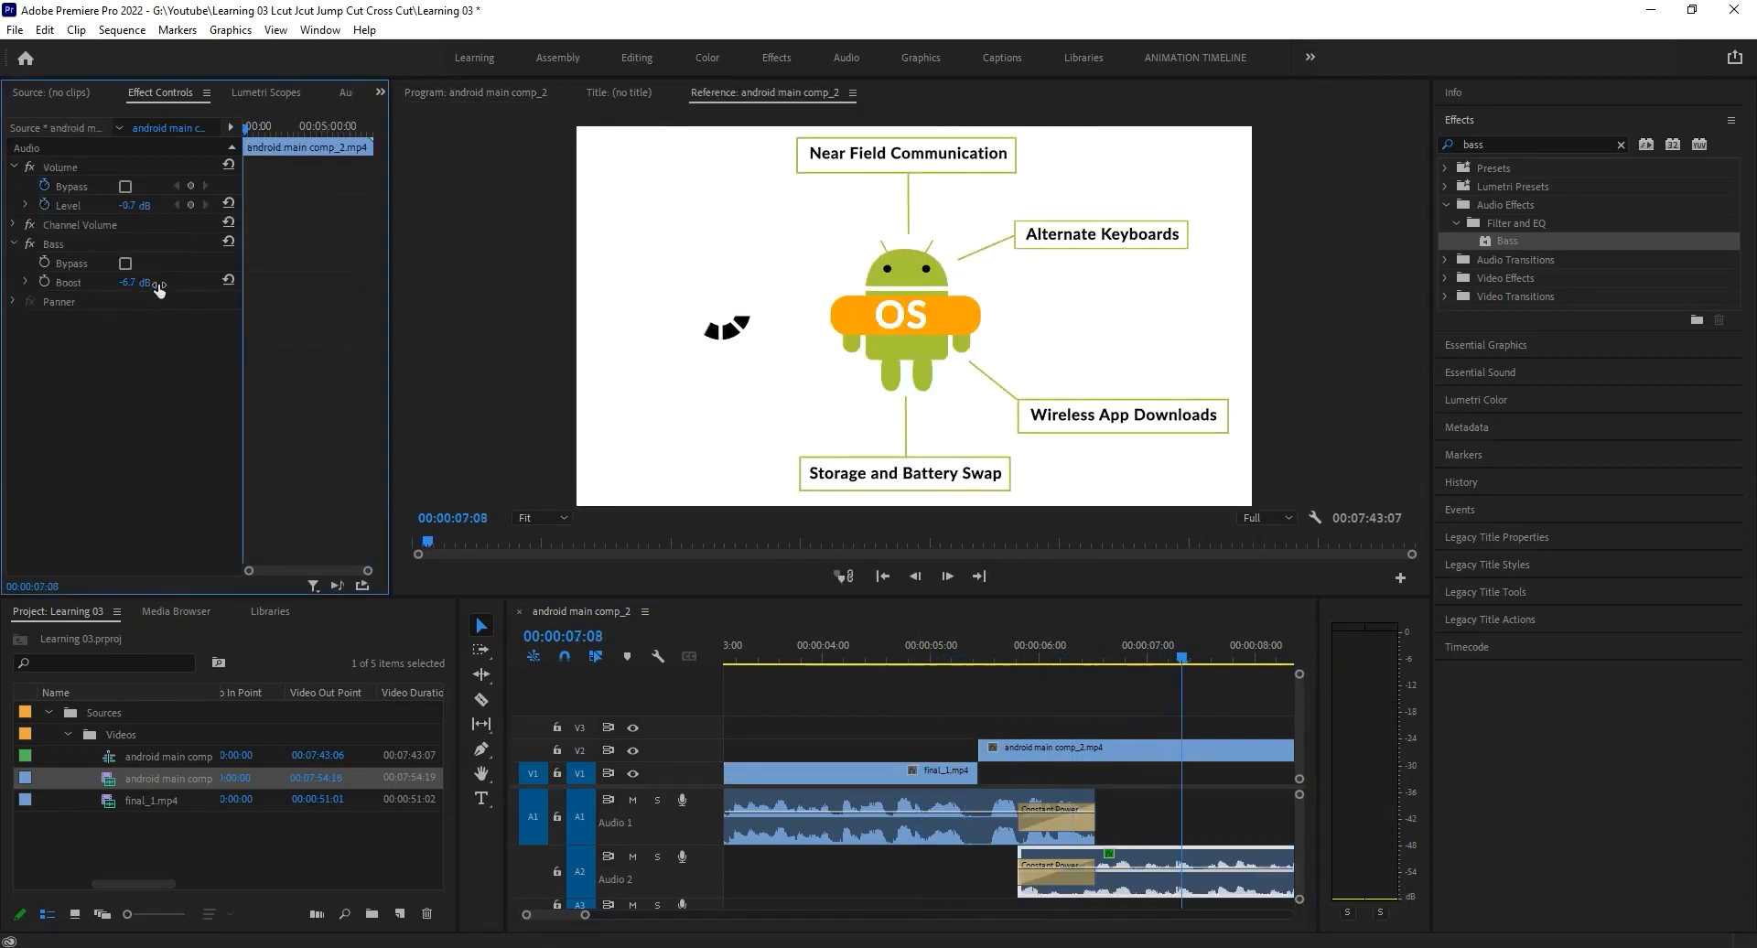
{"action": "left_click", "coordinate": [951, 649]}
{"action": "key", "text": "space"}
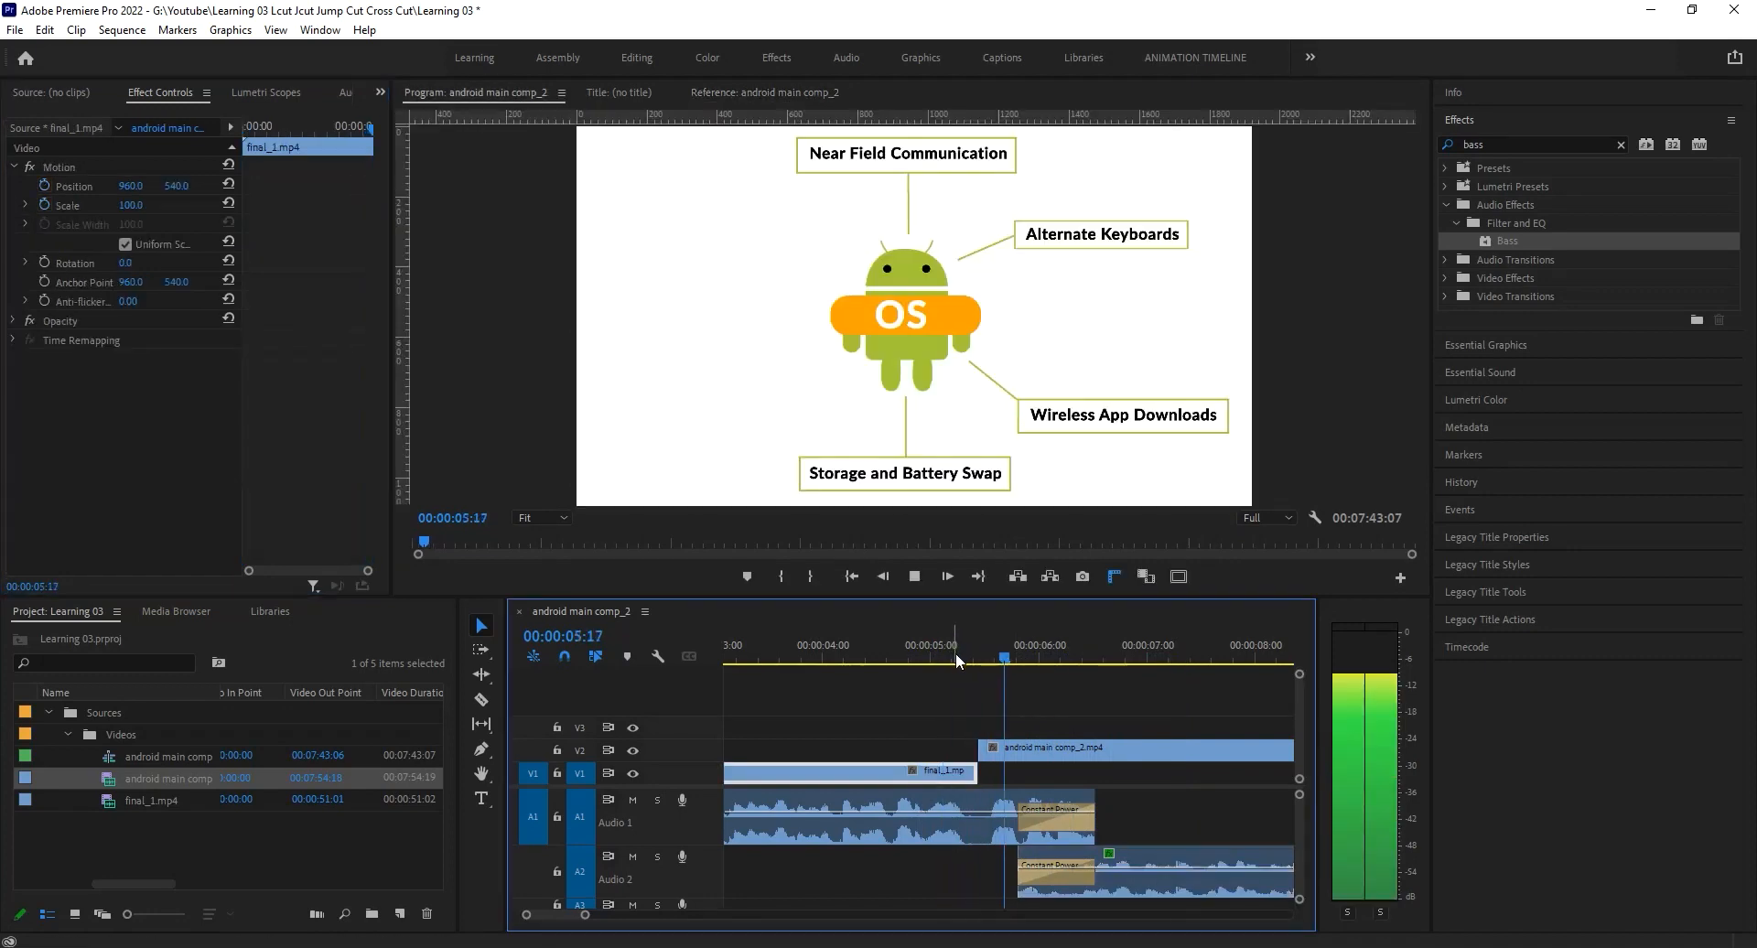
{"action": "key", "text": "space"}
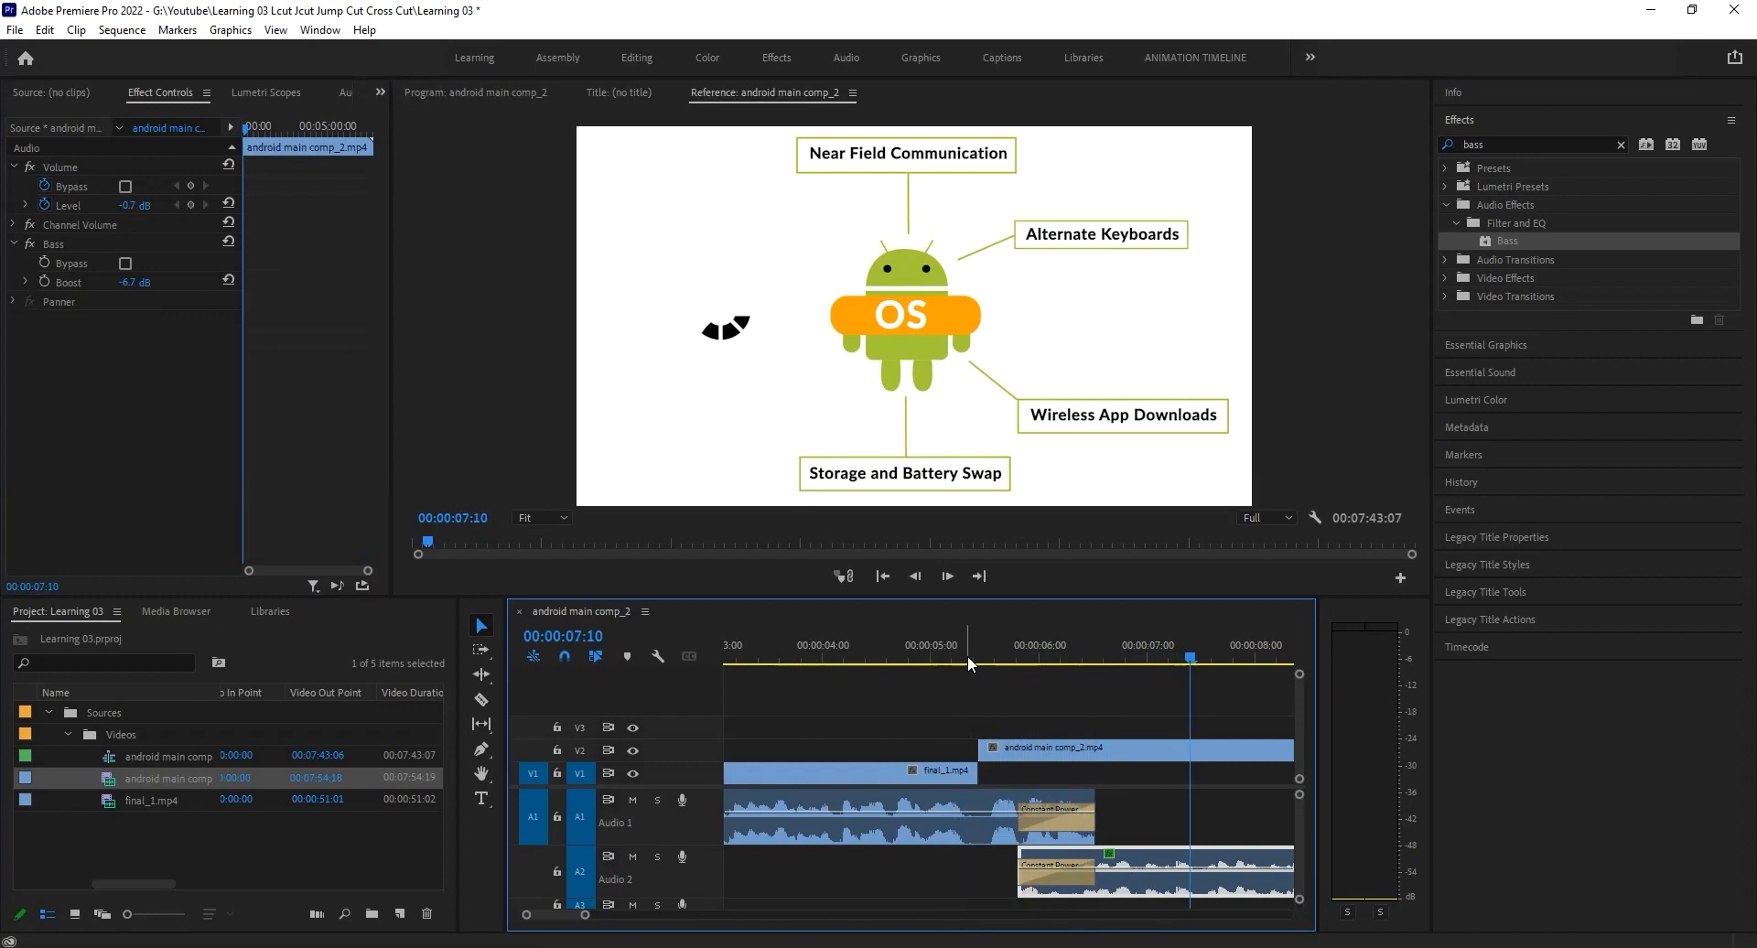
{"action": "left_click_drag", "start_coordinate": [968, 655], "coordinate": [890, 655]}
{"action": "key", "text": "space"}
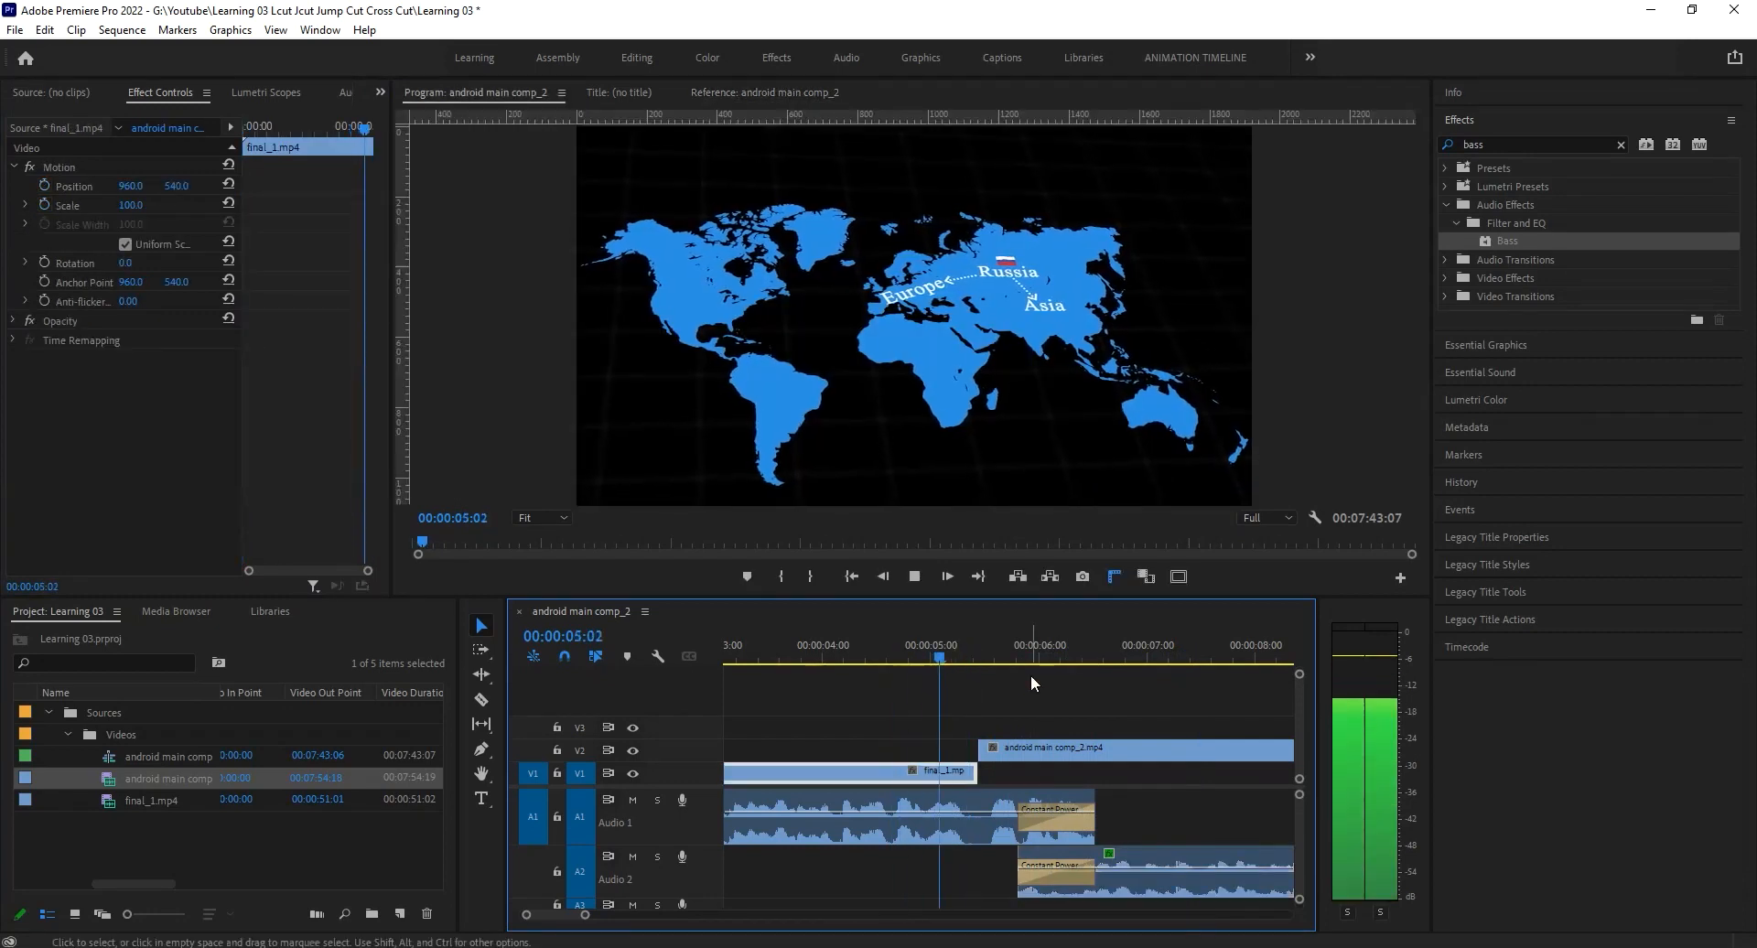
{"action": "key", "text": "space"}
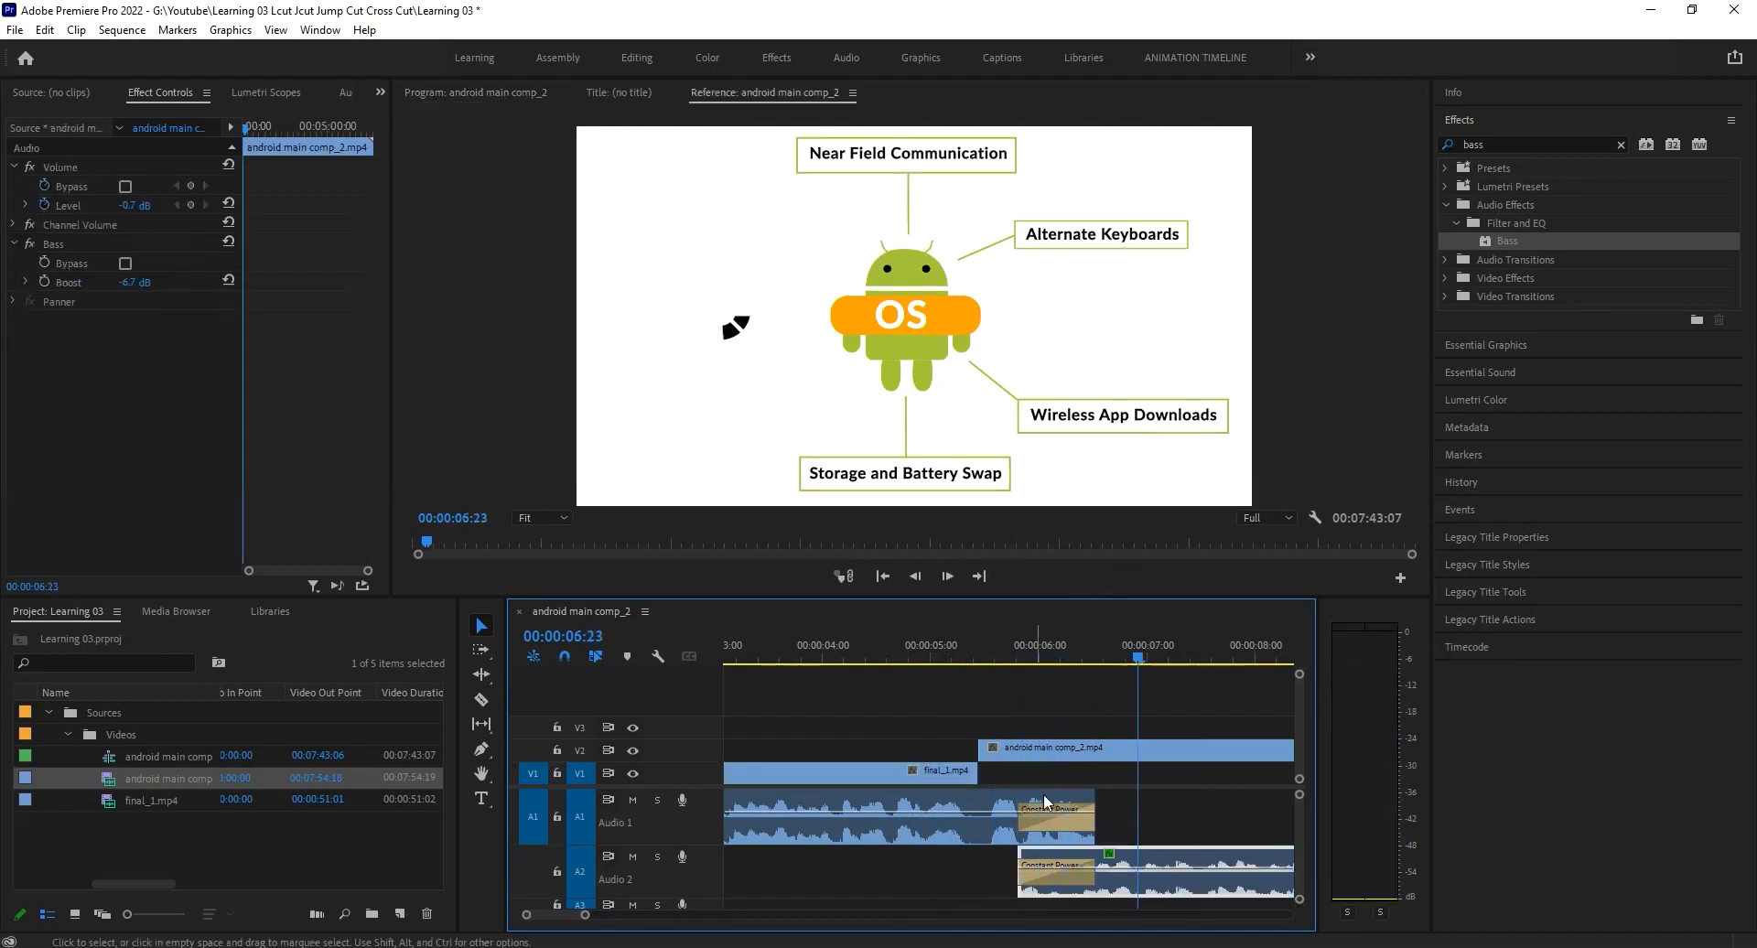
Step: Shorten the Constant Power transition at the end of the Audio 1 clip to 8 frames and replay the crossover
{"action": "left_click", "coordinate": [1066, 821]}
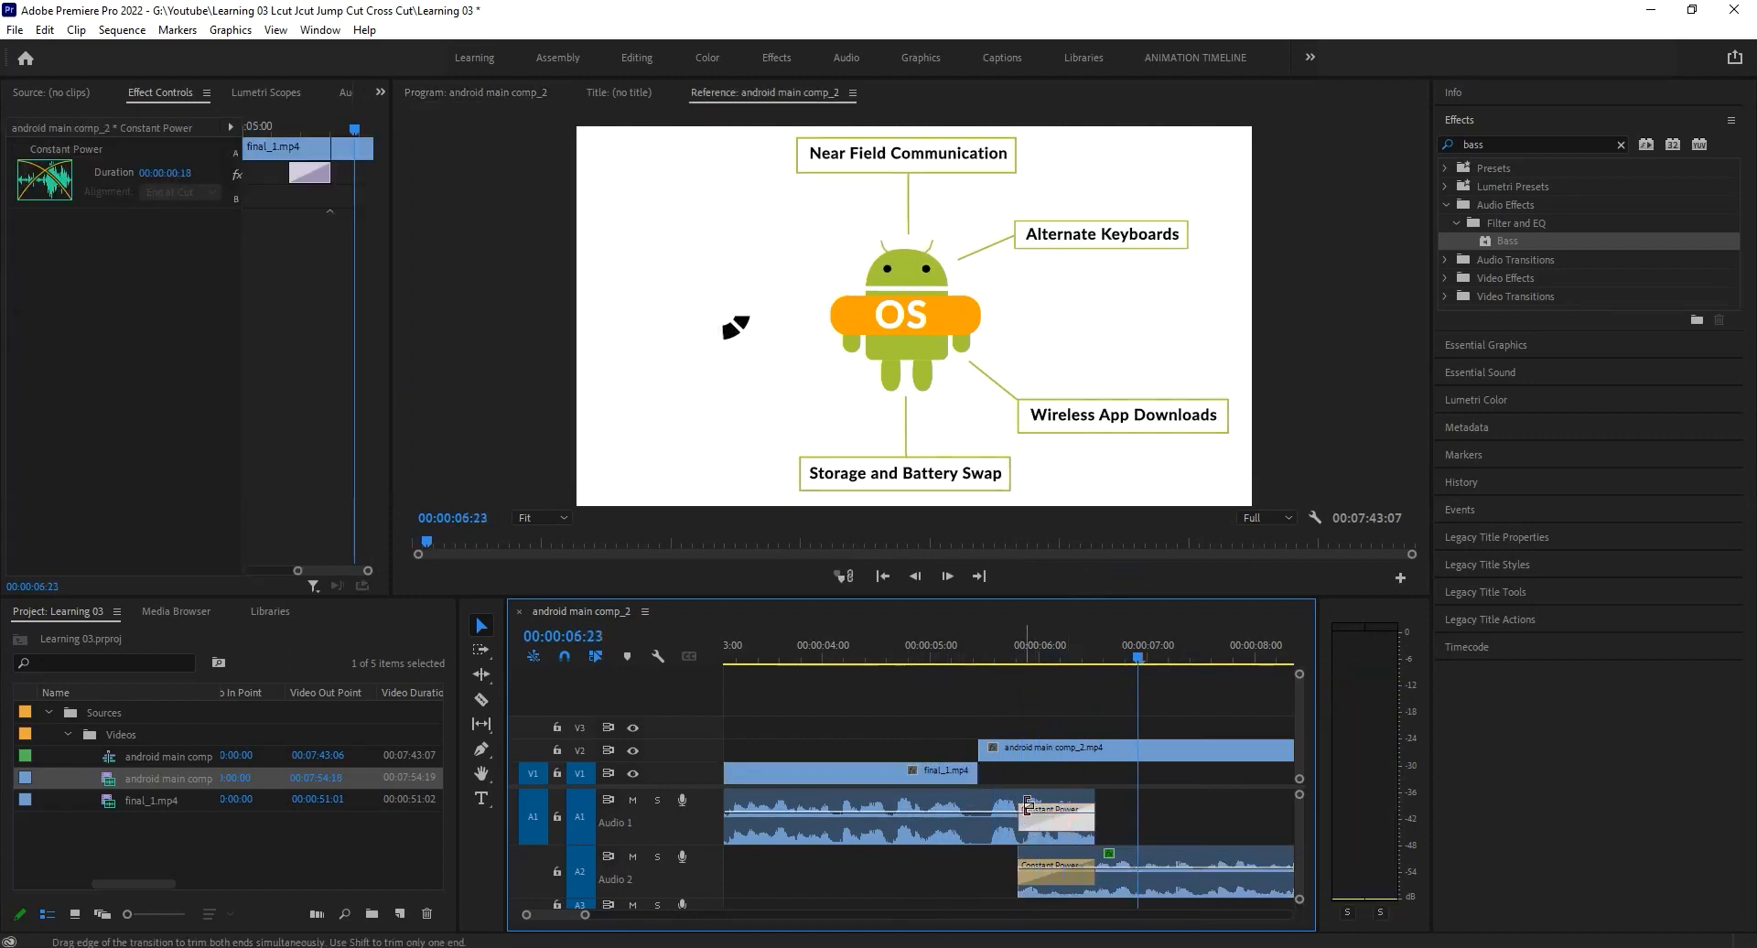
{"action": "left_click_drag", "start_coordinate": [1024, 806], "coordinate": [1066, 808]}
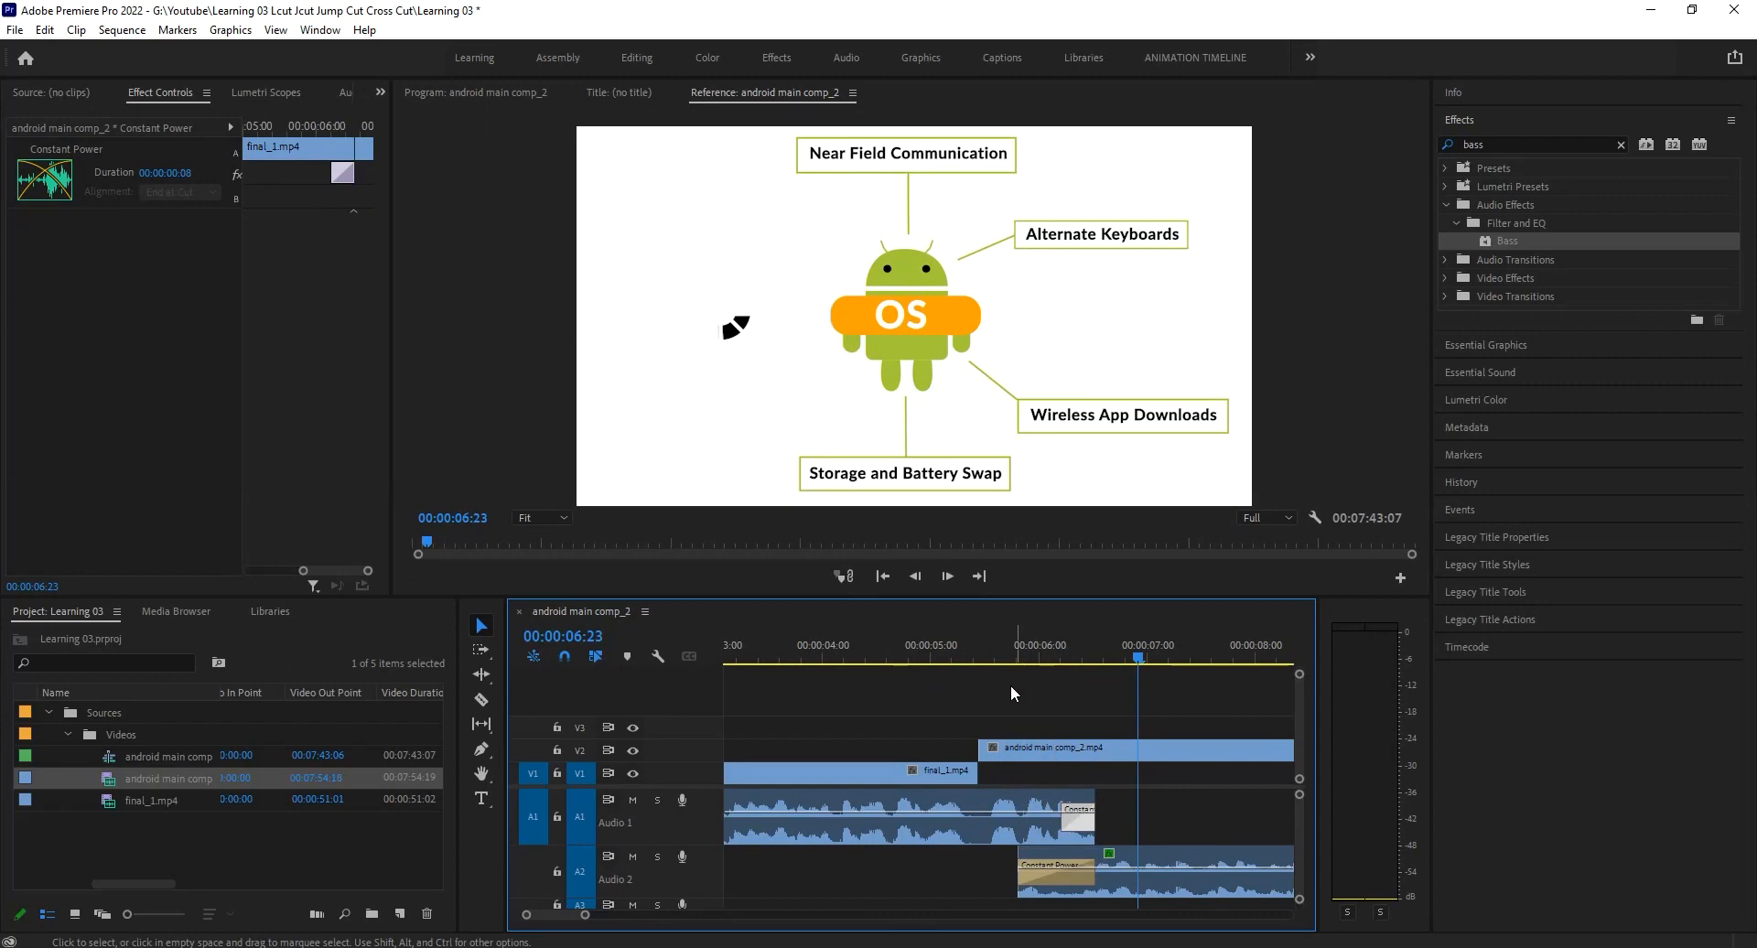
{"action": "left_click", "coordinate": [975, 646]}
{"action": "key", "text": "space"}
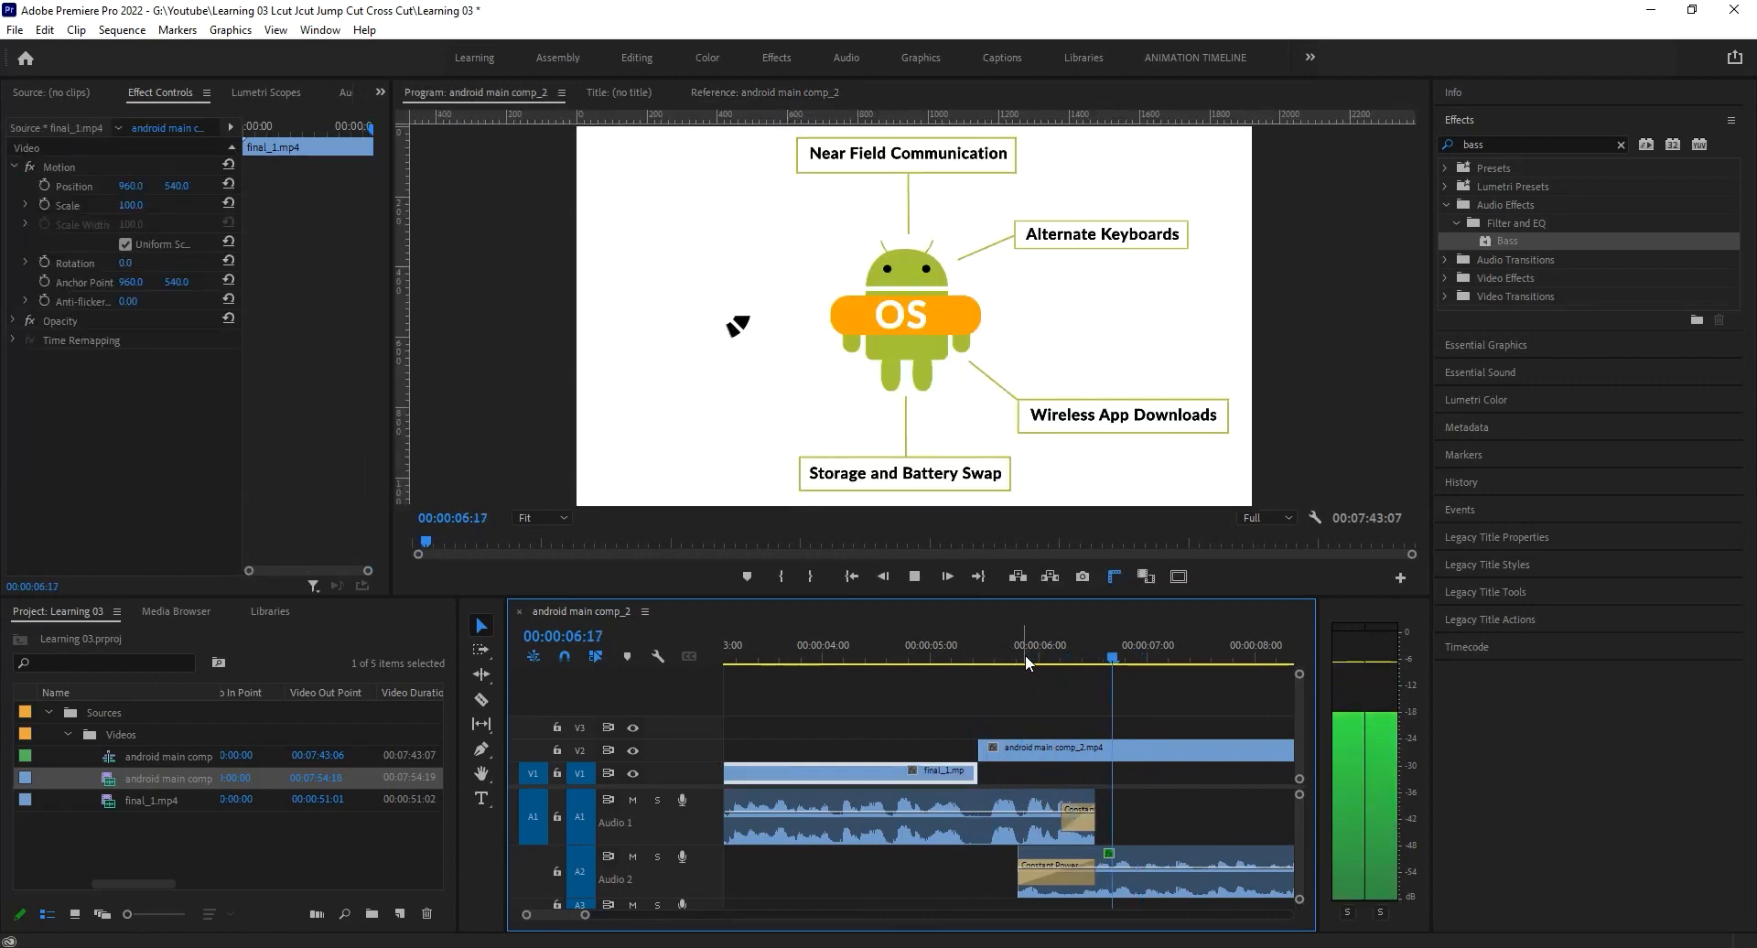
{"action": "key", "text": "space"}
{"action": "left_click_drag", "start_coordinate": [1062, 652], "coordinate": [884, 652]}
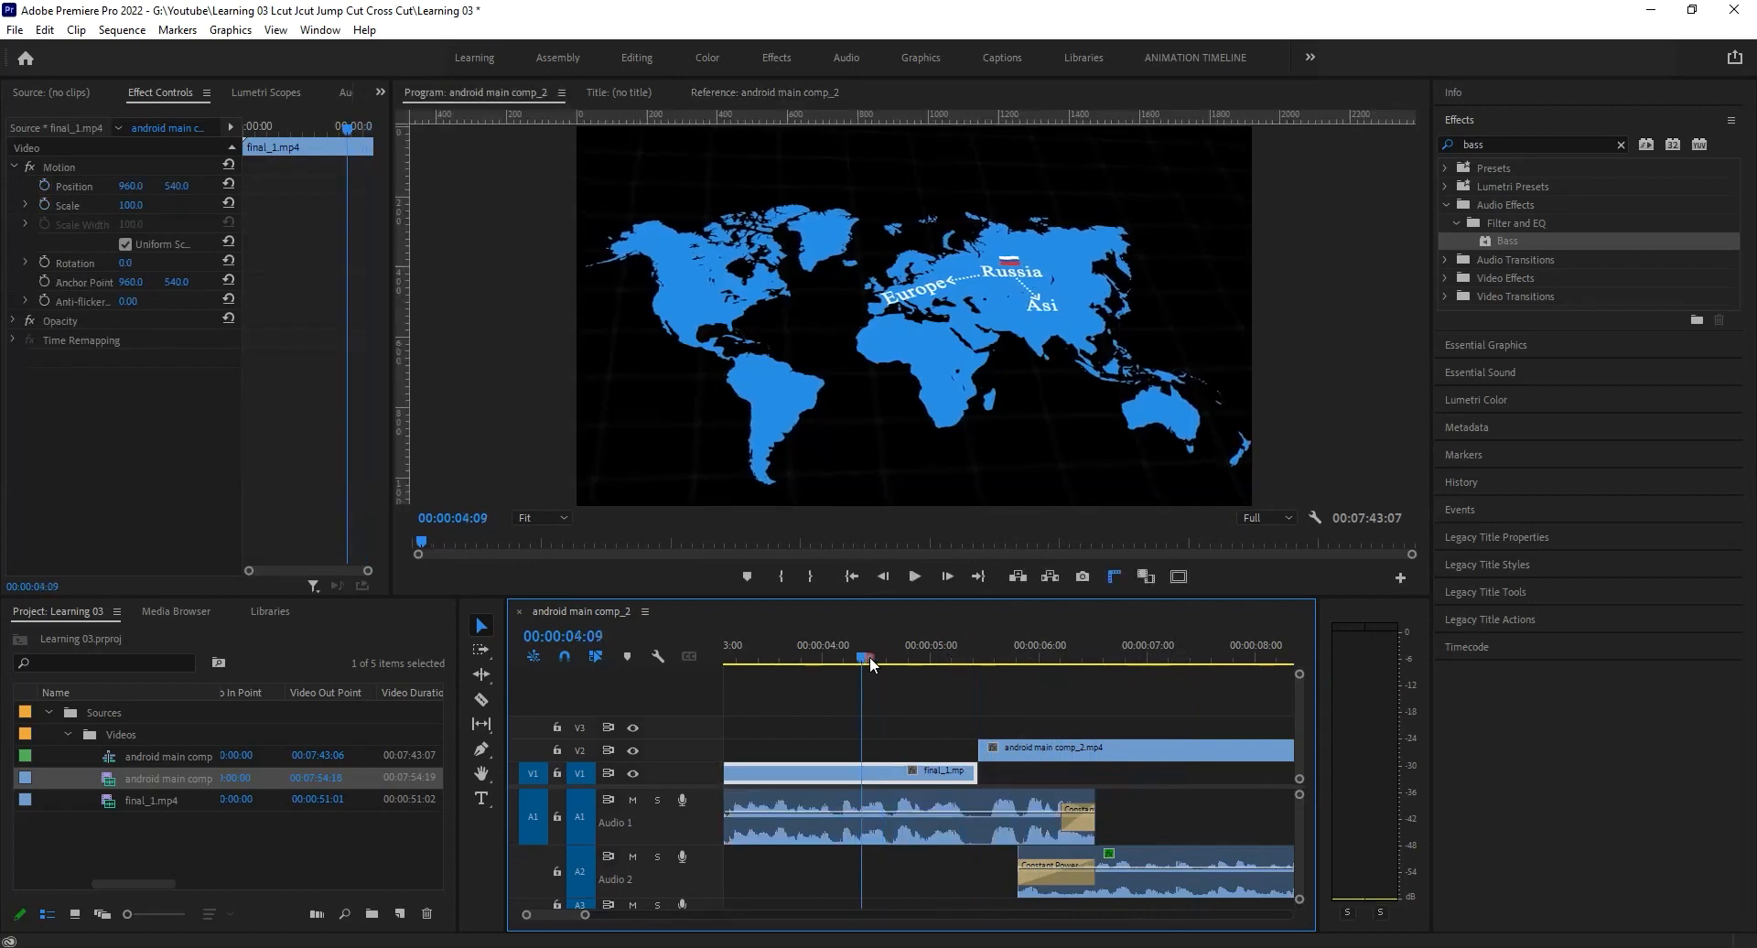
{"action": "key", "text": "space"}
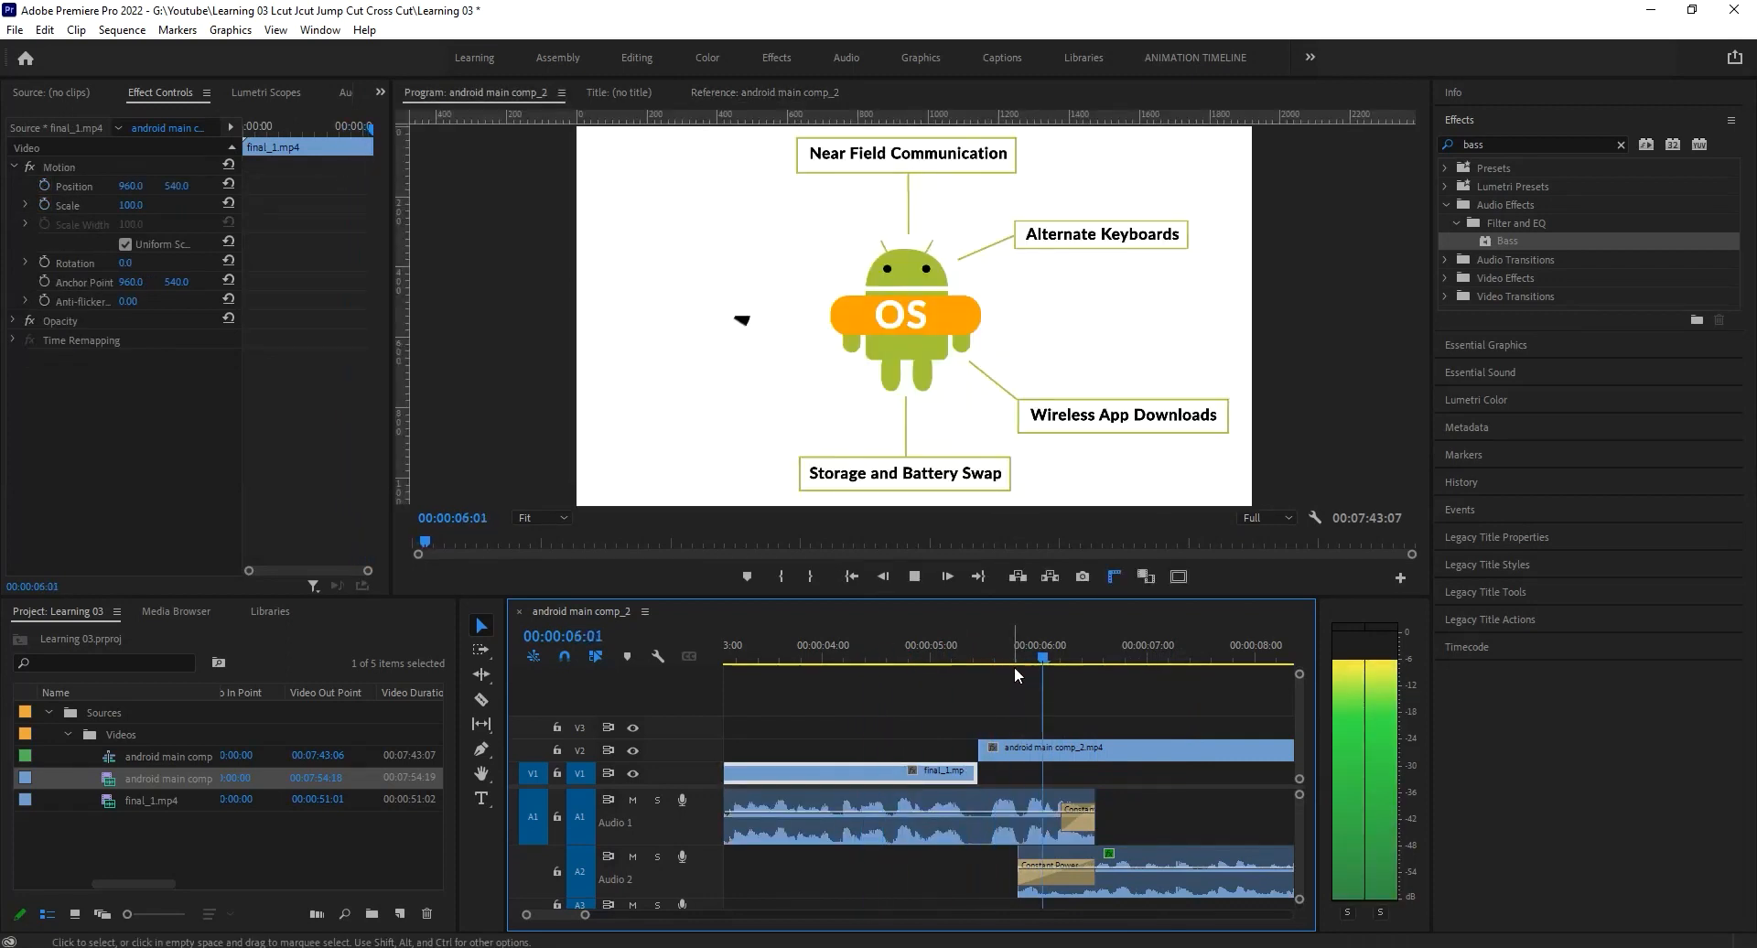
{"action": "key", "text": "space"}
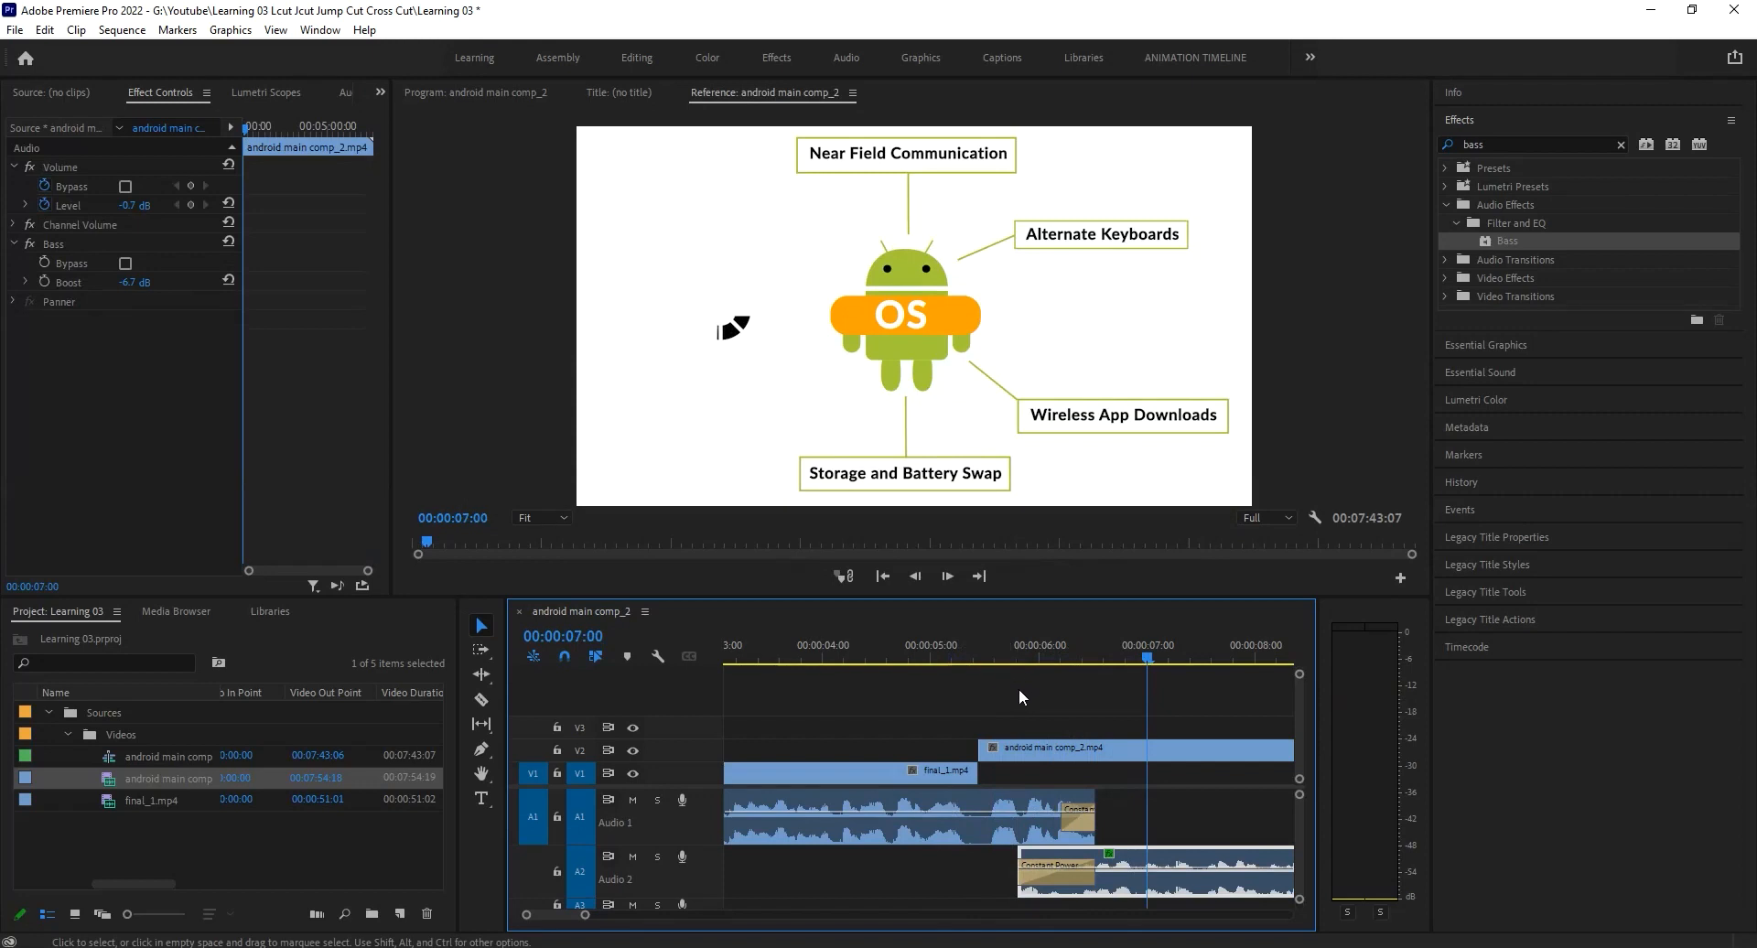
Step: Build a J-cut by moving the end of the Audio 1 clip and the start of the Audio 2 clip ahead of the video cut
{"action": "left_click", "coordinate": [1001, 655]}
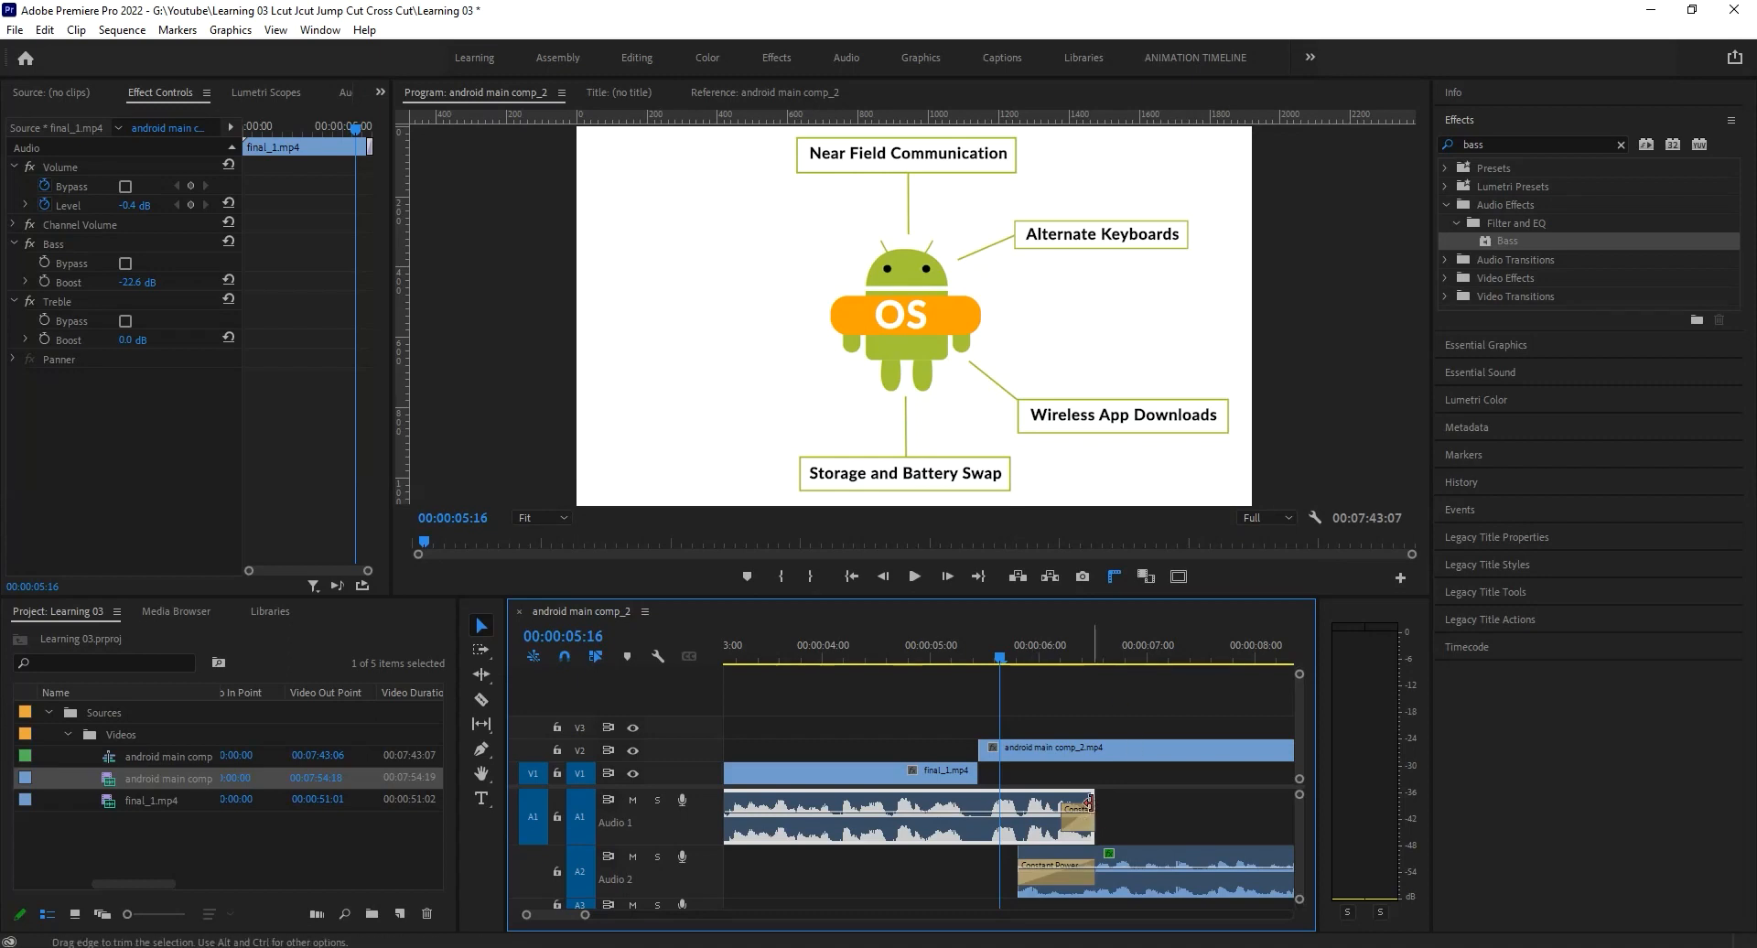
{"action": "left_click_drag", "start_coordinate": [1086, 802], "coordinate": [903, 804]}
{"action": "left_click", "coordinate": [1045, 755]}
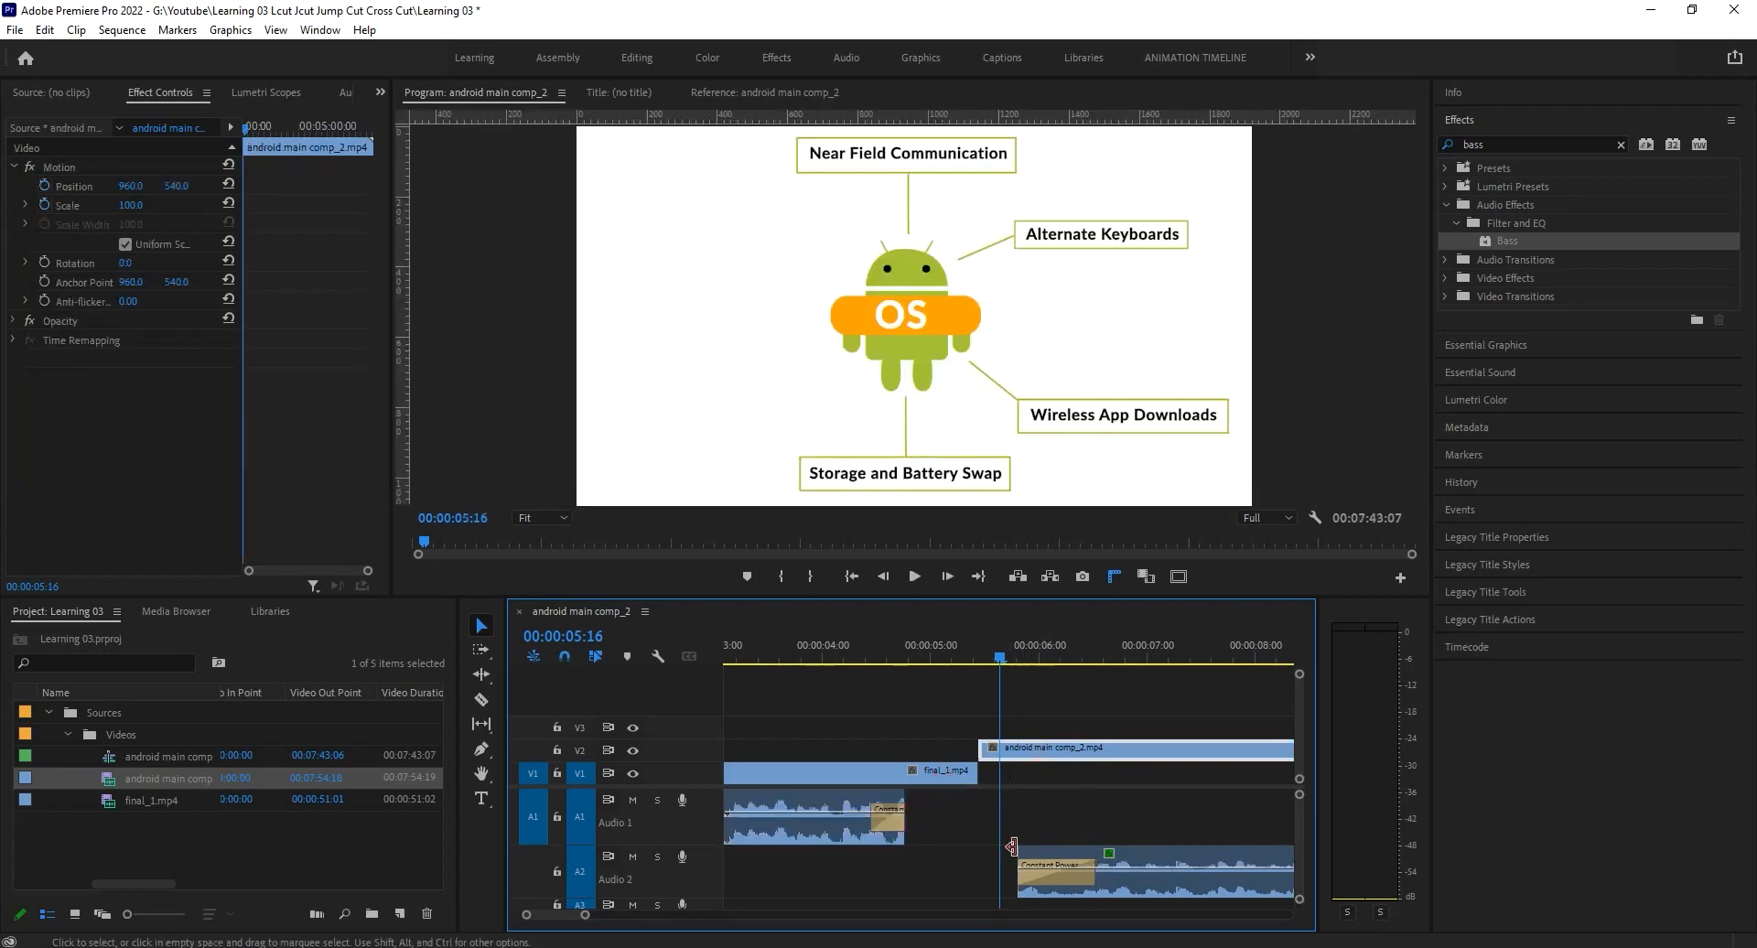
{"action": "left_click_drag", "start_coordinate": [1023, 857], "coordinate": [939, 803]}
Step: Play back the J-cut from just before the audio overlap and again from the start of the sequence
{"action": "left_click", "coordinate": [861, 645]}
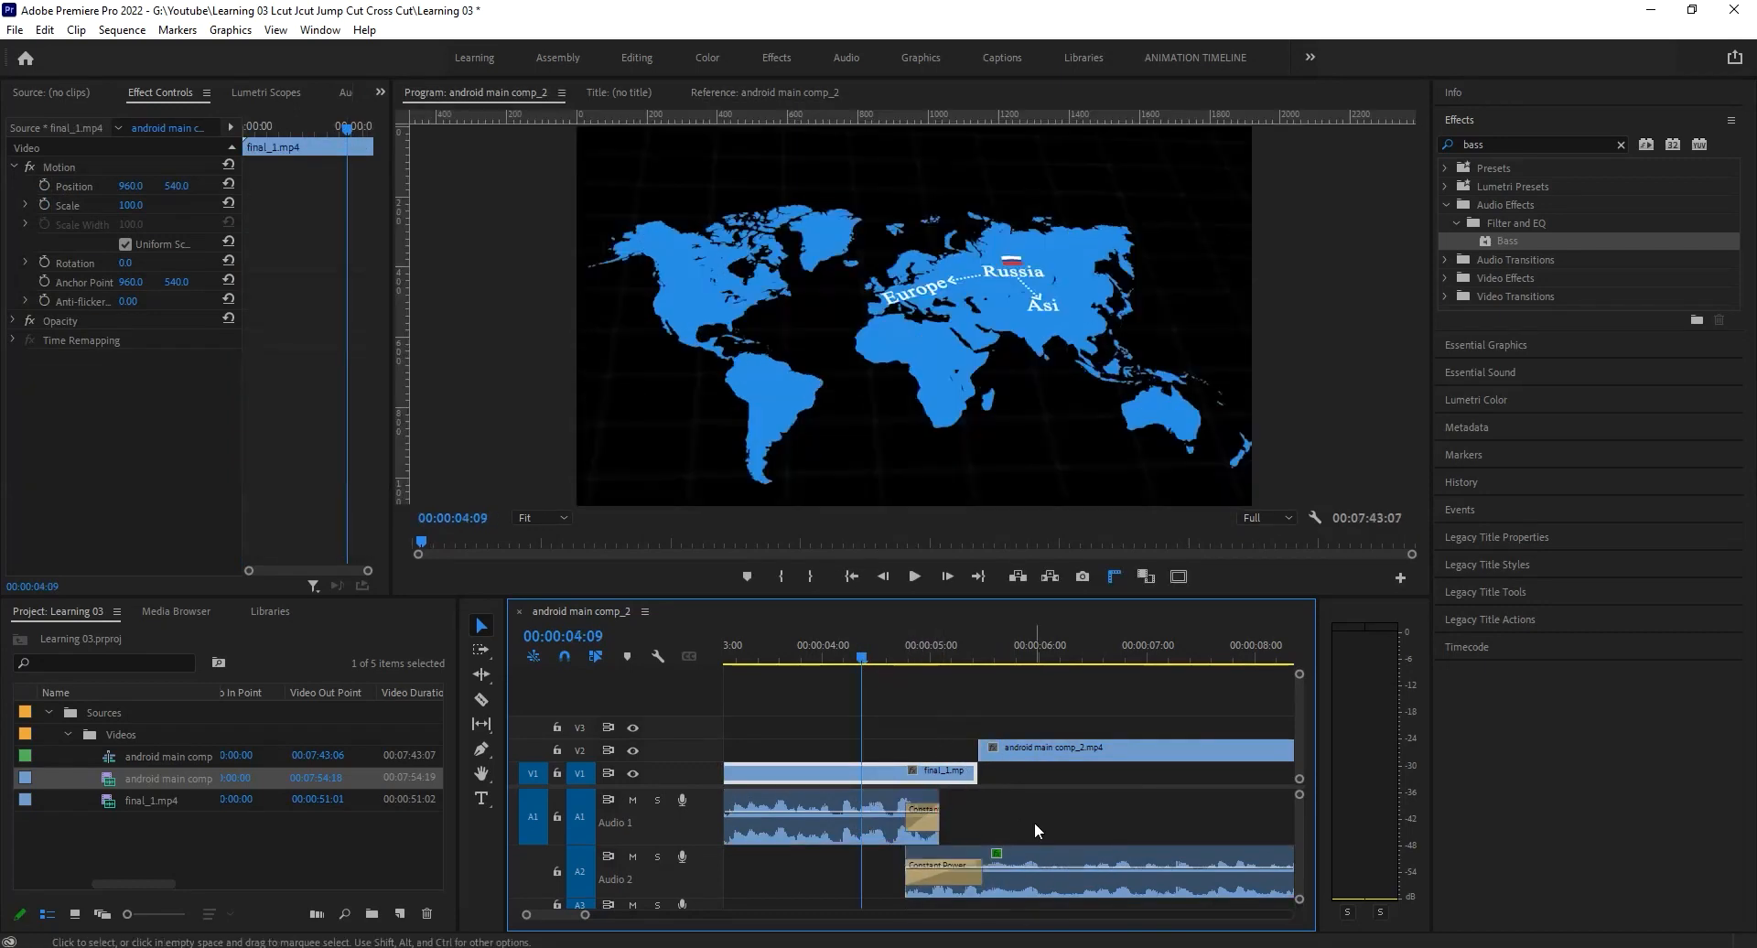
{"action": "left_click", "coordinate": [1020, 855]}
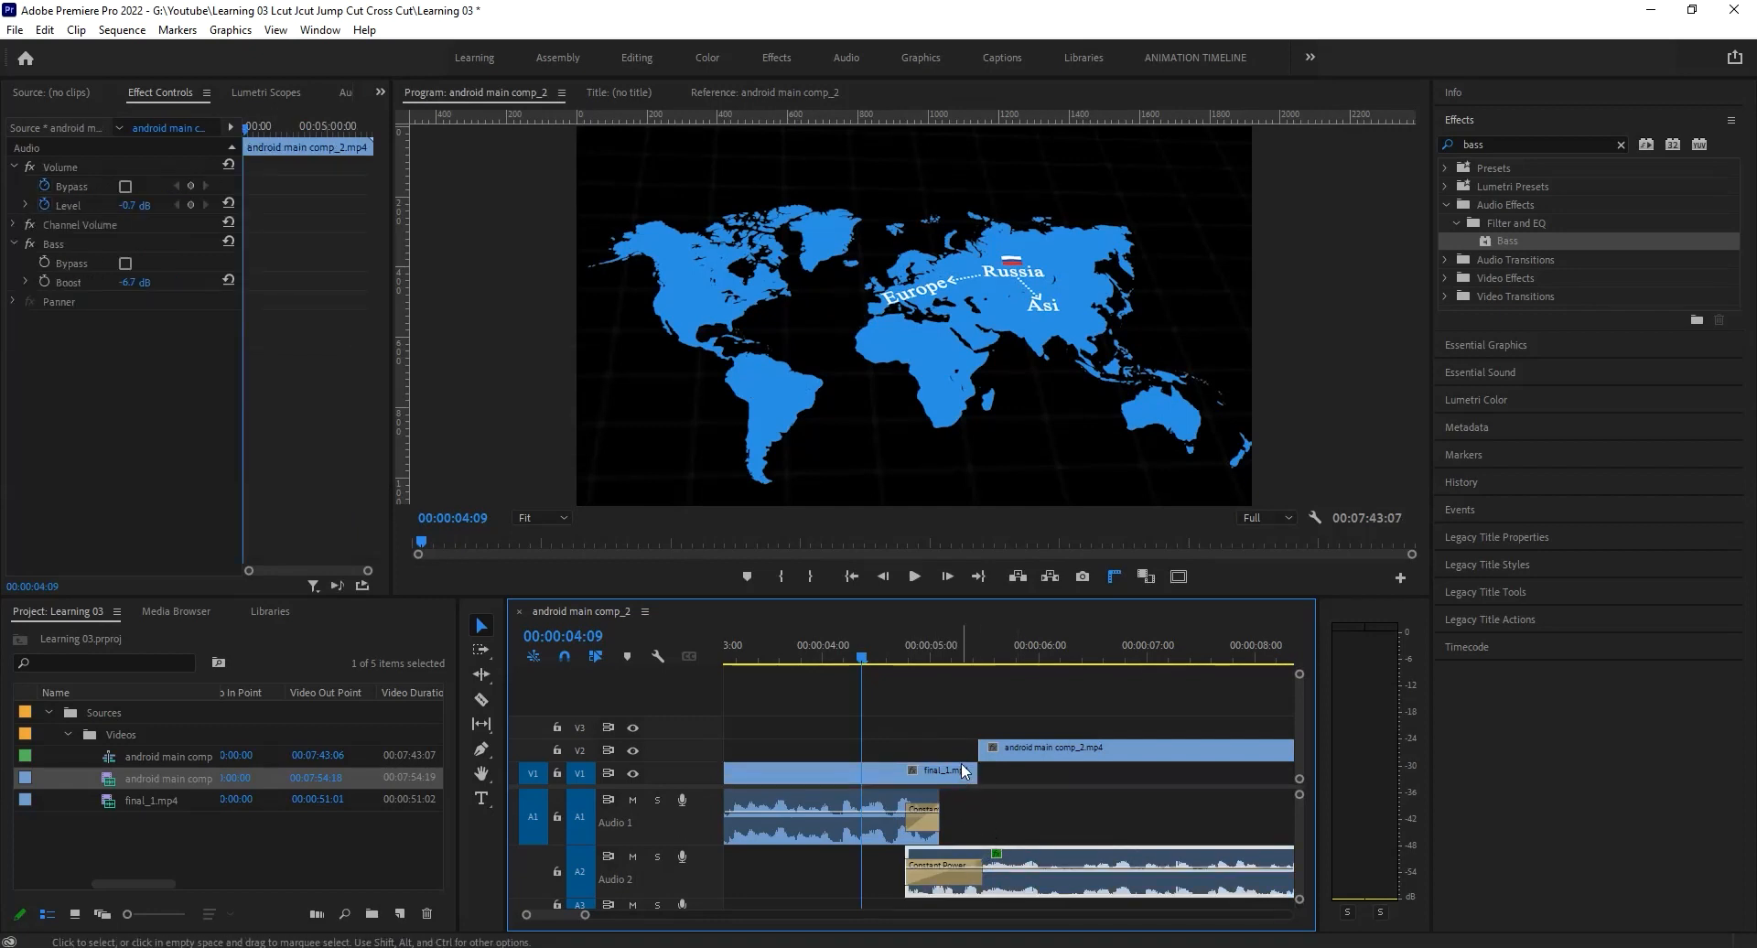
{"action": "key", "text": "space"}
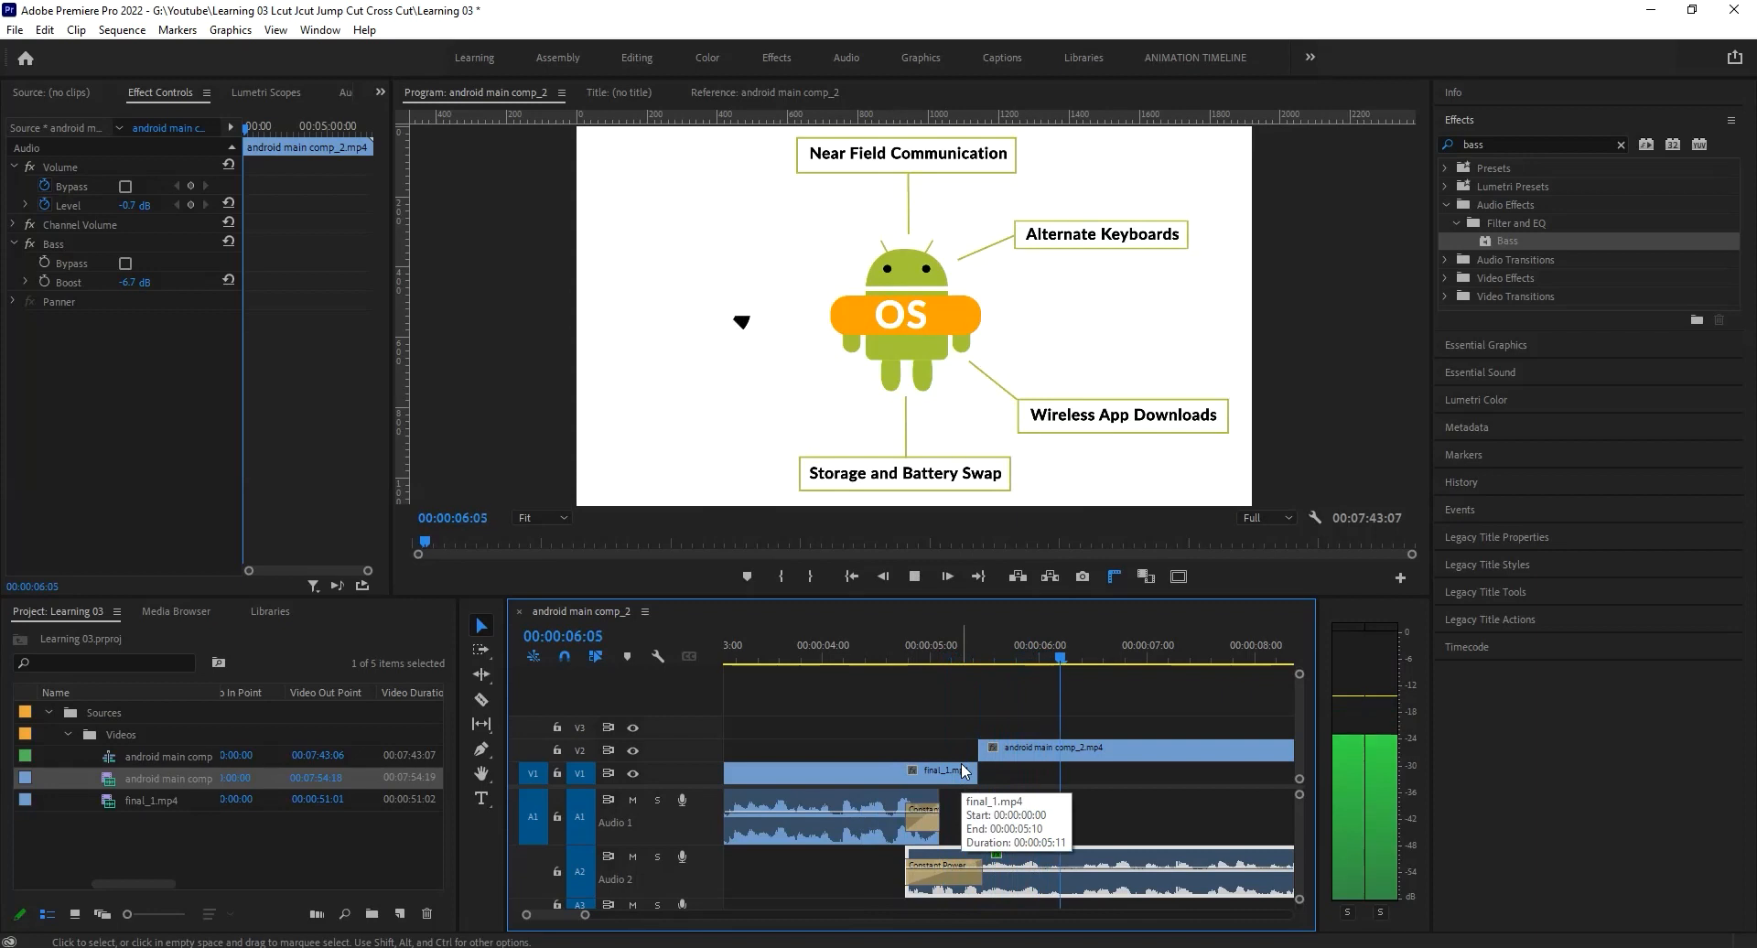
{"action": "key", "text": "space"}
{"action": "left_click_drag", "start_coordinate": [931, 648], "coordinate": [1006, 686]}
{"action": "key", "text": "space"}
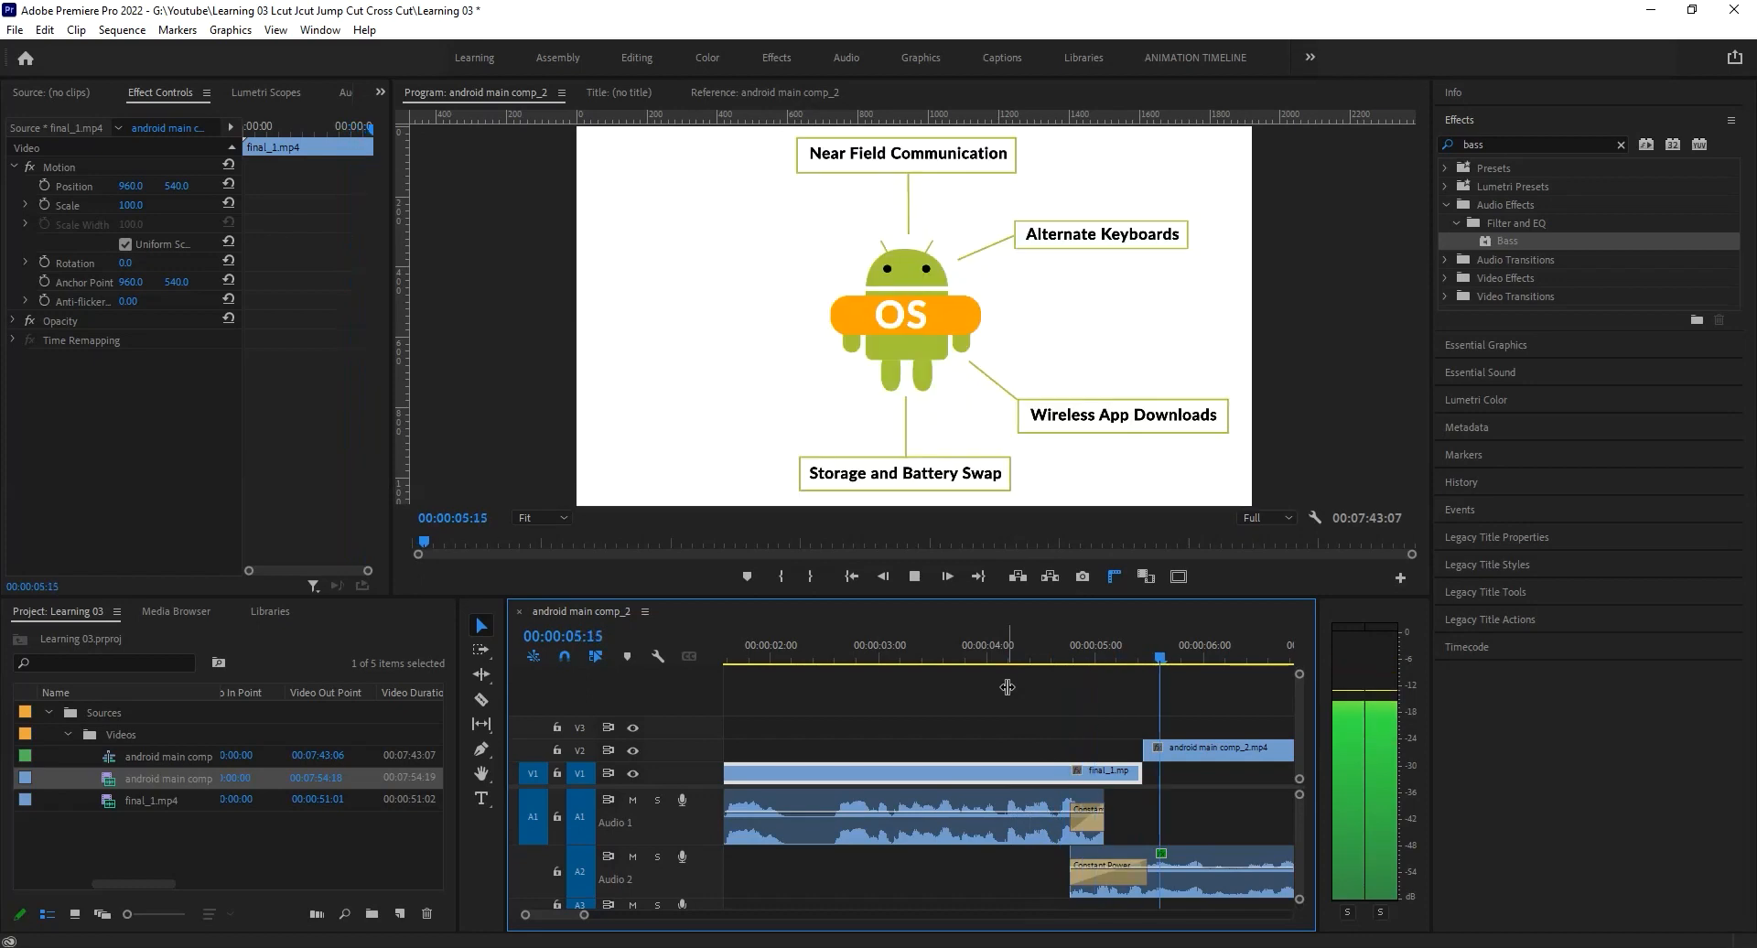
{"action": "key", "text": "space"}
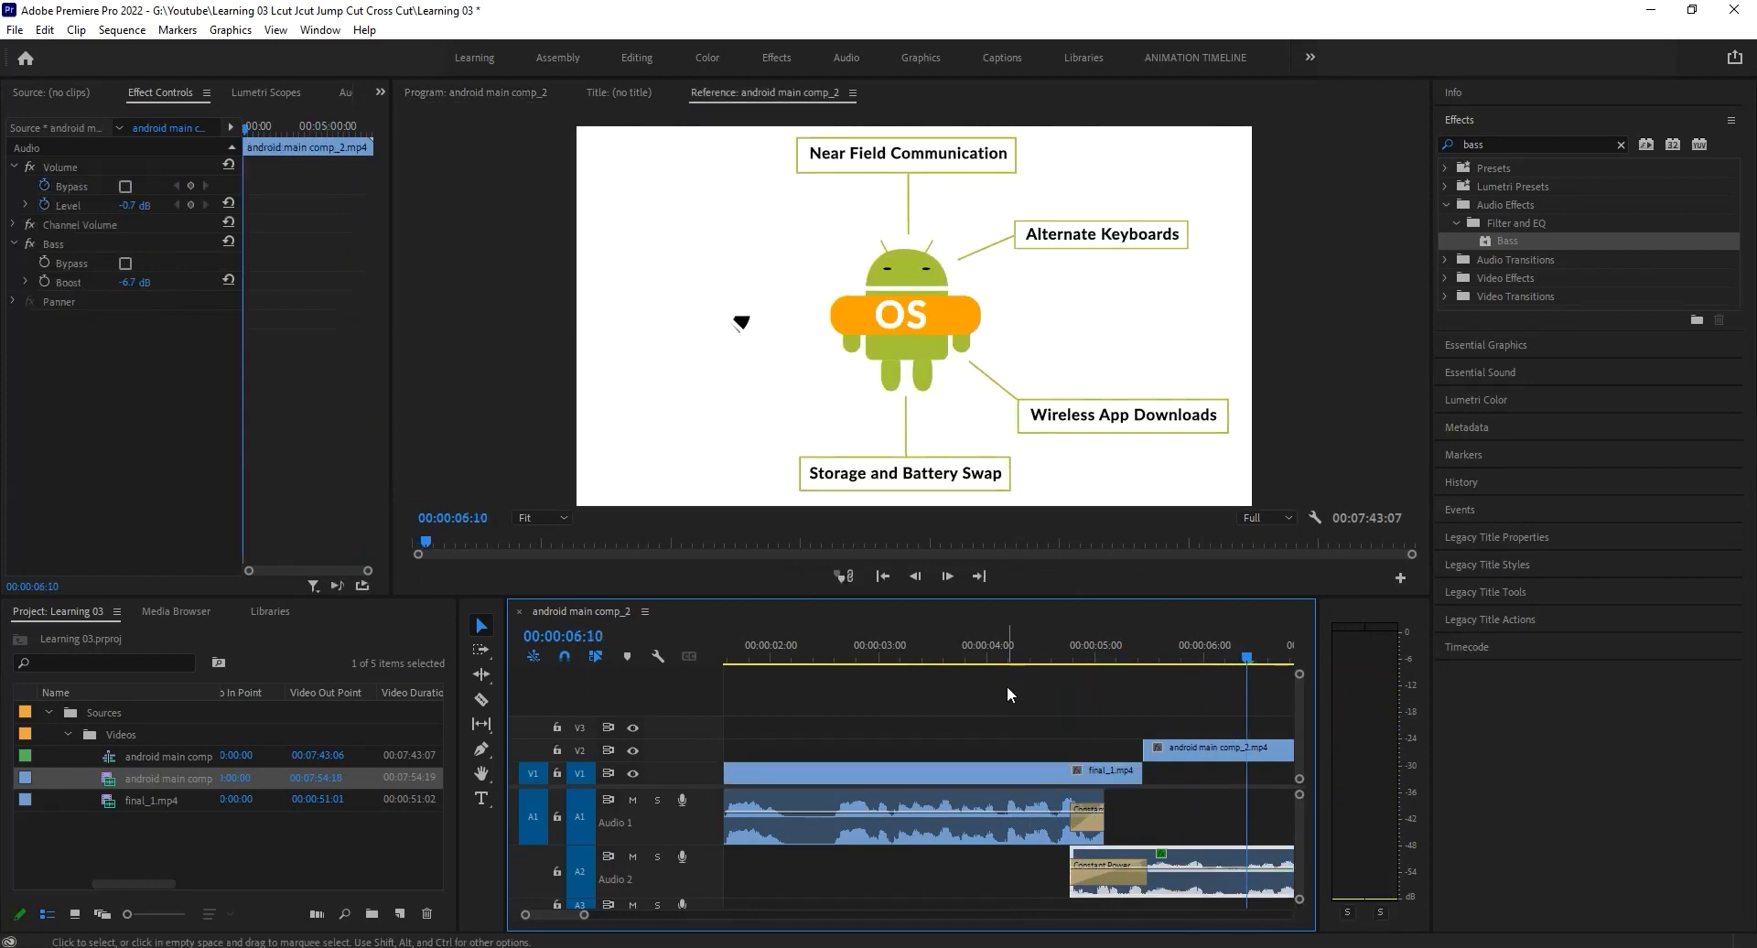
{"action": "left_click_drag", "start_coordinate": [1043, 650], "coordinate": [568, 651]}
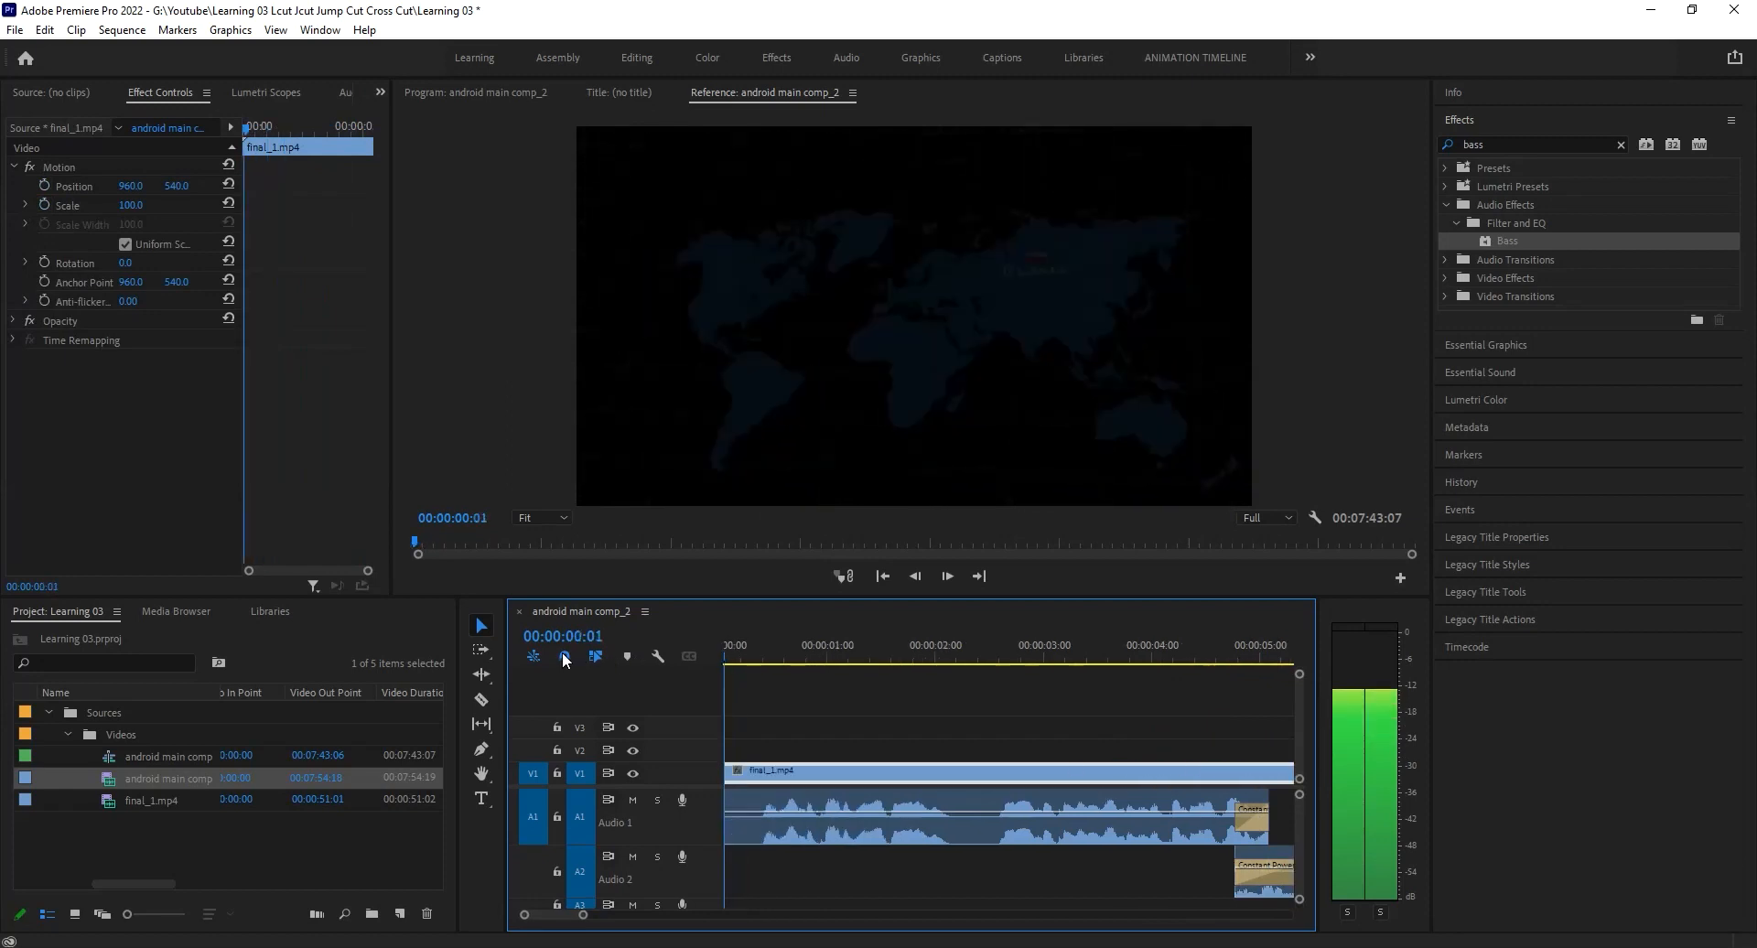
{"action": "key", "text": "space"}
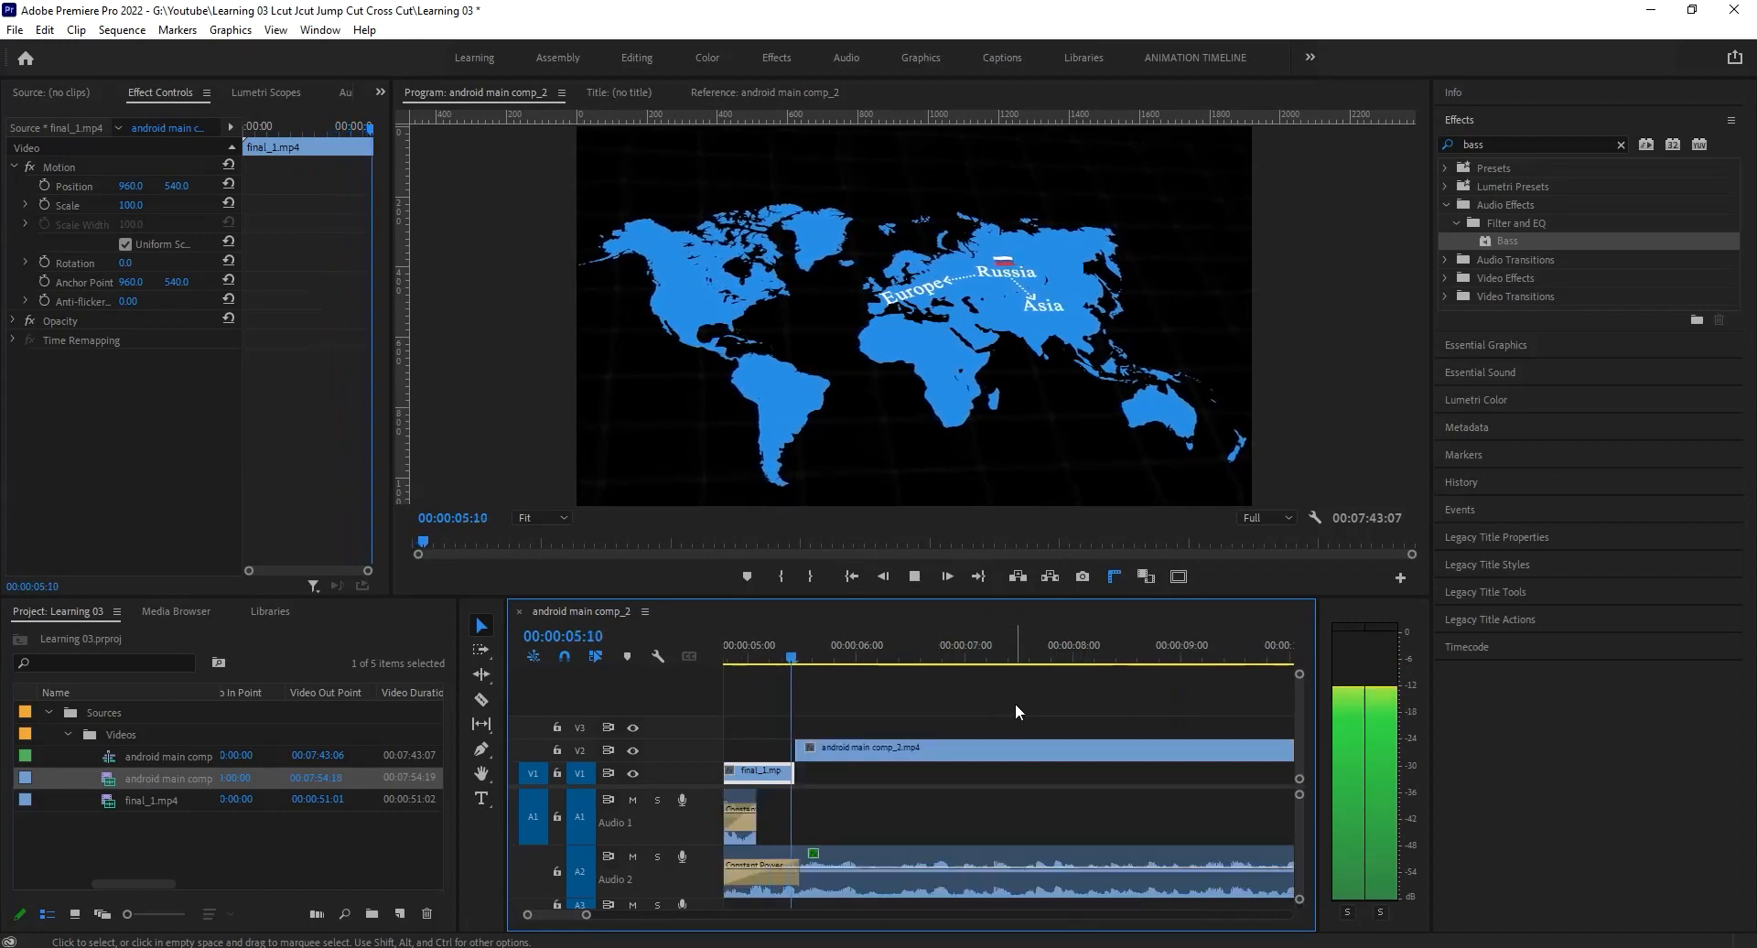
{"action": "key", "text": "space"}
Step: Delete all clips from the sequence and place final_1.mp4 at its start on V1 and A1
{"action": "left_click_drag", "start_coordinate": [839, 717], "coordinate": [787, 863]}
{"action": "key", "text": "Delete"}
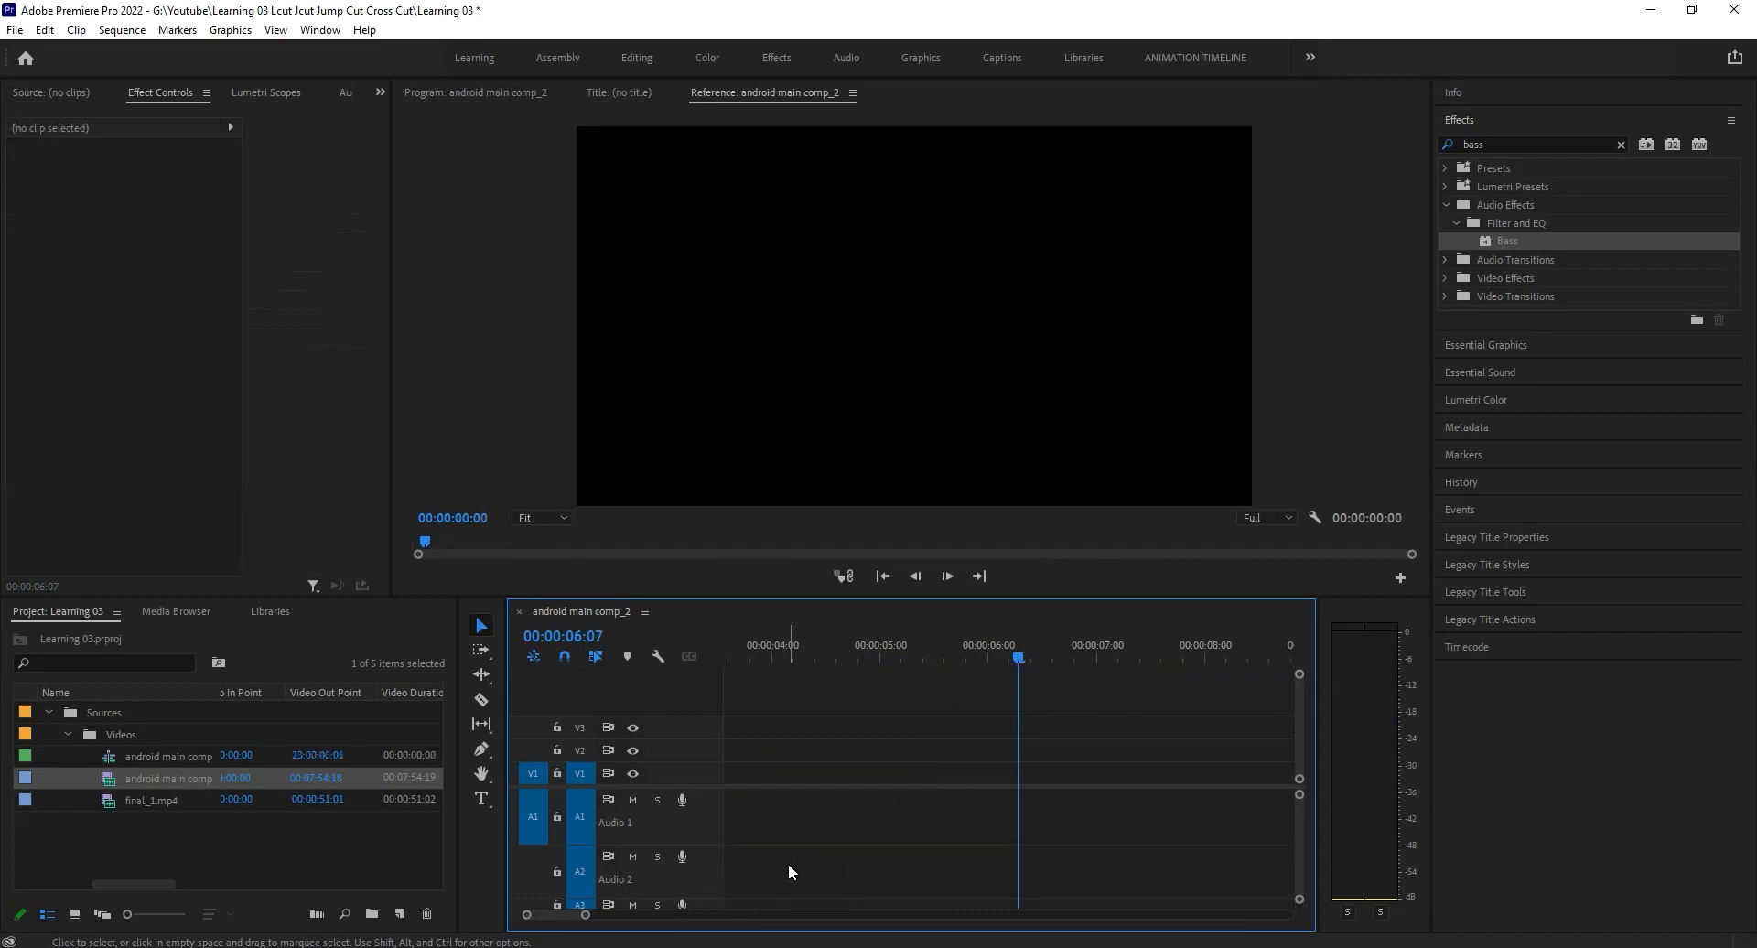
{"action": "left_click_drag", "start_coordinate": [152, 801], "coordinate": [803, 807]}
{"action": "left_click_drag", "start_coordinate": [586, 915], "coordinate": [630, 915]}
{"action": "left_click_drag", "start_coordinate": [770, 783], "coordinate": [753, 778]}
{"action": "left_click", "coordinate": [748, 642]}
{"action": "left_click", "coordinate": [742, 655]}
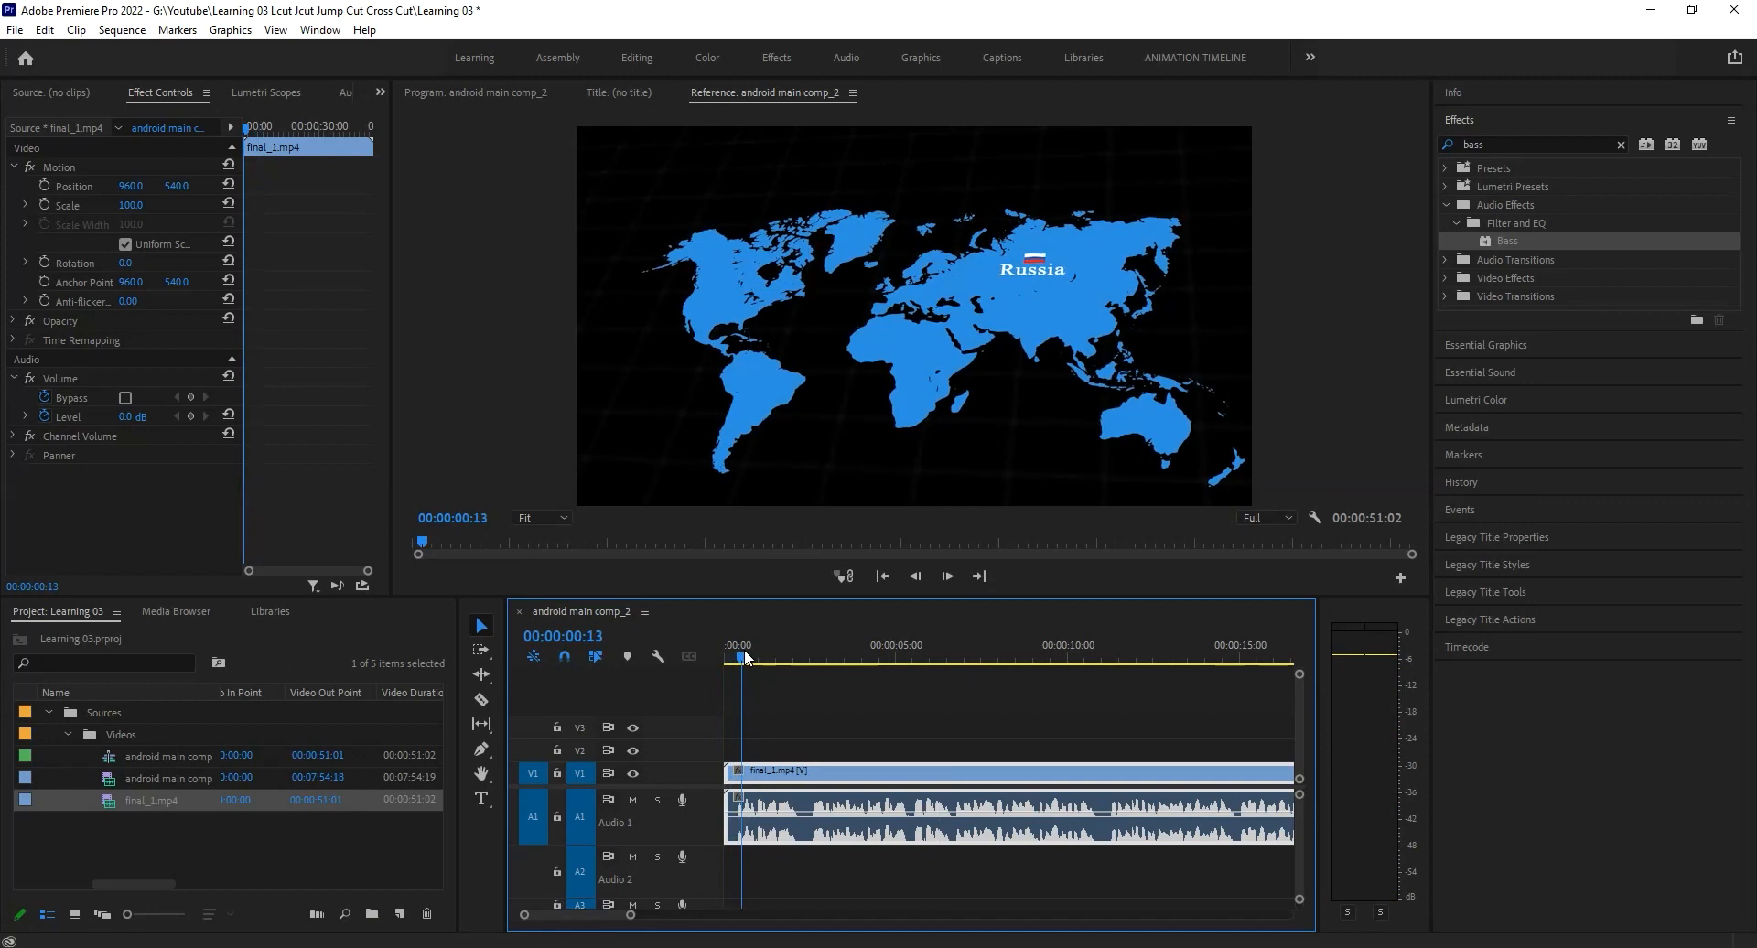
Step: Split final_1.mp4 and its audio at about 00:00:05:10 with the Razor tool
{"action": "mouse_move", "coordinate": [525, 916]}
{"action": "left_mouse_down"}
{"action": "mouse_move", "coordinate": [561, 916]}
{"action": "mouse_move", "coordinate": [540, 917]}
{"action": "left_mouse_up"}
{"action": "left_click_drag", "start_coordinate": [843, 662], "coordinate": [1025, 677]}
{"action": "left_click_drag", "start_coordinate": [568, 916], "coordinate": [603, 916]}
{"action": "left_click", "coordinate": [921, 648]}
{"action": "left_click_drag", "start_coordinate": [921, 646], "coordinate": [1166, 660]}
{"action": "key", "text": "c"}
{"action": "left_click", "coordinate": [1046, 796]}
{"action": "left_click", "coordinate": [1057, 798]}
{"action": "key", "text": "v"}
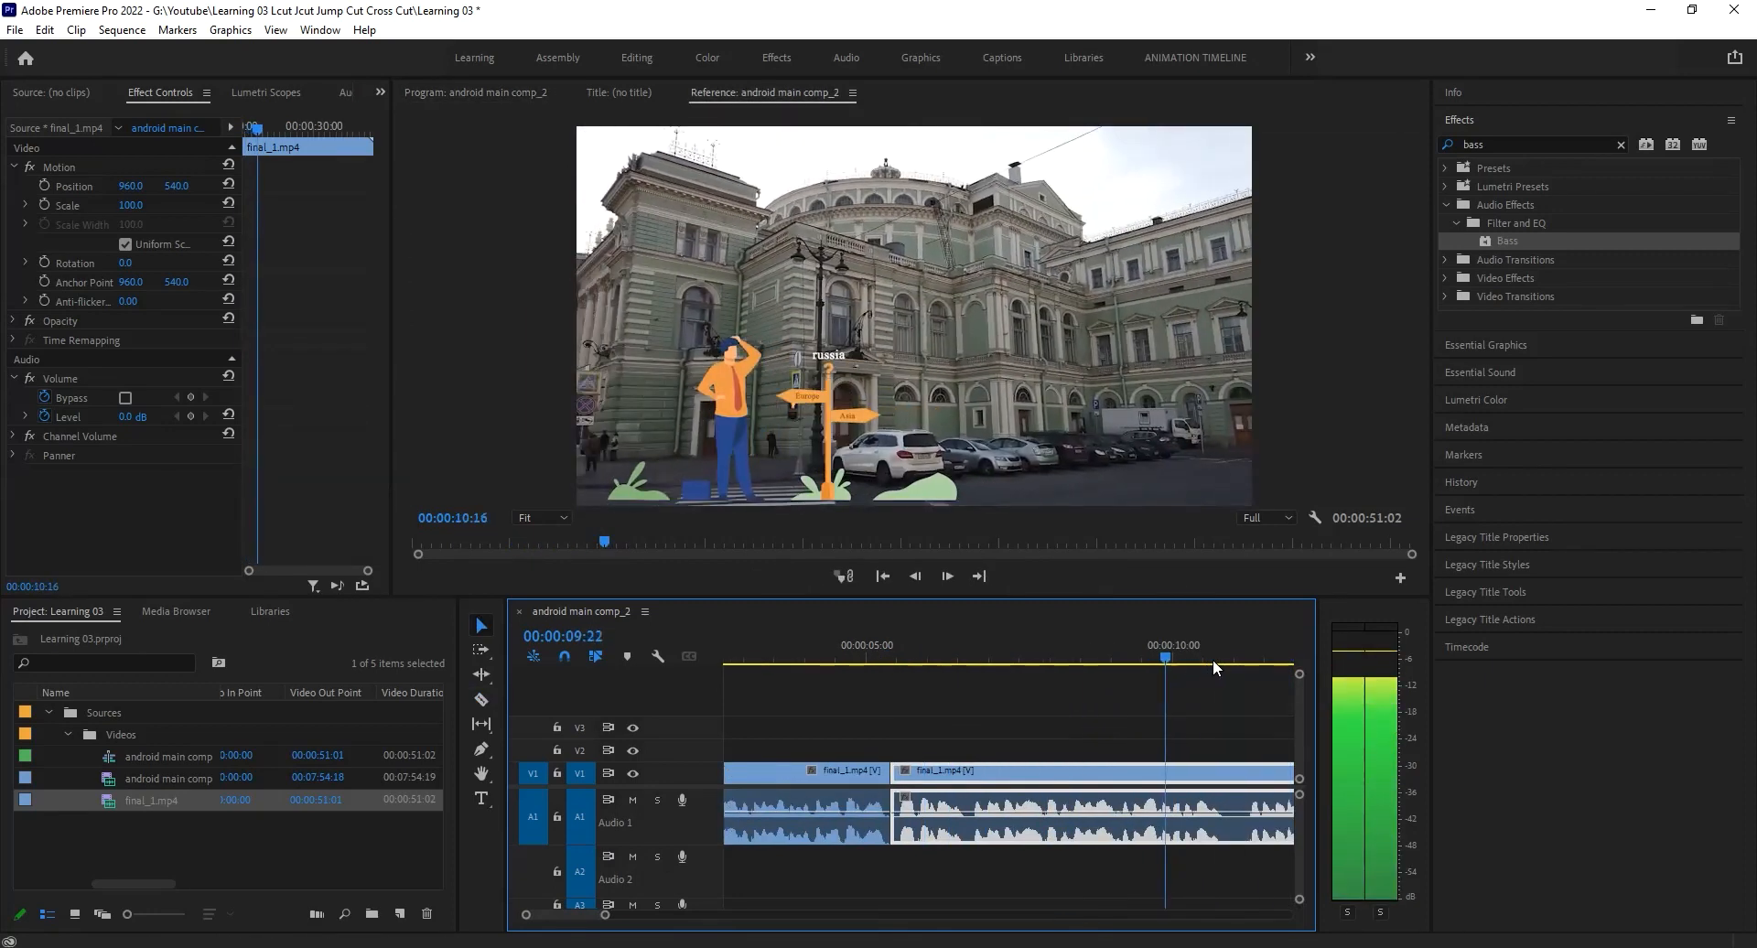
Step: Trim the start of the second final_1.mp4 segment to about 00:00:10:16 and close the gap before it
{"action": "left_click", "coordinate": [1212, 660]}
{"action": "left_click_drag", "start_coordinate": [899, 768], "coordinate": [1226, 770]}
{"action": "left_click_drag", "start_coordinate": [935, 787], "coordinate": [932, 782]}
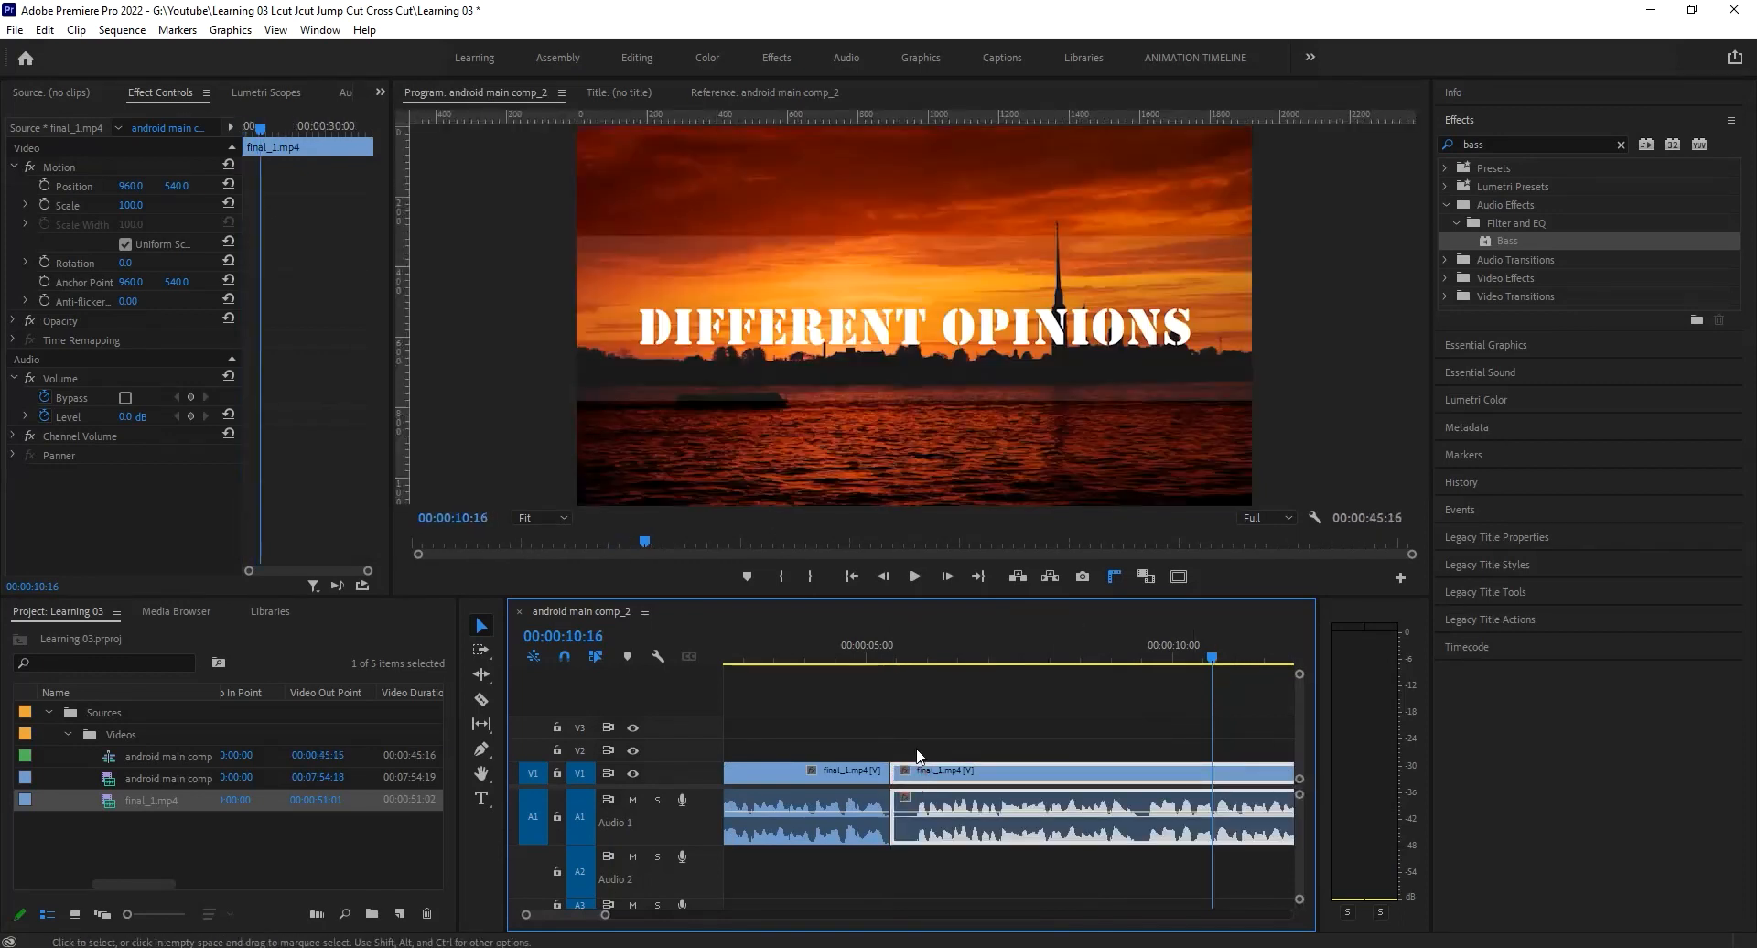
Step: Preview the second final_1.mp4 segment, trim its start to 00:00:08:03 and close the gap before it
{"action": "left_click_drag", "start_coordinate": [925, 656], "coordinate": [1059, 655]}
{"action": "left_click", "coordinate": [1061, 685]}
{"action": "key", "text": "space"}
{"action": "key", "text": "space"}
{"action": "left_click_drag", "start_coordinate": [893, 771], "coordinate": [945, 780]}
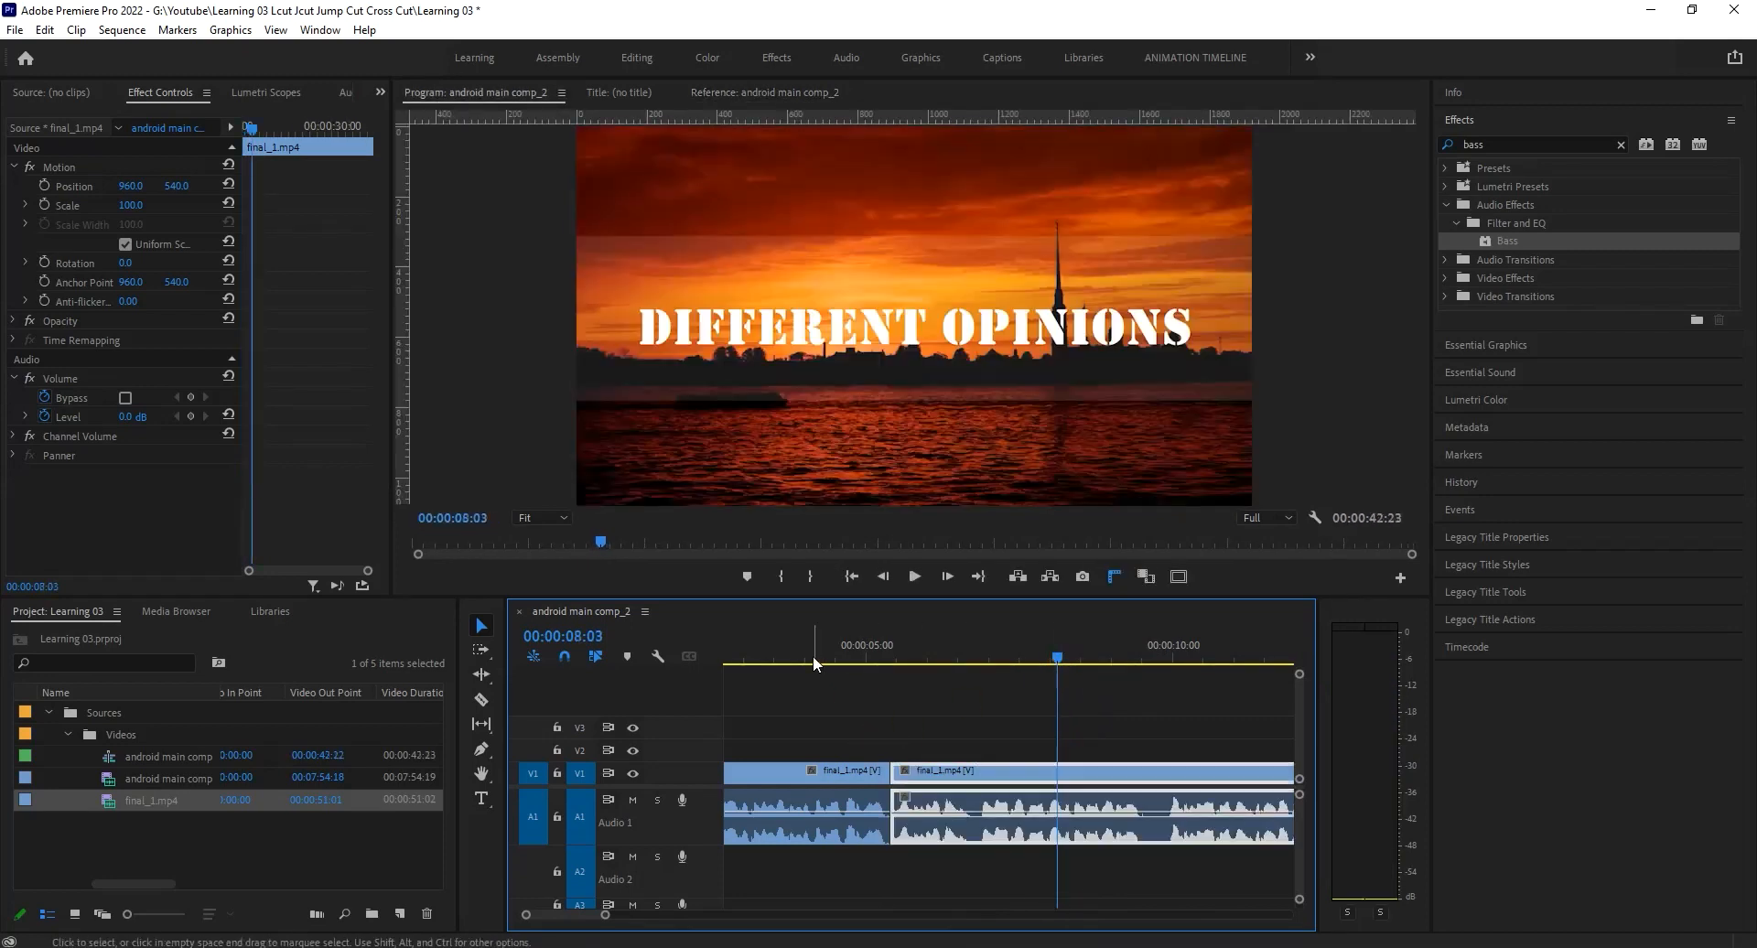
Step: Play back the jump cut between the two final_1.mp4 segments, including from the start of the sequence
{"action": "left_click", "coordinate": [811, 657]}
{"action": "key", "text": "space"}
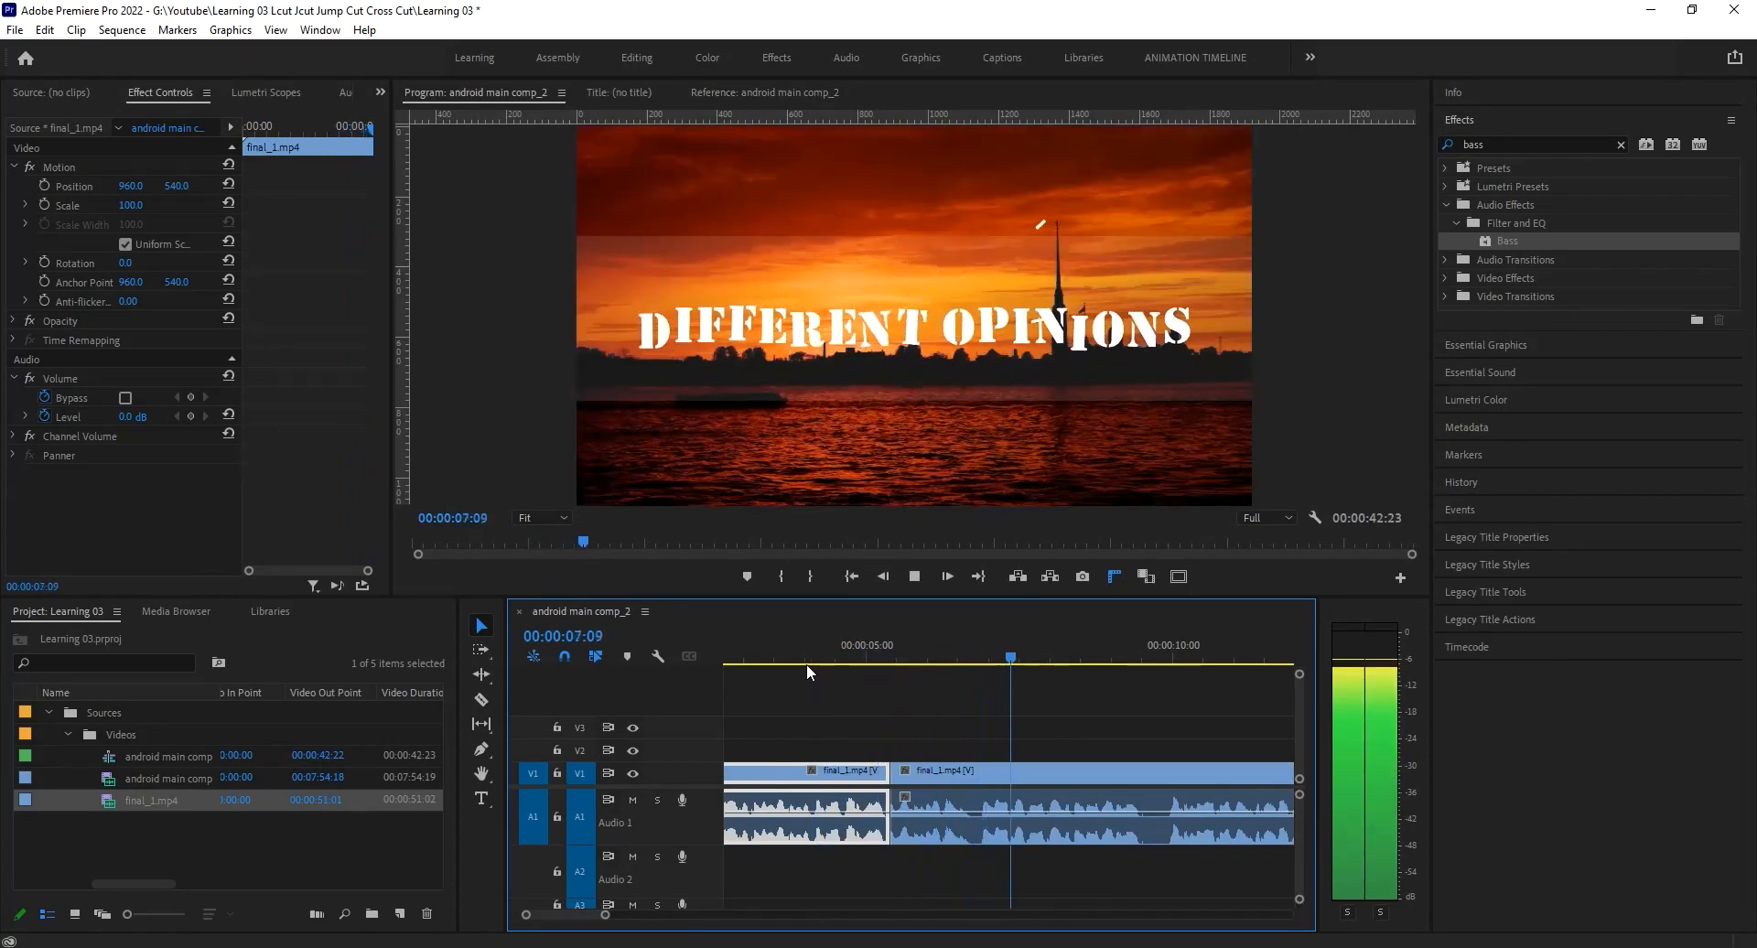
{"action": "key", "text": "space"}
{"action": "left_click_drag", "start_coordinate": [787, 661], "coordinate": [677, 651]}
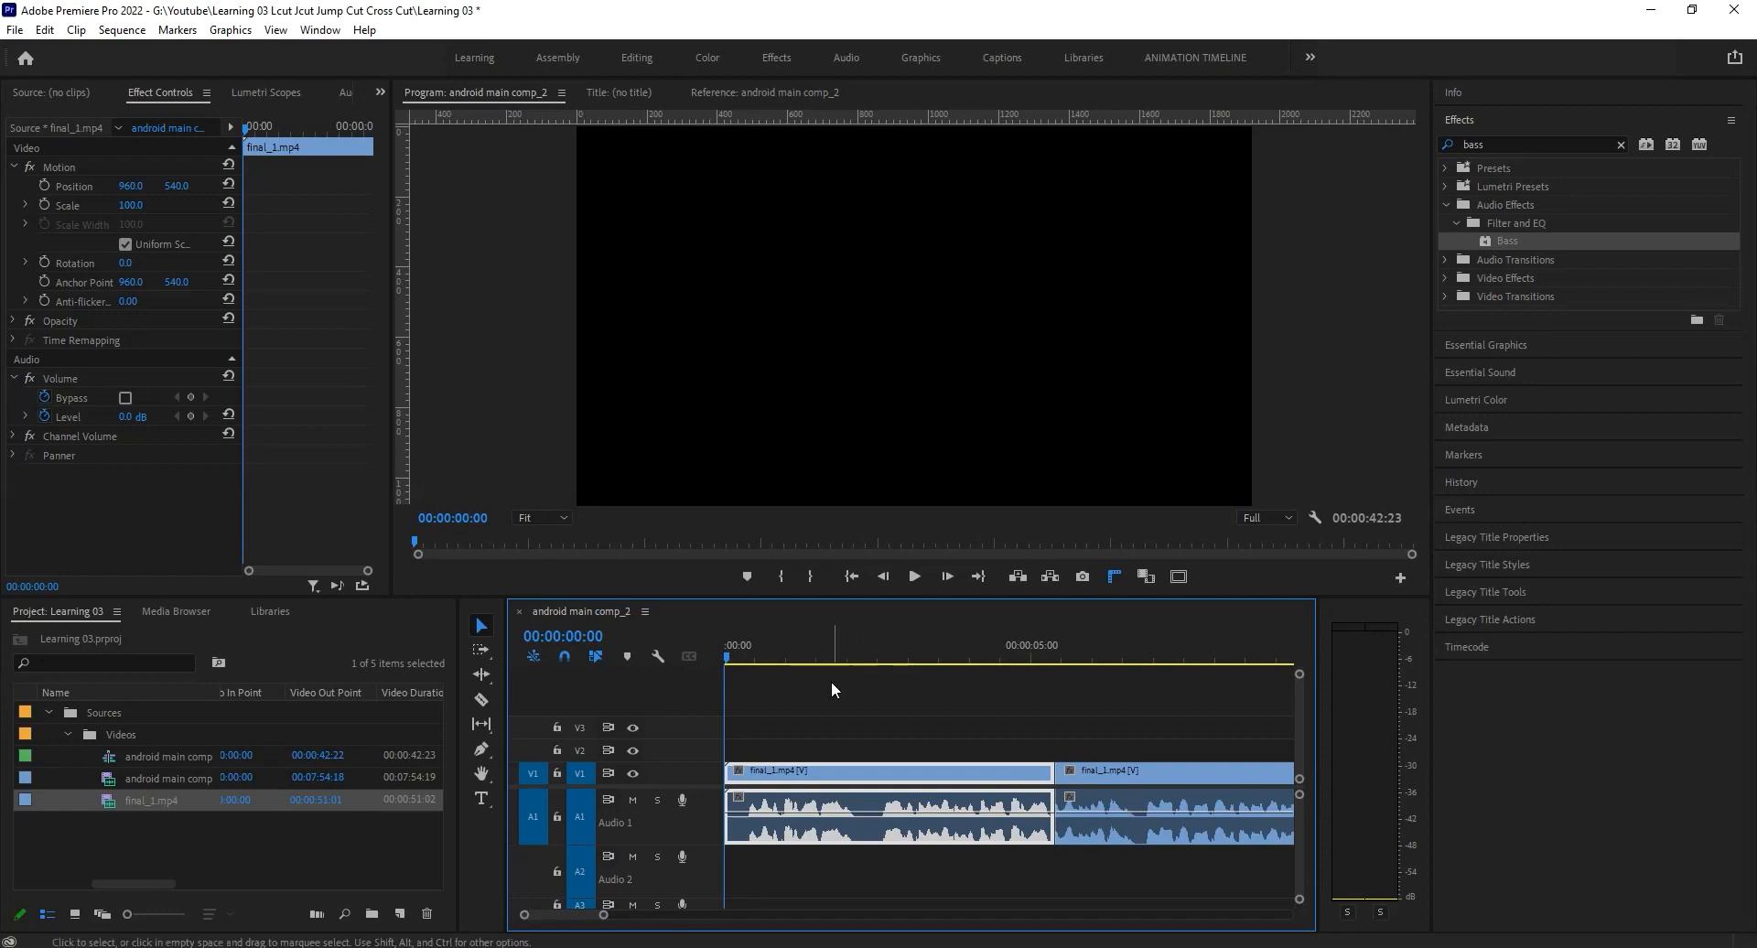
{"action": "left_click", "coordinate": [789, 649]}
{"action": "left_click_drag", "start_coordinate": [974, 657], "coordinate": [902, 653]}
{"action": "left_click", "coordinate": [1084, 699]}
{"action": "key", "text": "space"}
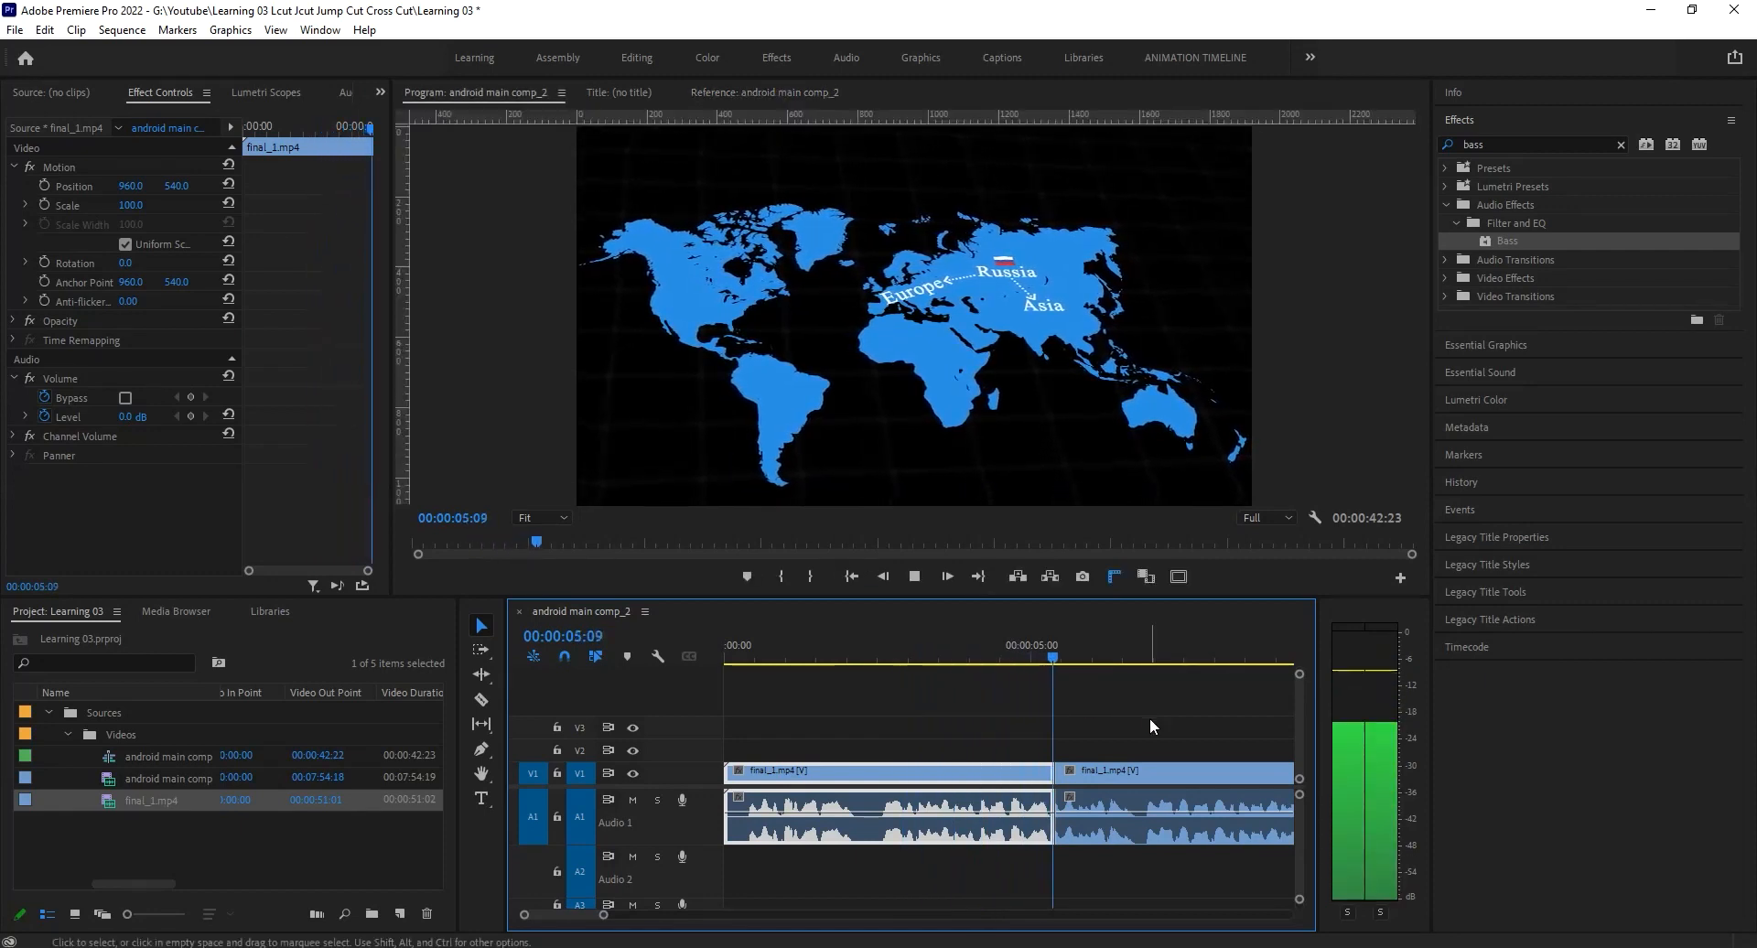
{"action": "key", "text": "space"}
Step: Delete all clips from the sequence and place a fresh copy of final_1.mp4 at its start on V1 and A1
{"action": "left_click_drag", "start_coordinate": [1159, 726], "coordinate": [934, 840]}
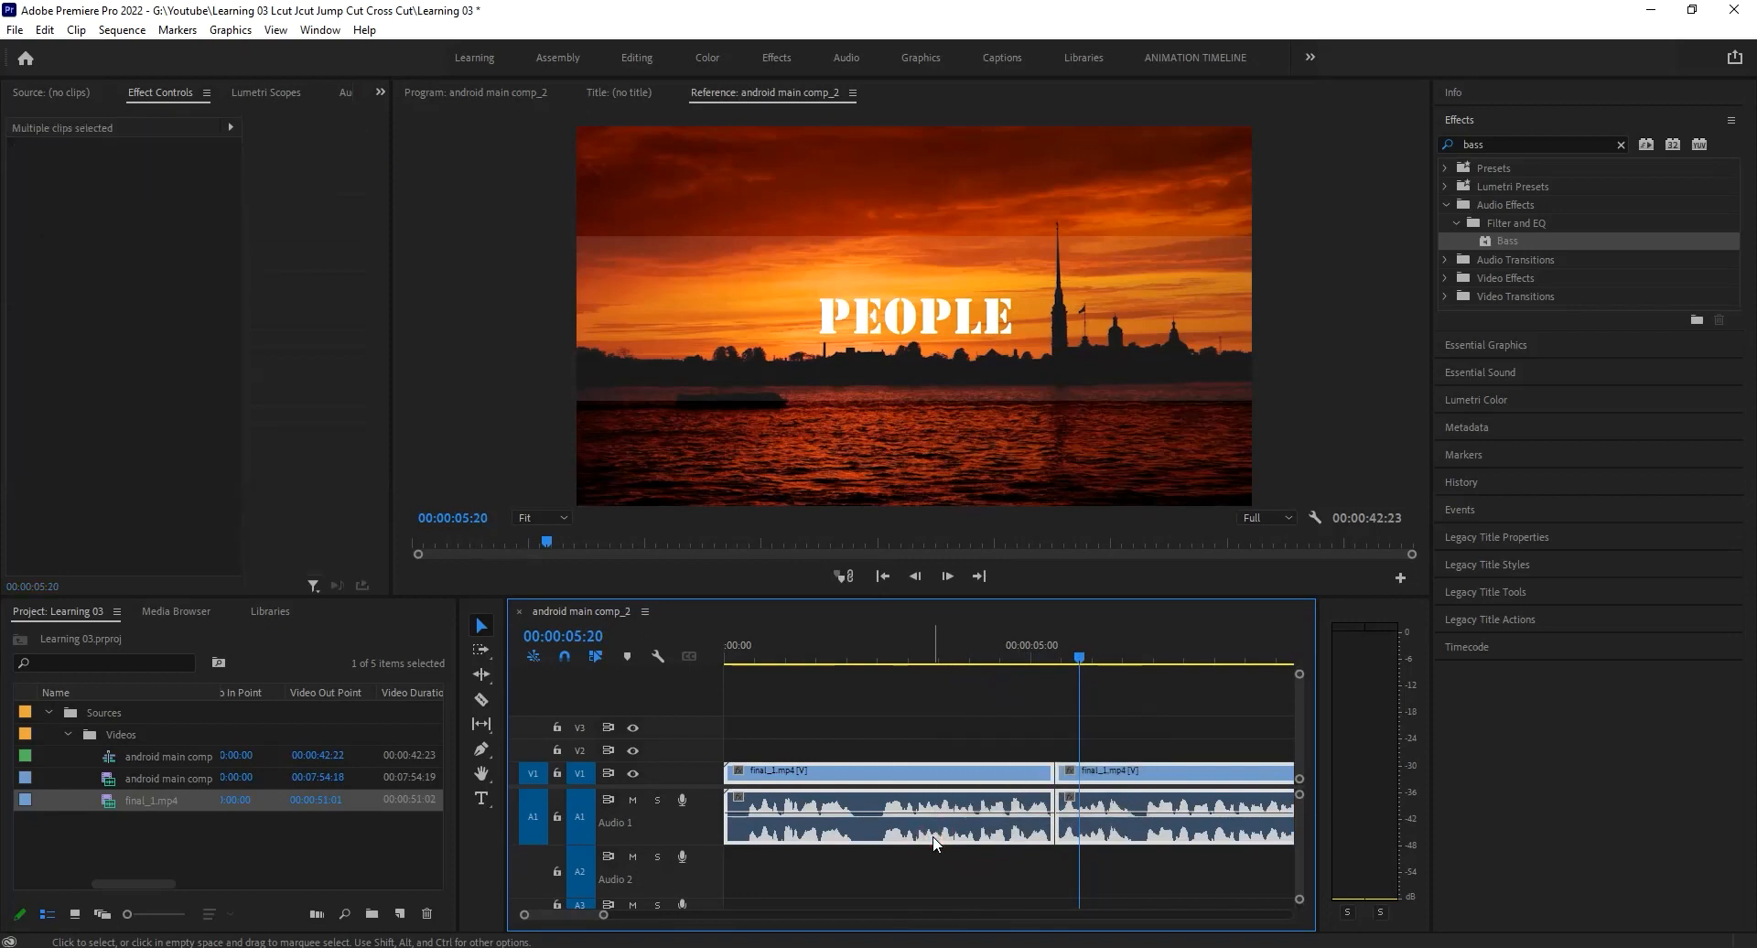
{"action": "key", "text": "Delete"}
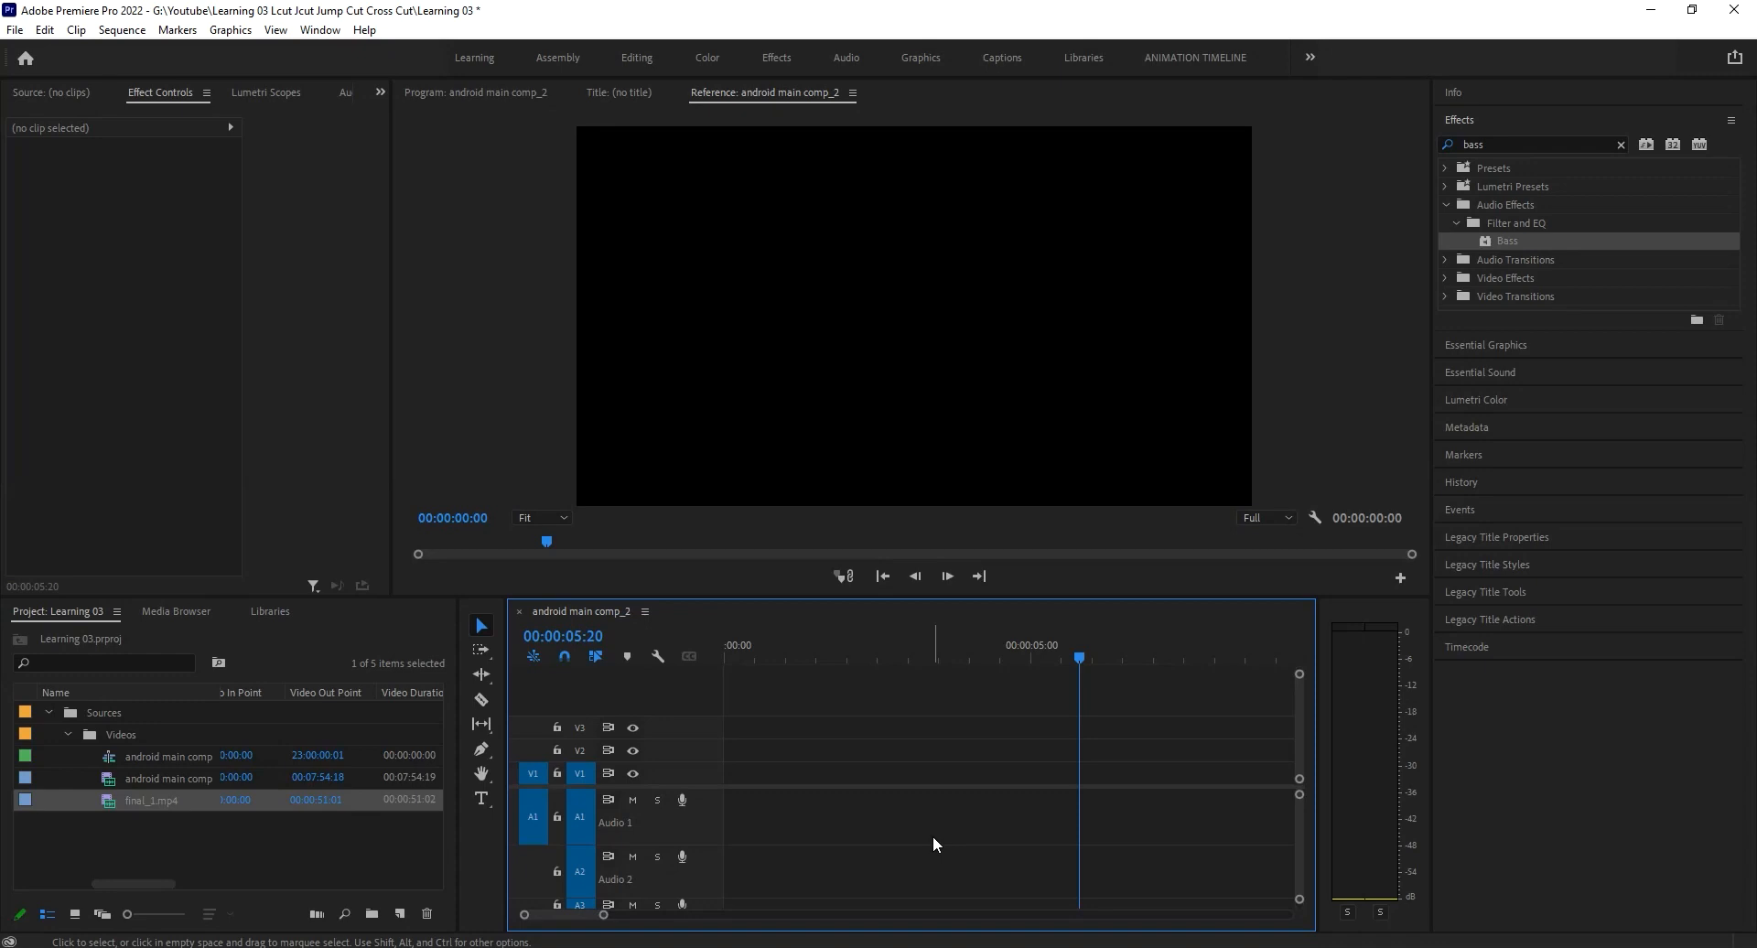
{"action": "left_click_drag", "start_coordinate": [185, 809], "coordinate": [727, 776]}
Step: Split final_1.mp4 and its audio at 00:00:05:11 and delete the segment after the cut
{"action": "left_click", "coordinate": [761, 657]}
{"action": "left_click", "coordinate": [886, 664]}
{"action": "left_click_drag", "start_coordinate": [886, 664], "coordinate": [1060, 667]}
{"action": "key", "text": "ctrl+k"}
{"action": "left_click", "coordinate": [1108, 769]}
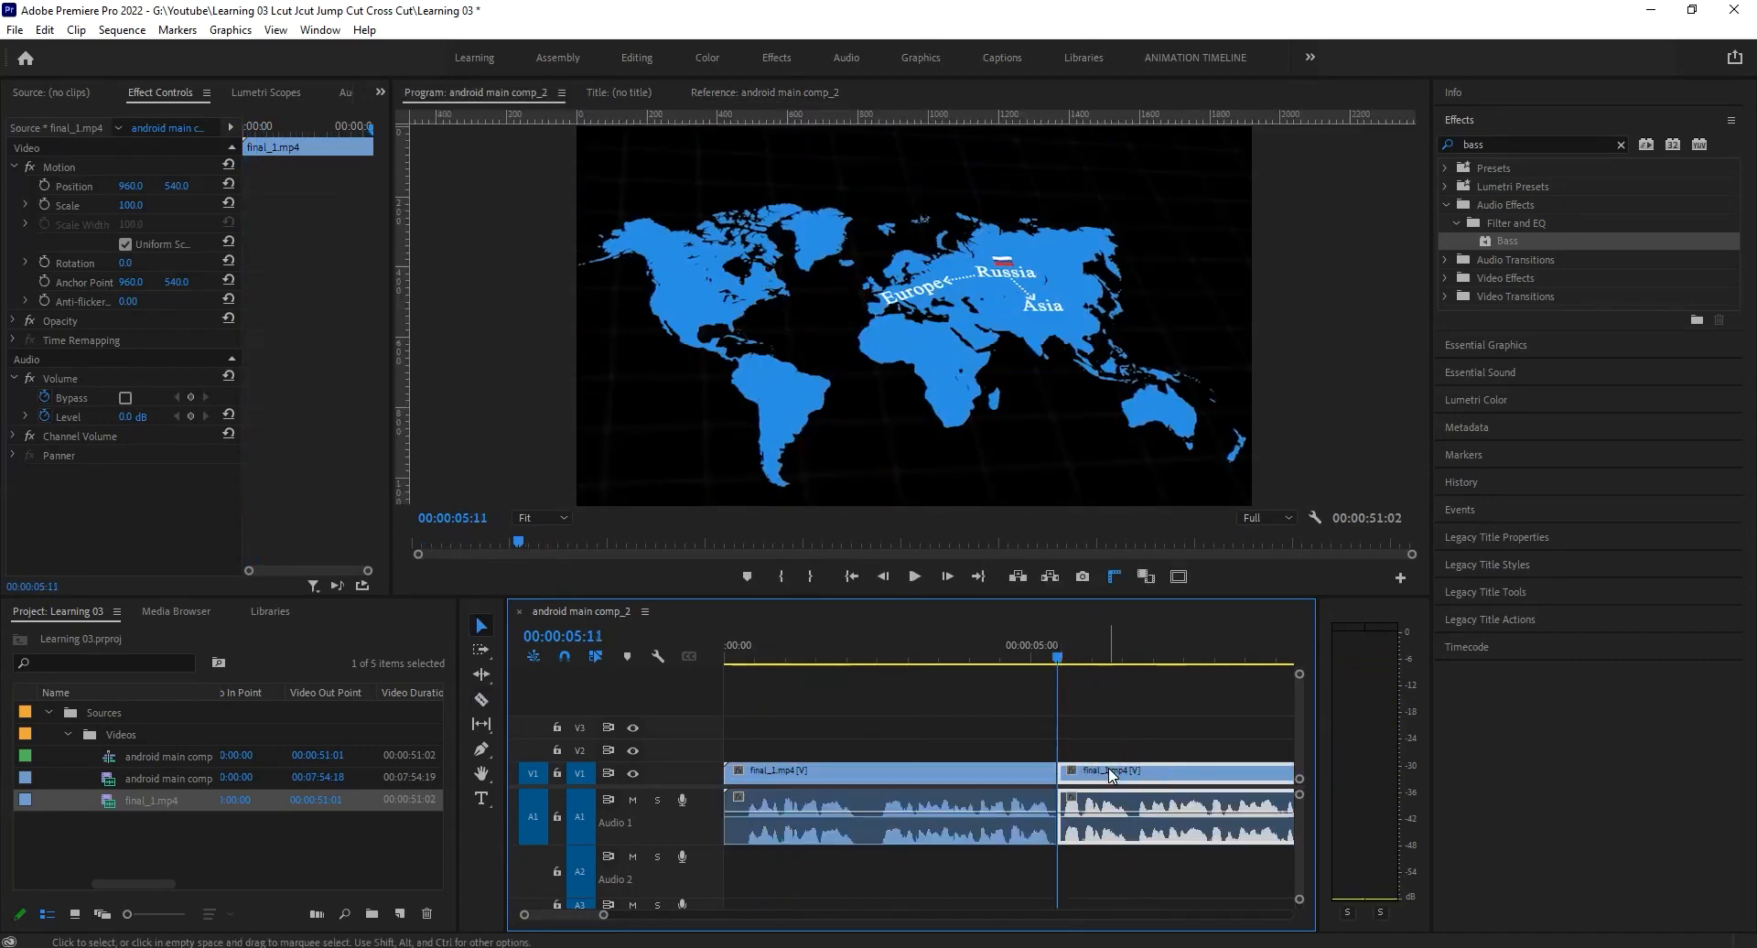
{"action": "key", "text": "Delete"}
Step: Lower the final_1.mp4 audio level to -15.1 dB and play the clip from the start
{"action": "left_click_drag", "start_coordinate": [849, 666], "coordinate": [657, 645]}
{"action": "left_click_drag", "start_coordinate": [891, 812], "coordinate": [904, 811]}
{"action": "key", "text": "space"}
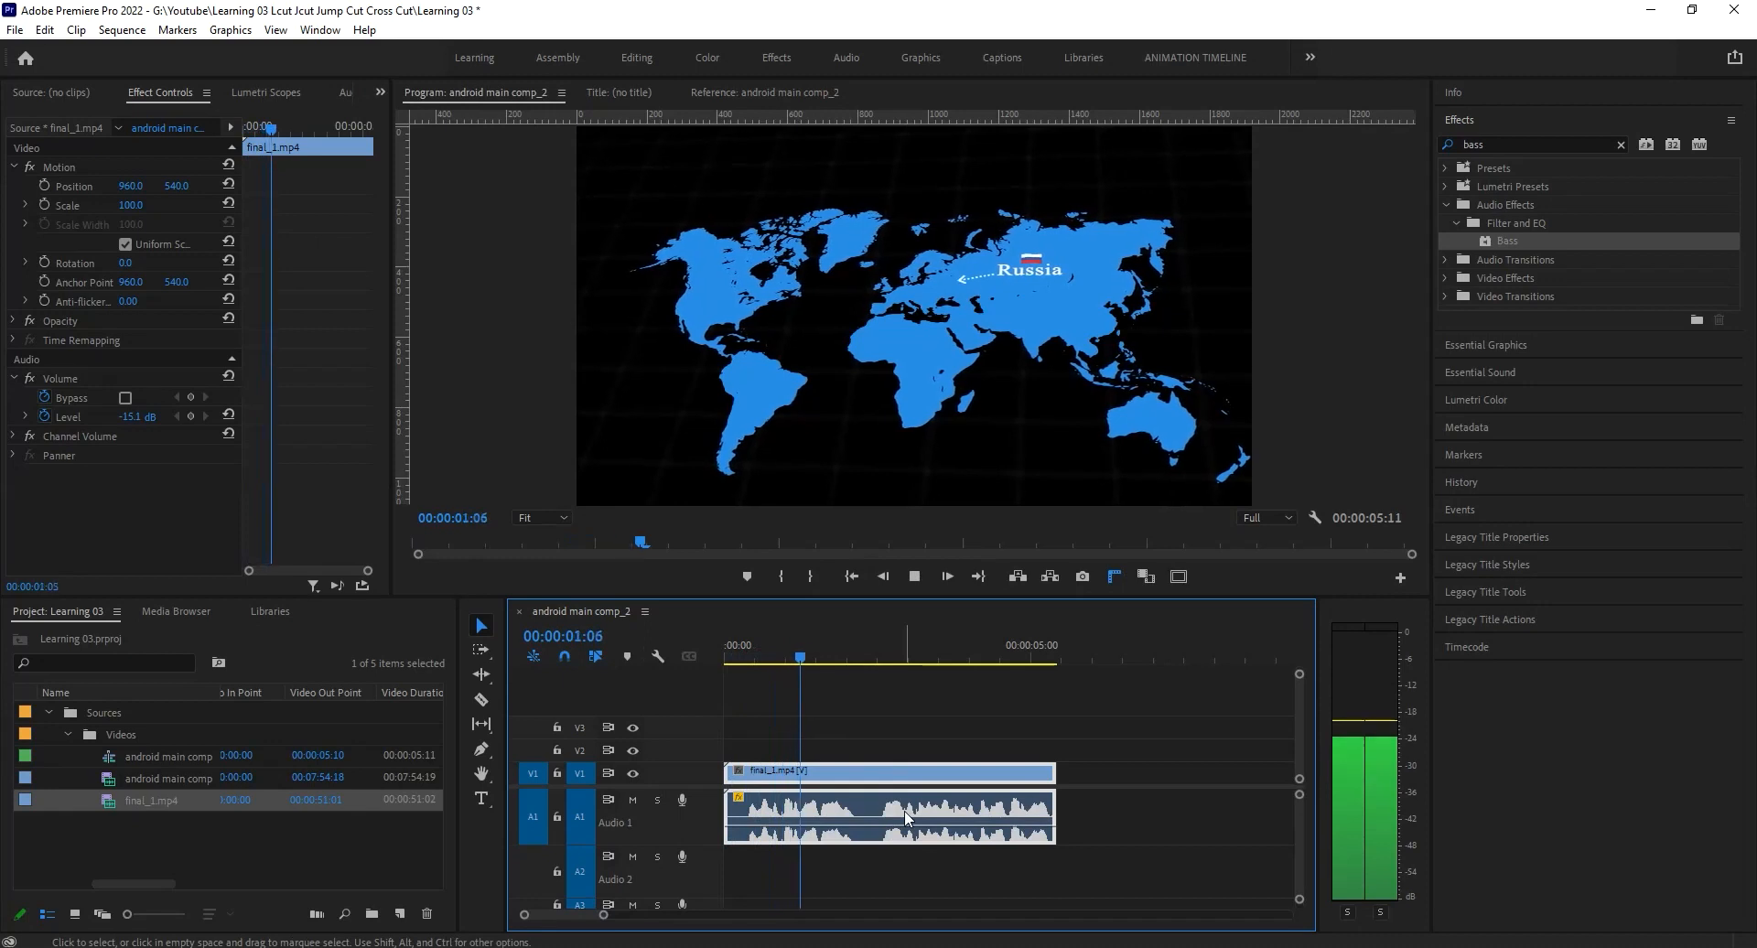
{"action": "key", "text": "space"}
Step: Show the Essential Graphics editing options with the playhead at 00:00:01:14
{"action": "left_click", "coordinate": [1620, 146]}
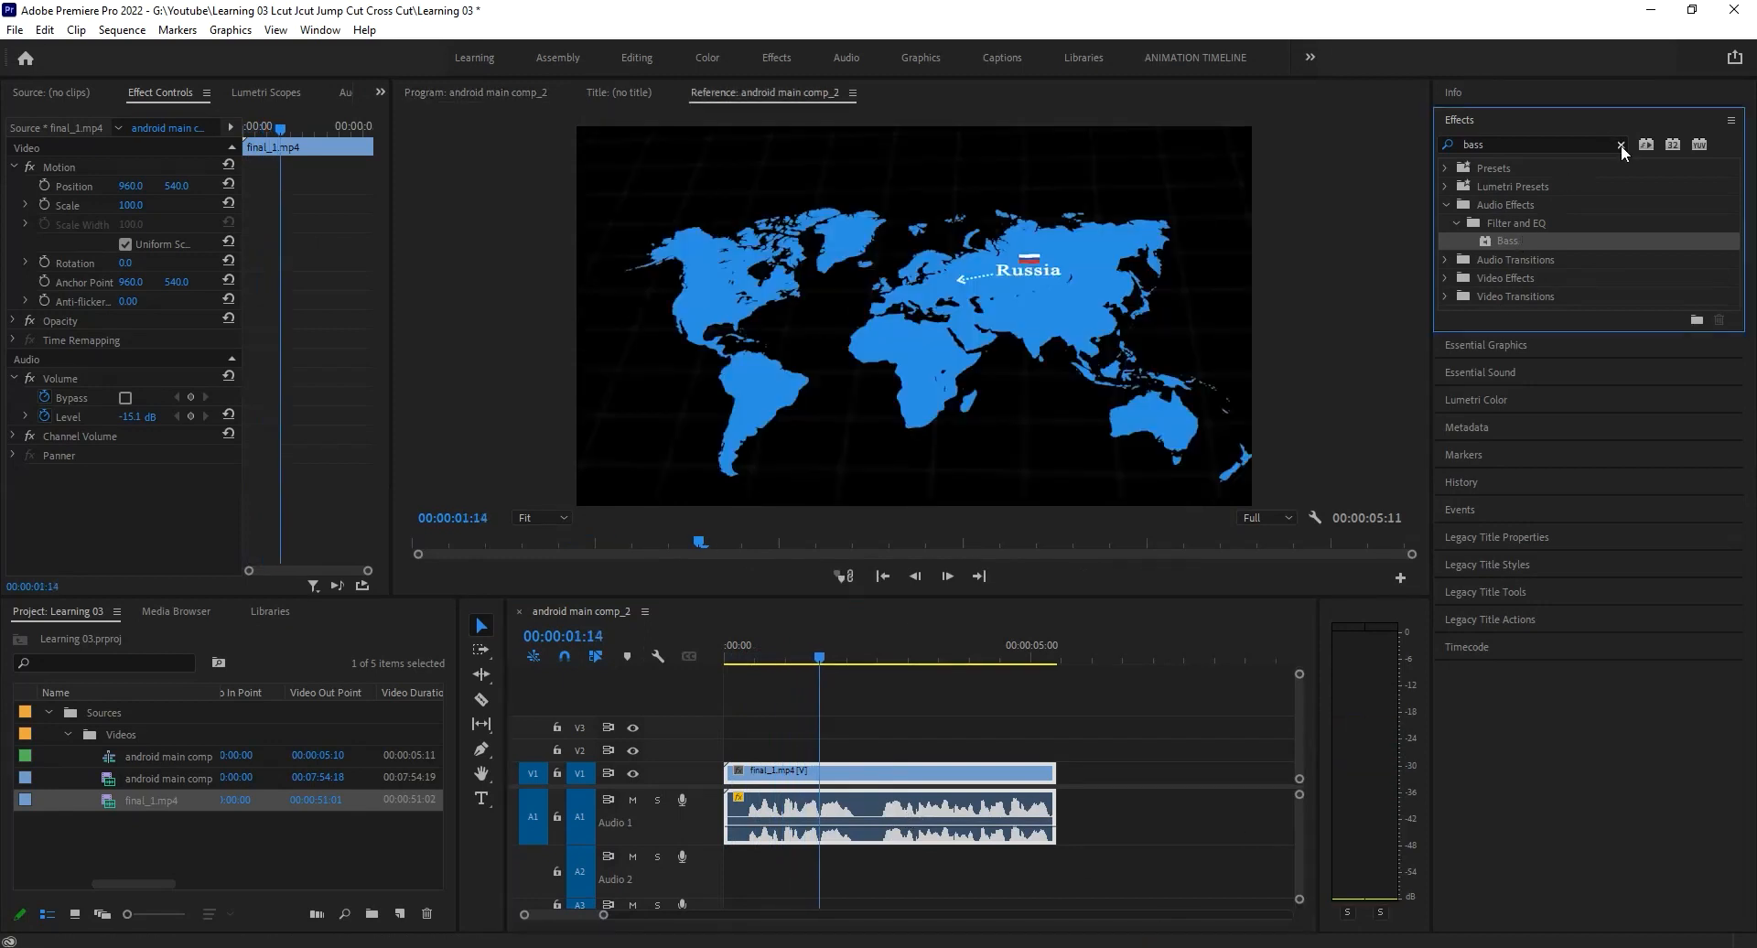
{"action": "left_click", "coordinate": [1514, 123]}
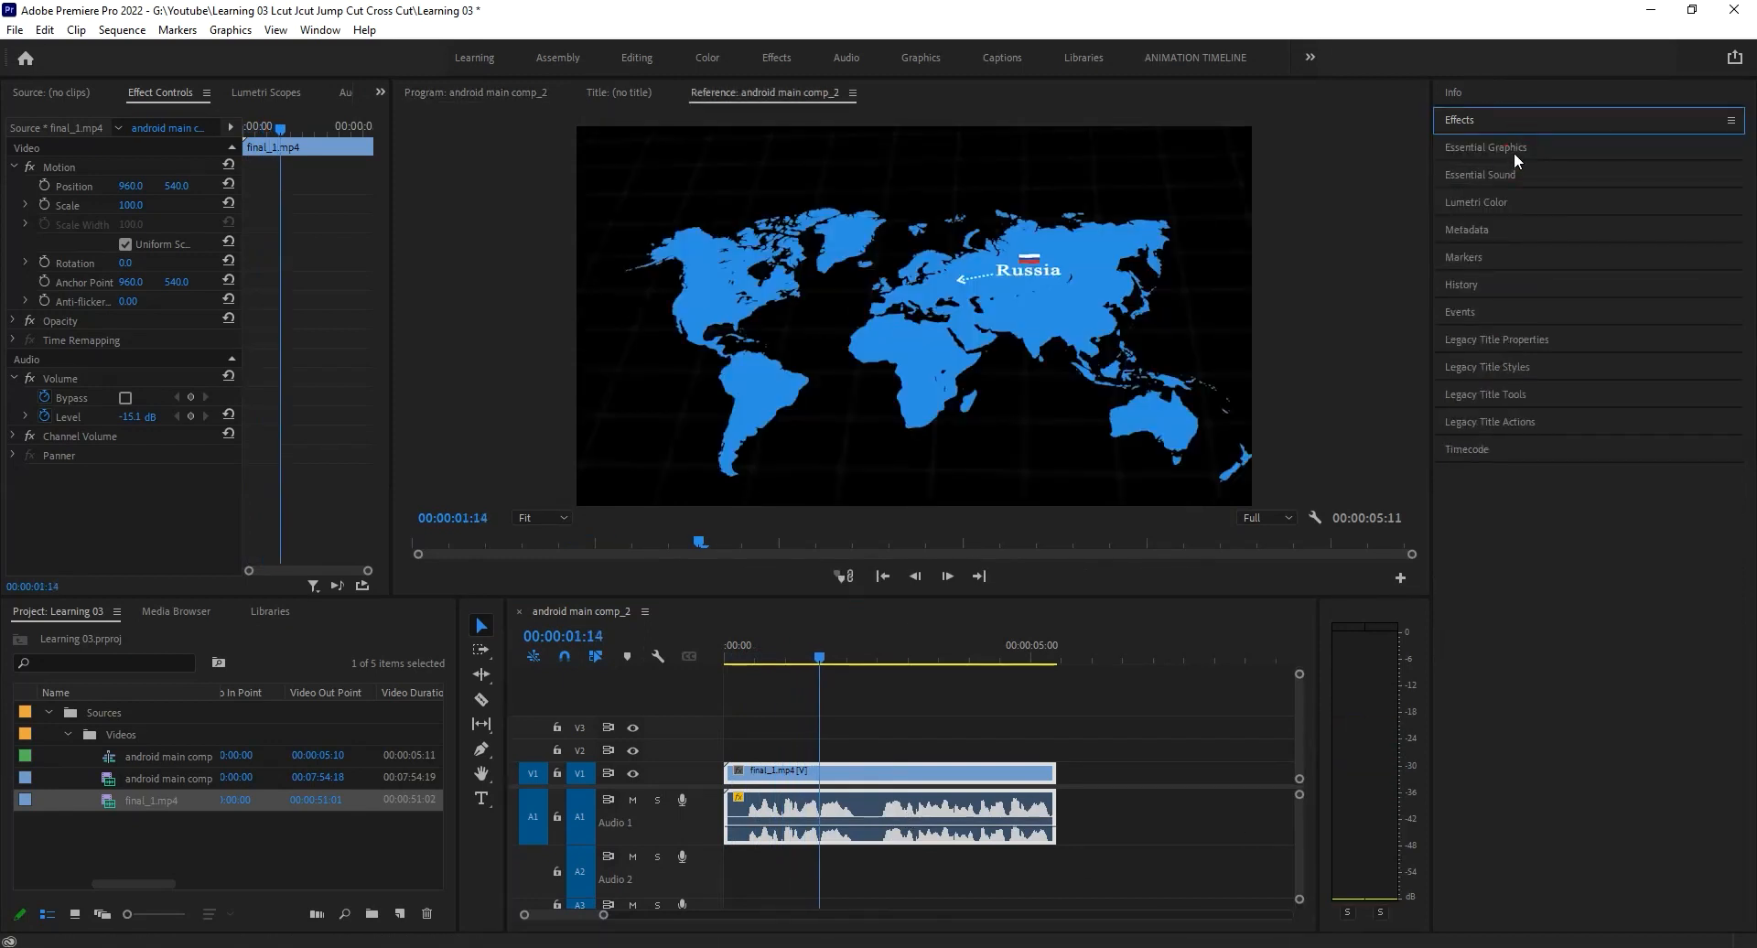
{"action": "left_click", "coordinate": [1503, 148]}
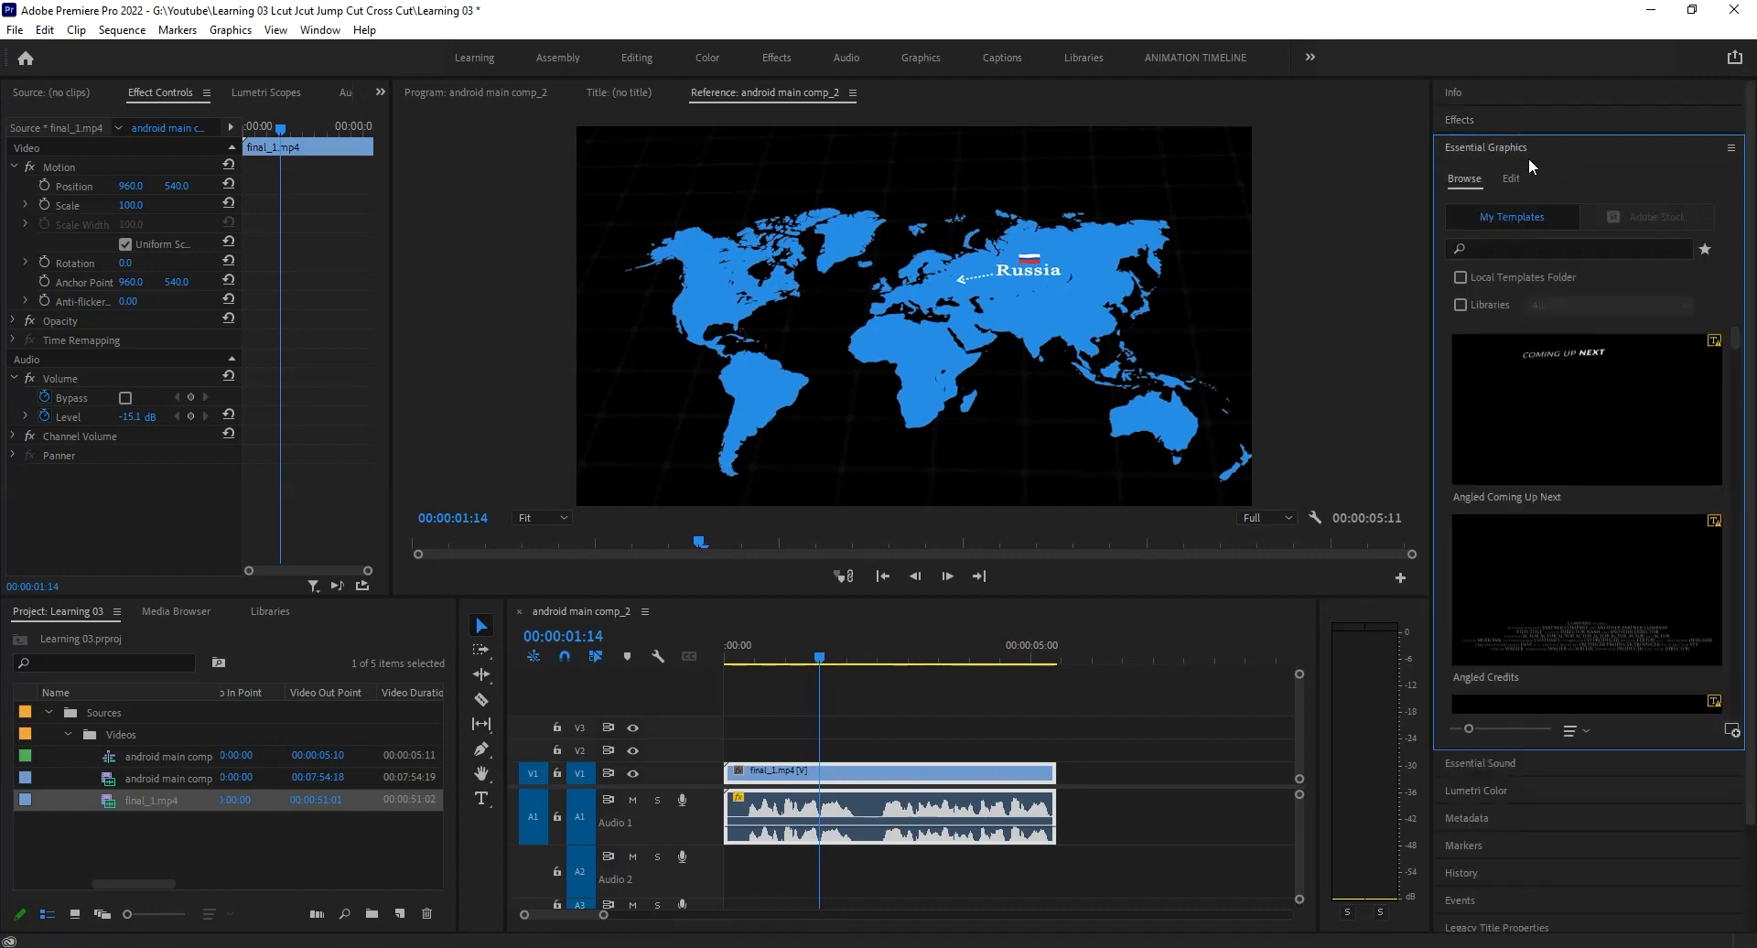
{"action": "left_click", "coordinate": [1514, 181]}
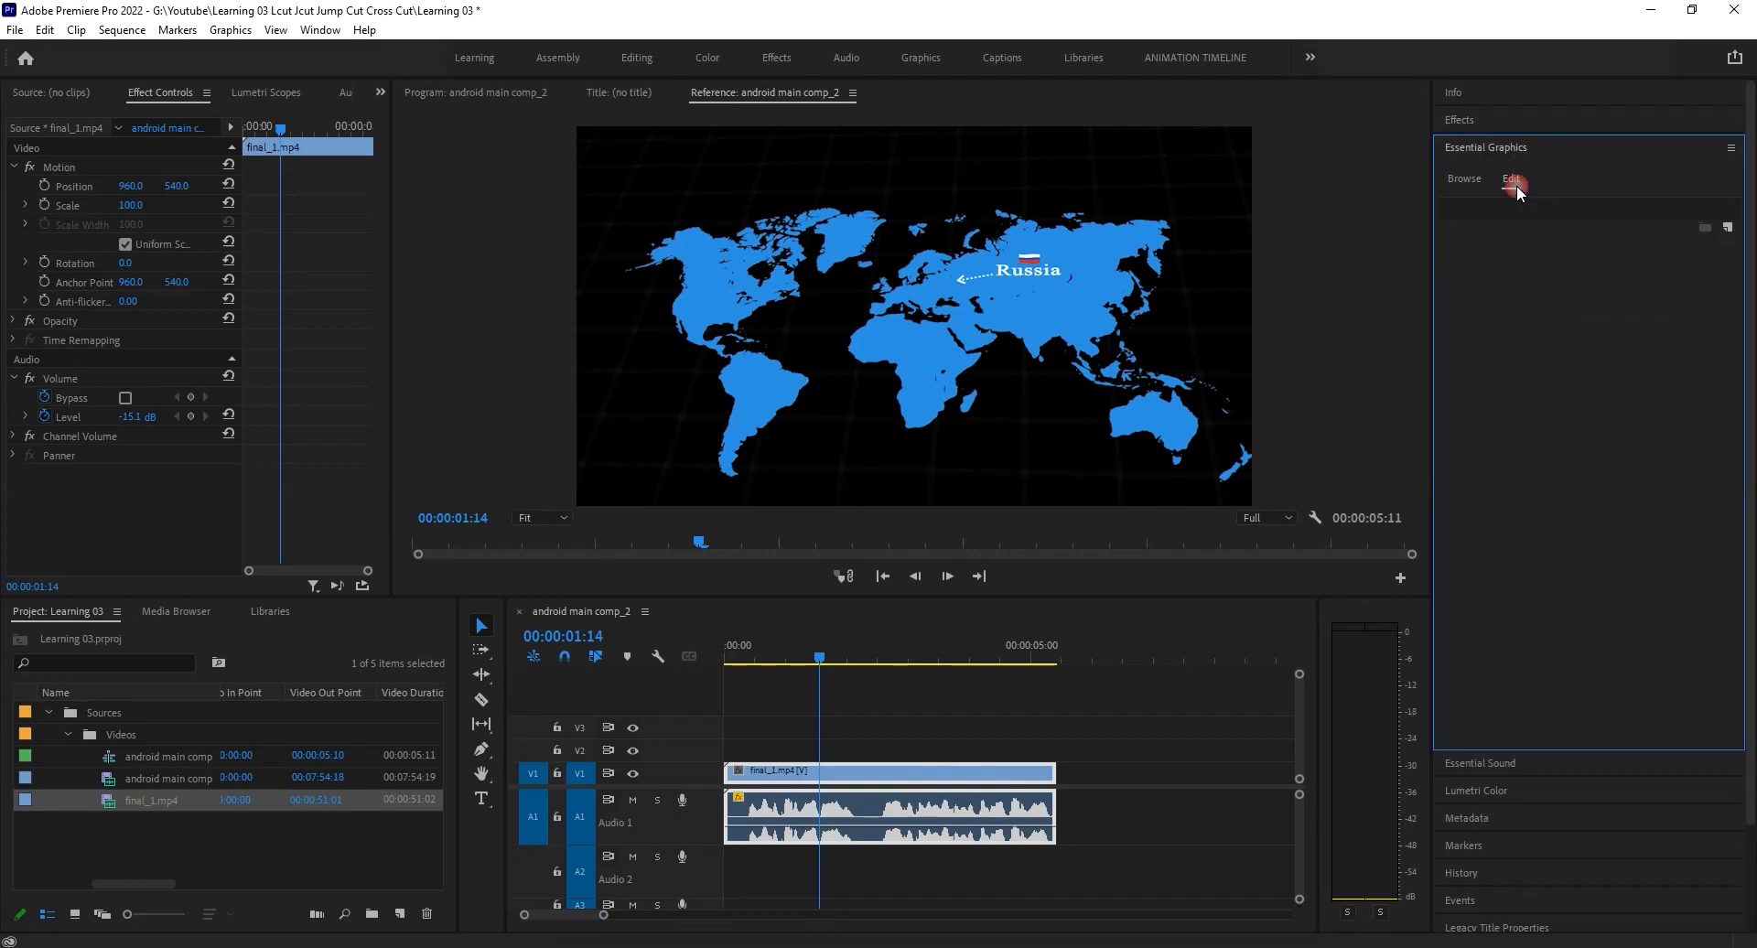
{"action": "left_click", "coordinate": [1728, 229]}
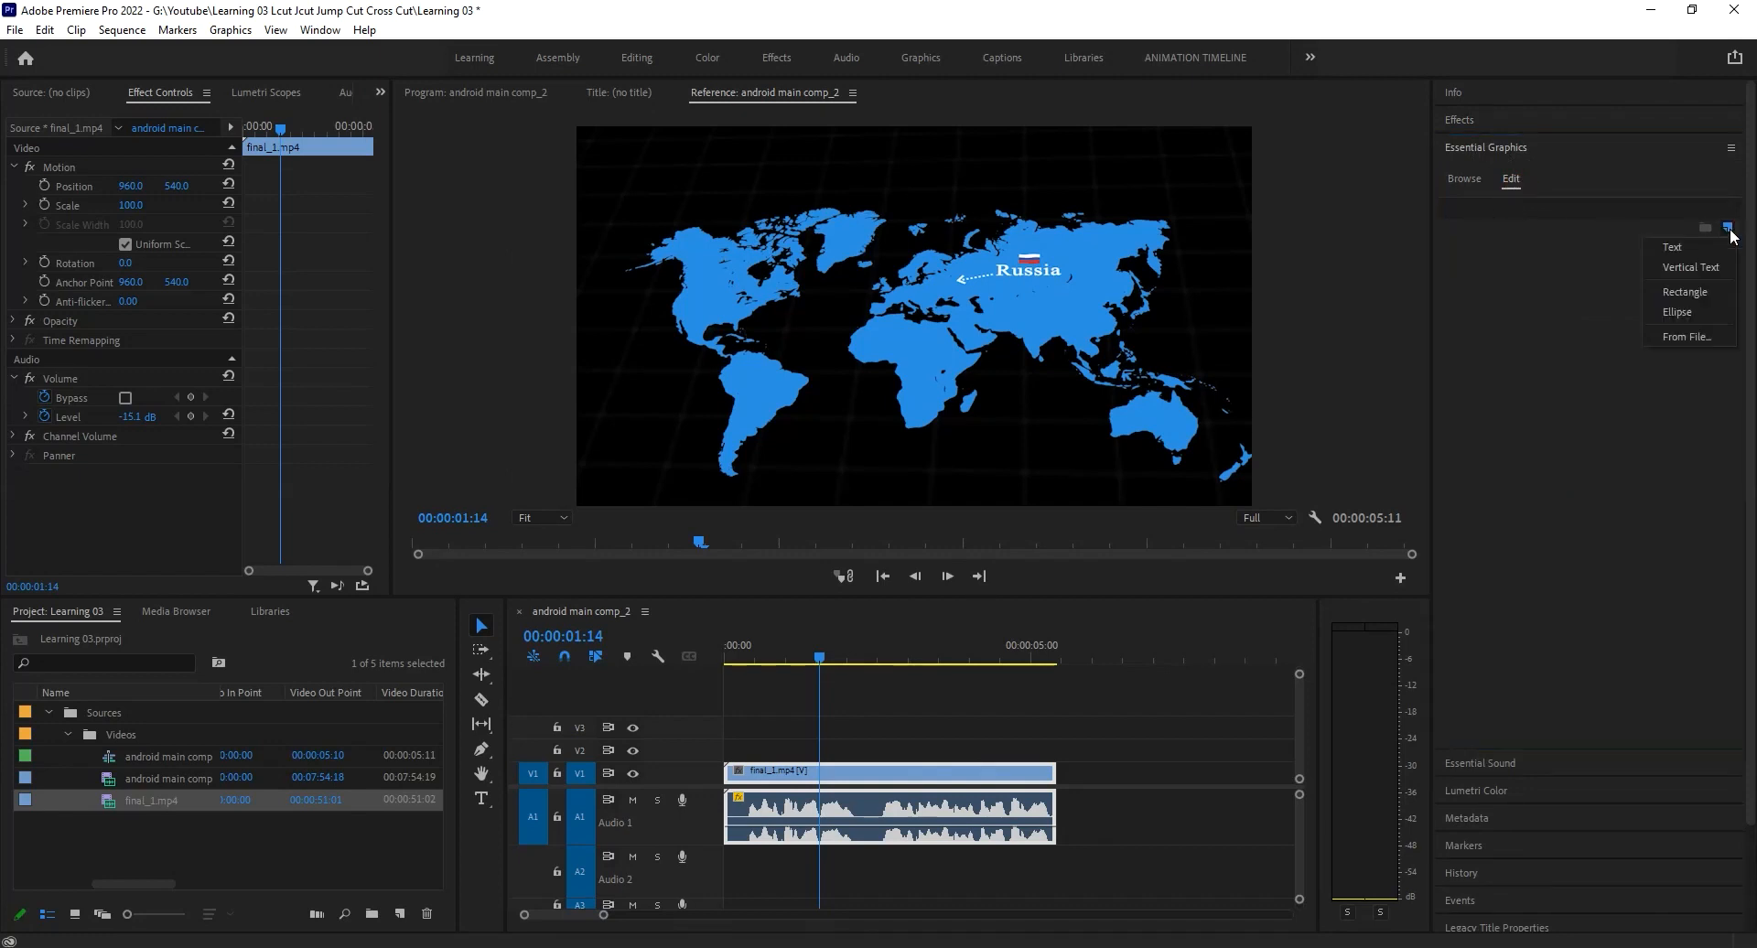
{"action": "left_click", "coordinate": [1684, 291]}
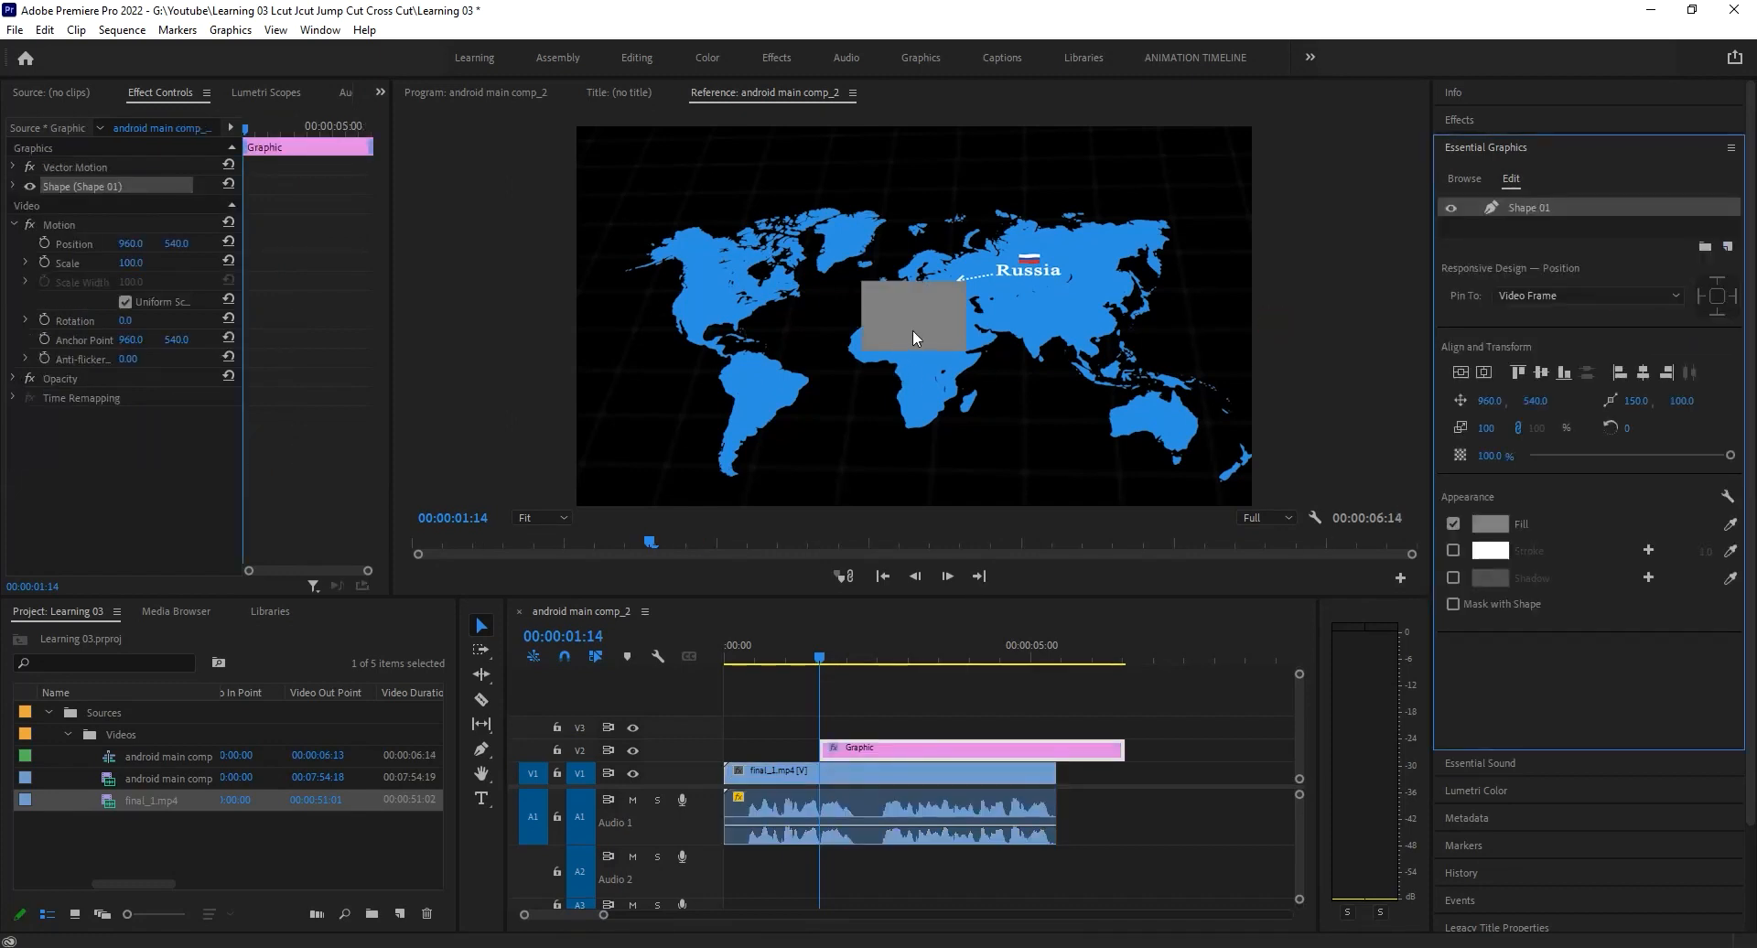
{"action": "key", "text": "ctrl+z"}
{"action": "left_click", "coordinate": [1728, 227]}
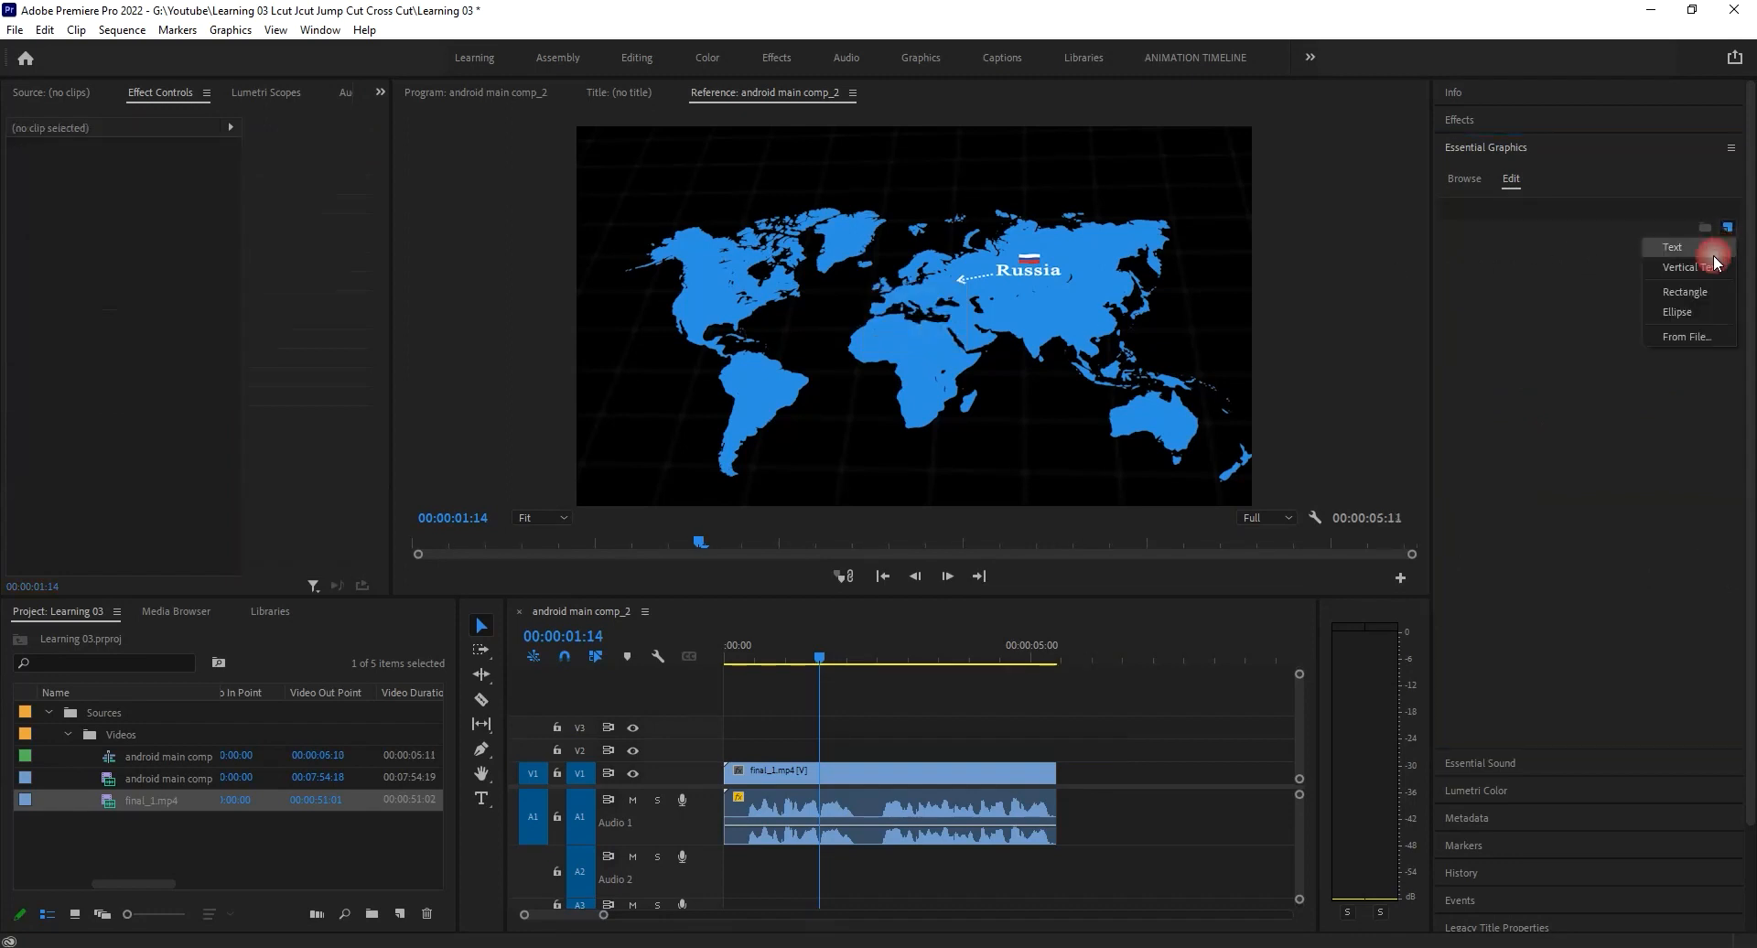
{"action": "left_click", "coordinate": [1712, 255]}
{"action": "left_click", "coordinate": [897, 318]}
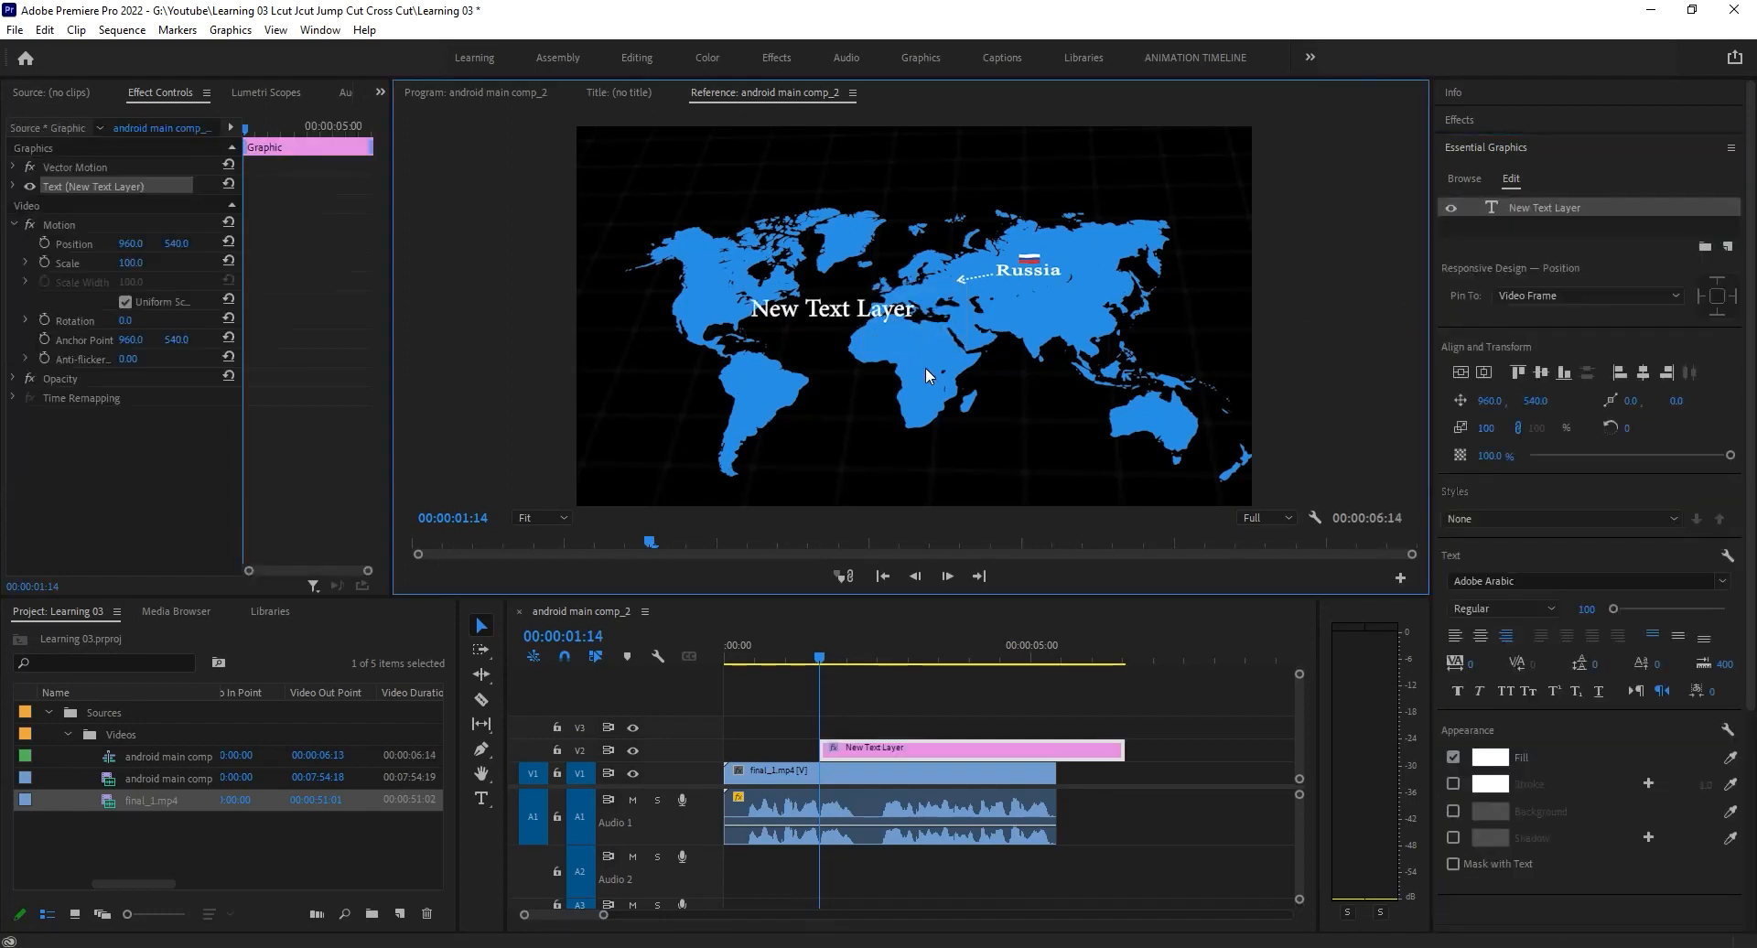
{"action": "key", "text": "ctrl+z"}
Step: Add a default horizontal text layer at 00:00:01:14 and set its position to 595.0, 942.0
{"action": "left_click", "coordinate": [1728, 227]}
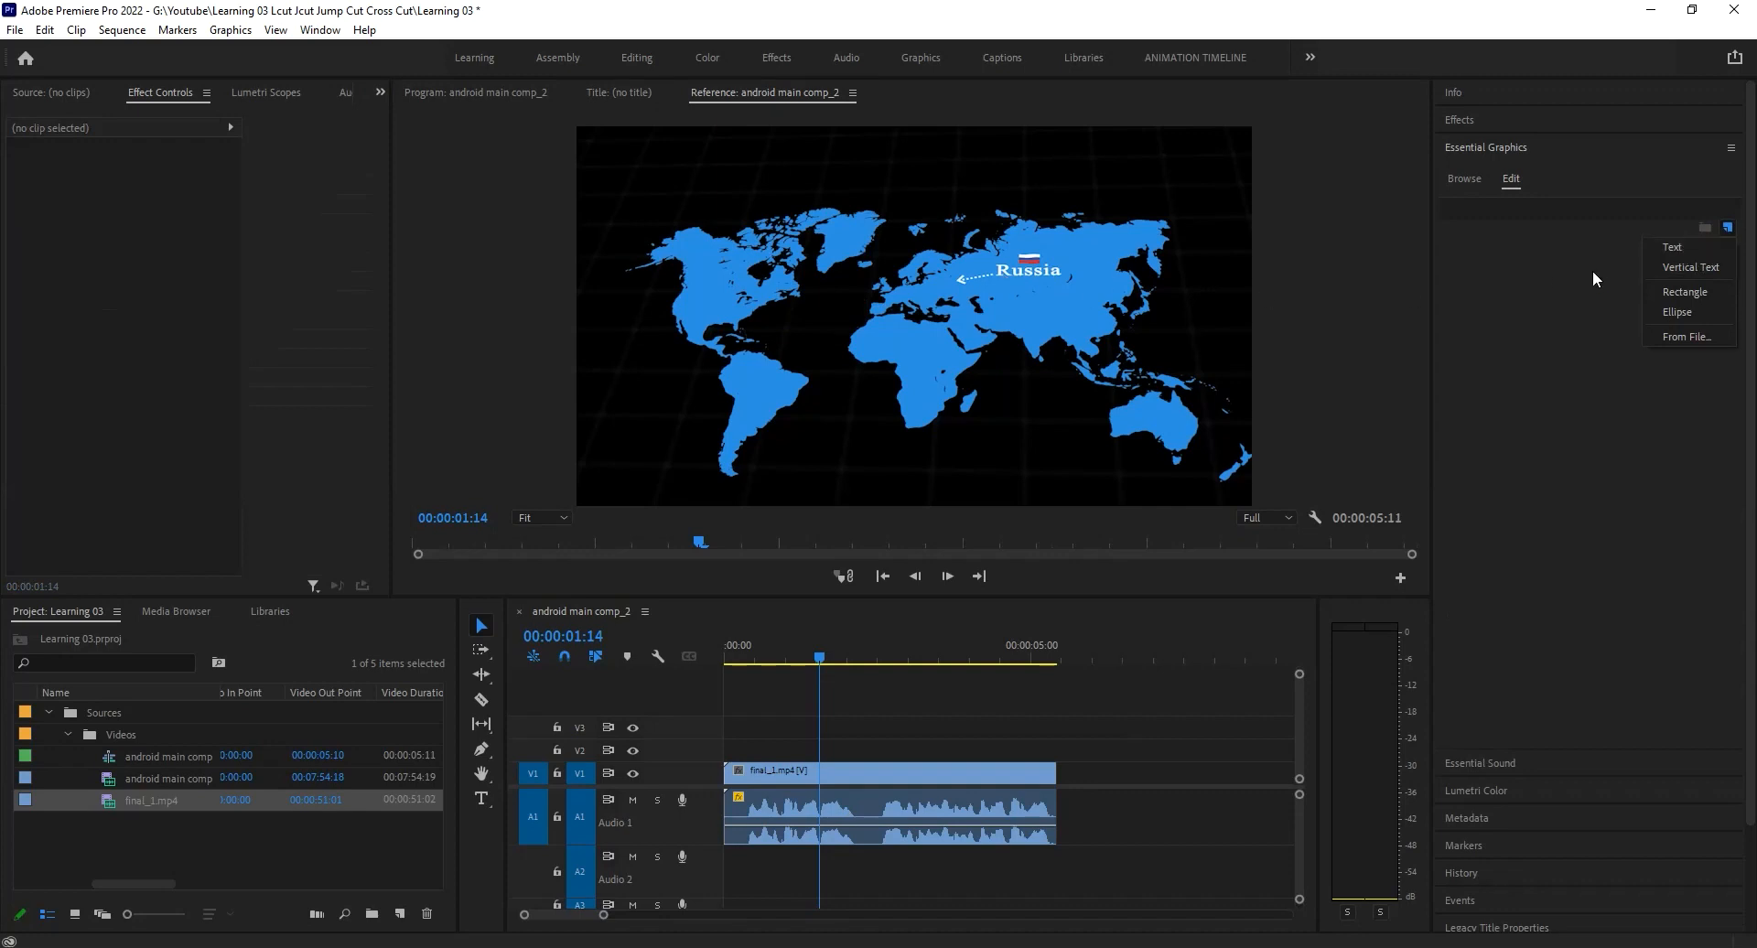
{"action": "left_click", "coordinate": [1645, 252]}
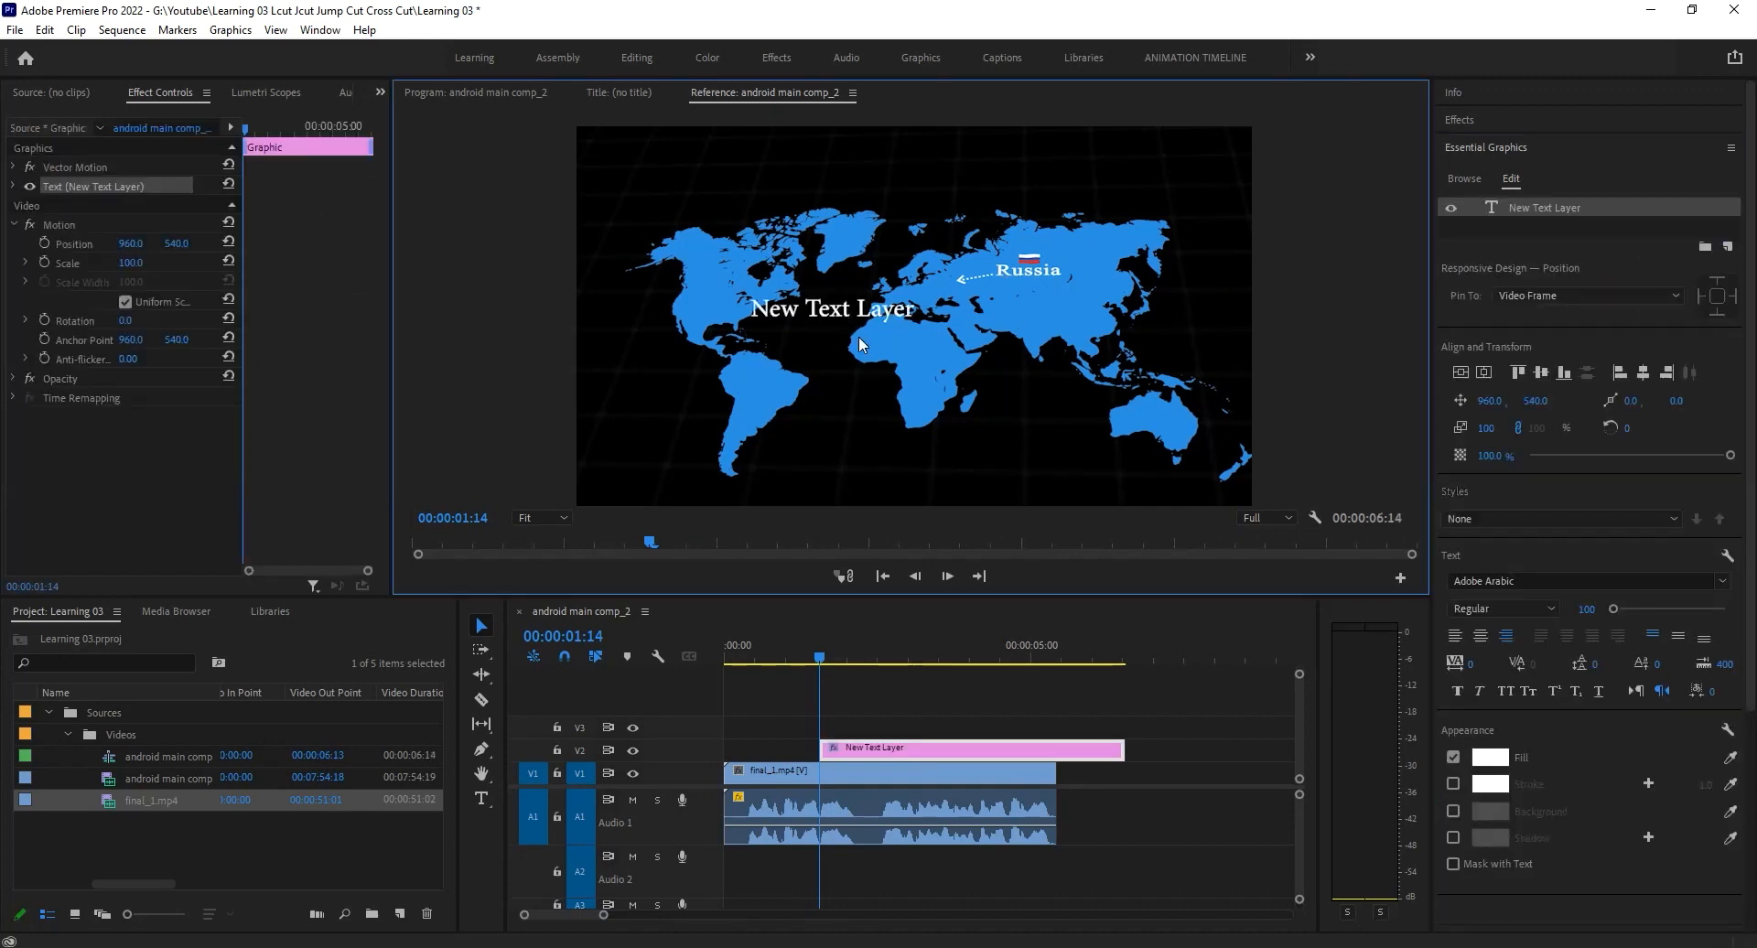
{"action": "left_click", "coordinate": [1532, 214]}
{"action": "left_click_drag", "start_coordinate": [1527, 402], "coordinate": [1756, 402]}
{"action": "mouse_move", "coordinate": [1490, 402]}
{"action": "left_mouse_down"}
{"action": "mouse_move", "coordinate": [1121, 402]}
{"action": "mouse_move", "coordinate": [1518, 400]}
{"action": "mouse_move", "coordinate": [1488, 401]}
{"action": "left_mouse_up"}
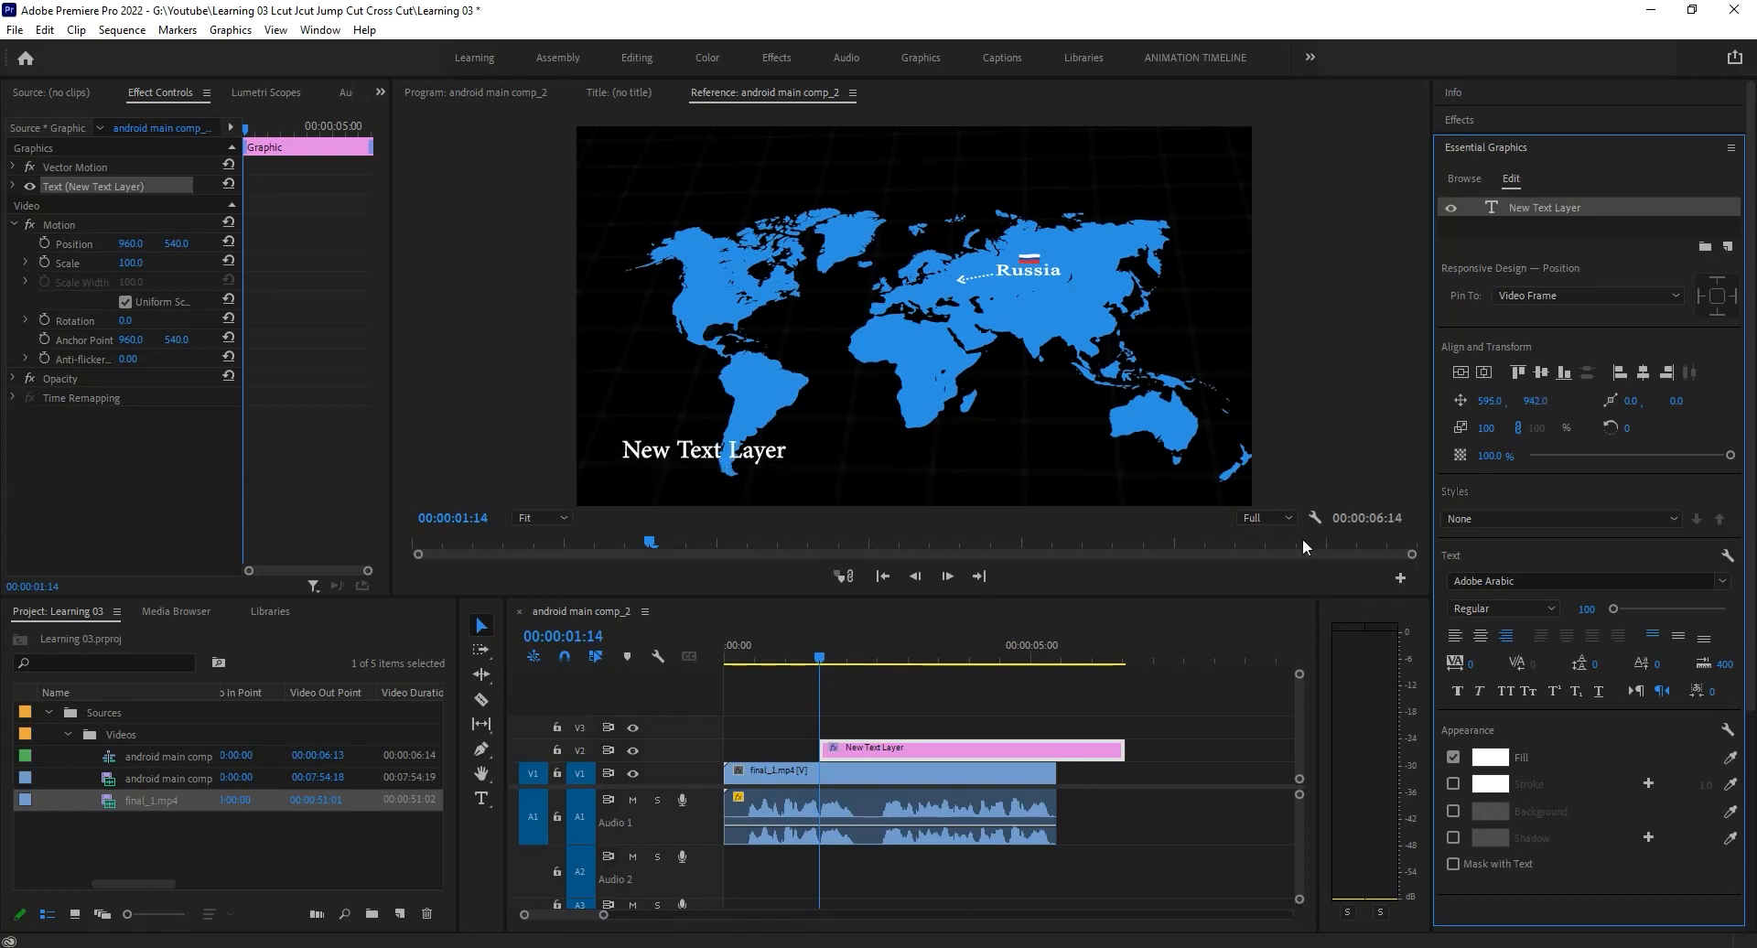
{"action": "left_click", "coordinate": [1399, 578]}
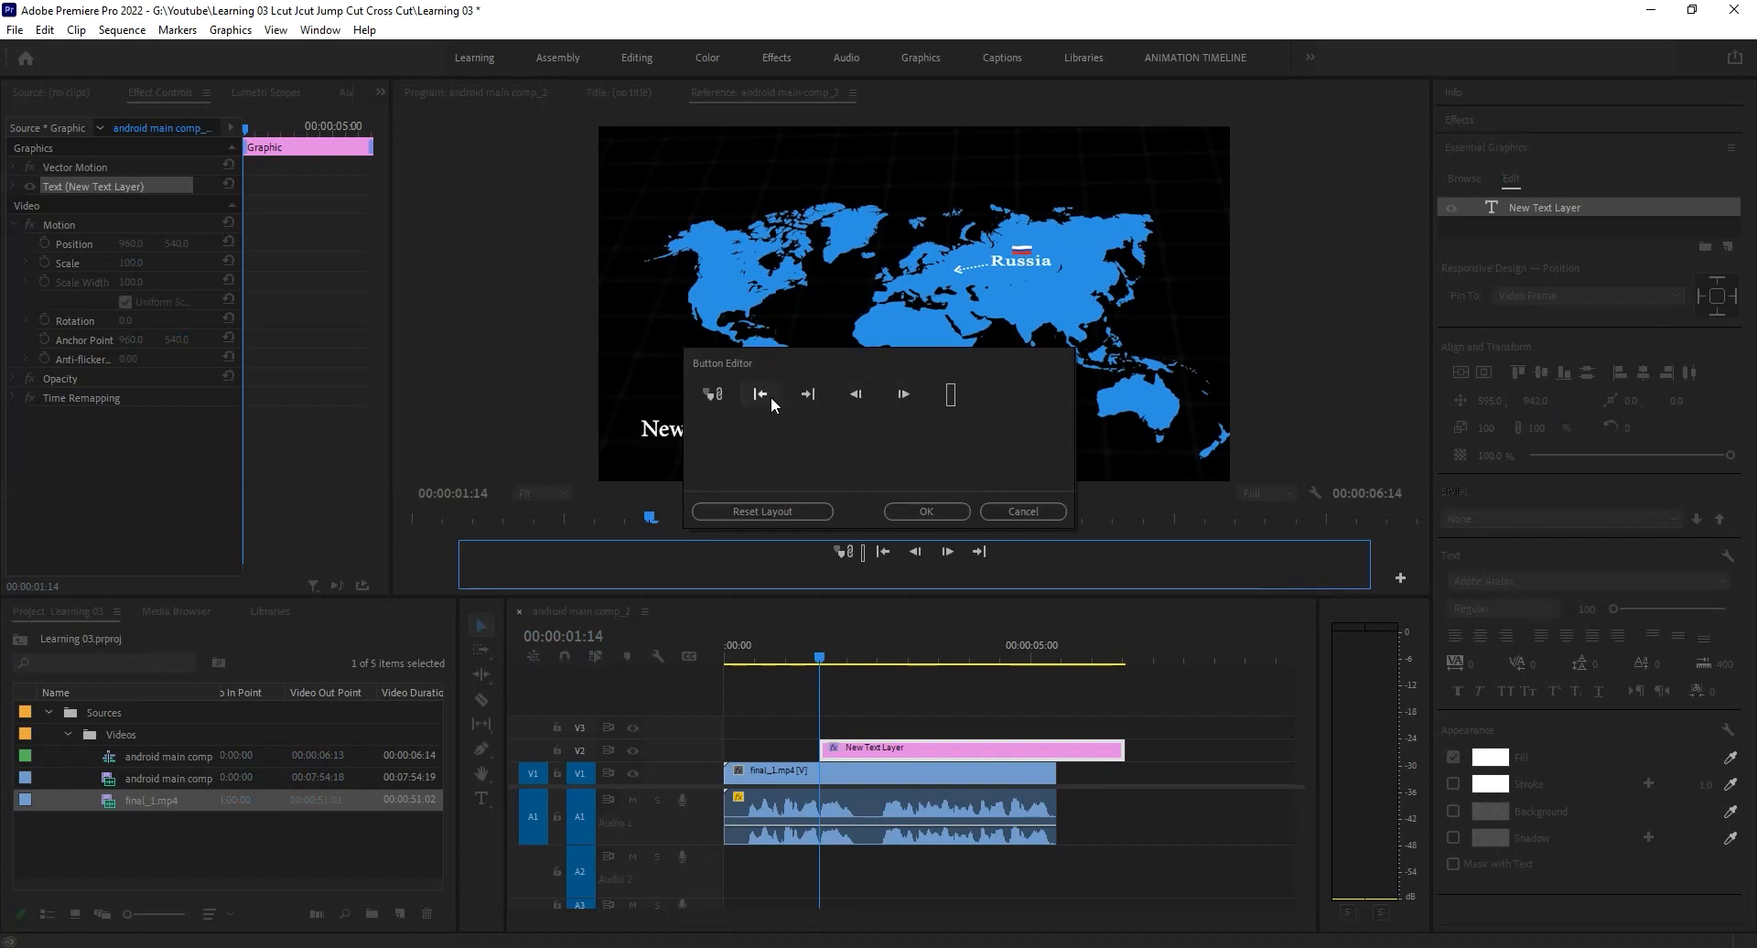
{"action": "left_click", "coordinate": [1023, 511]}
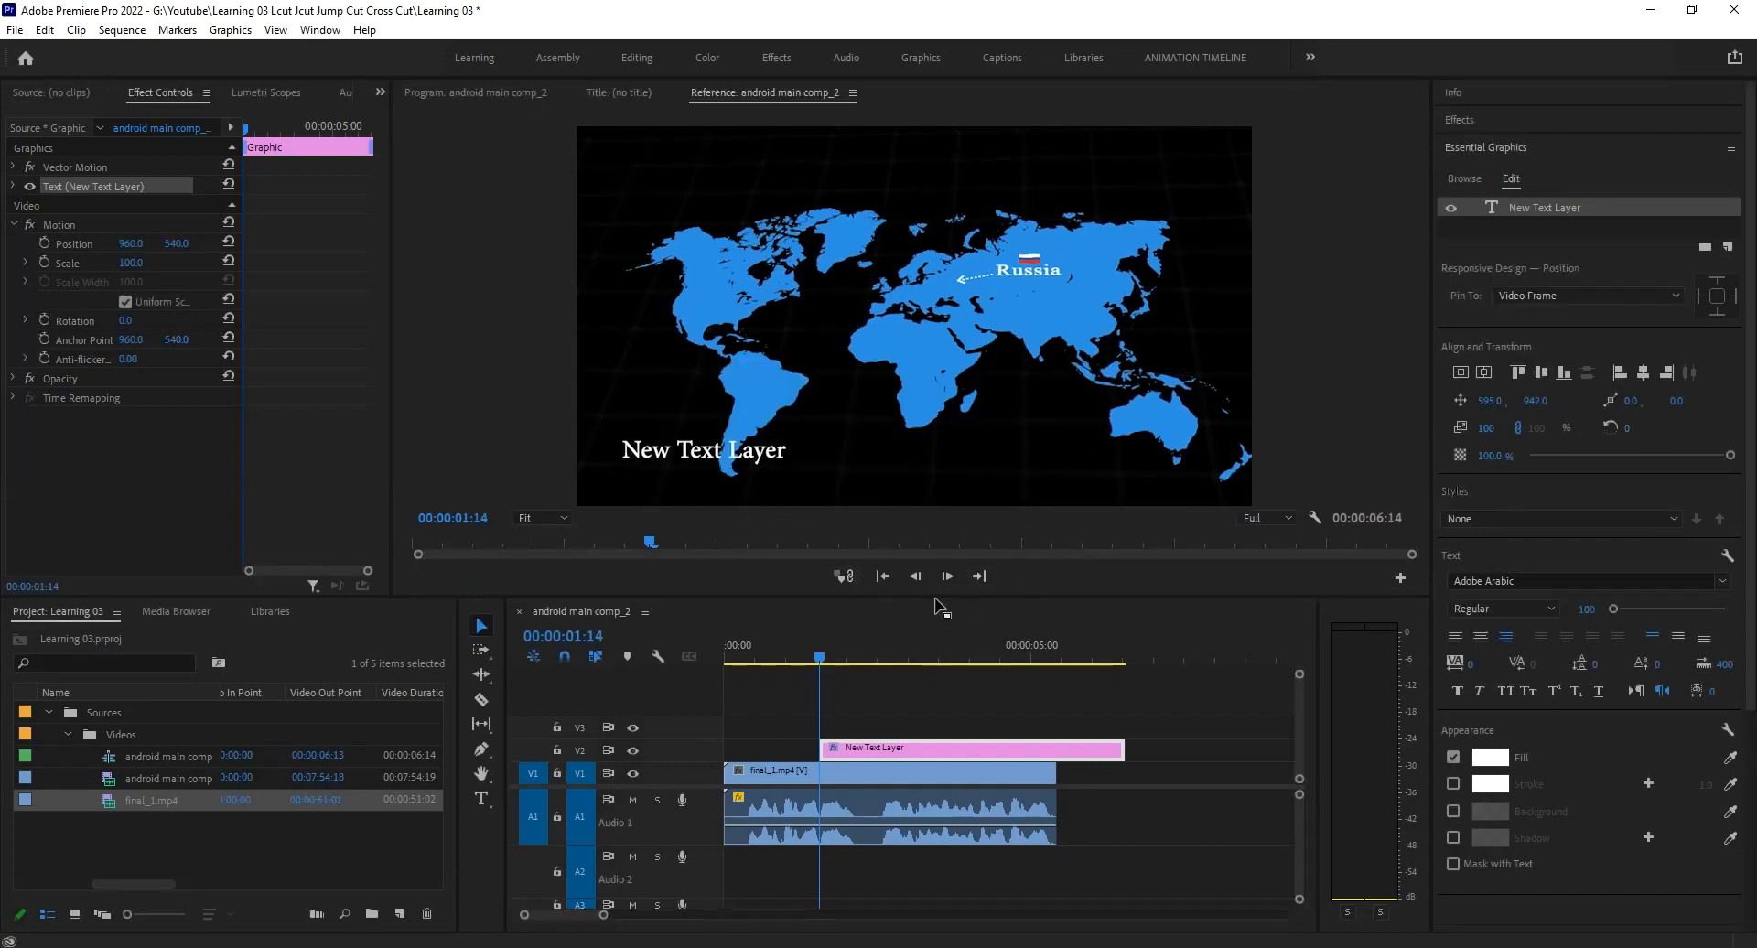
{"action": "left_click", "coordinate": [712, 455]}
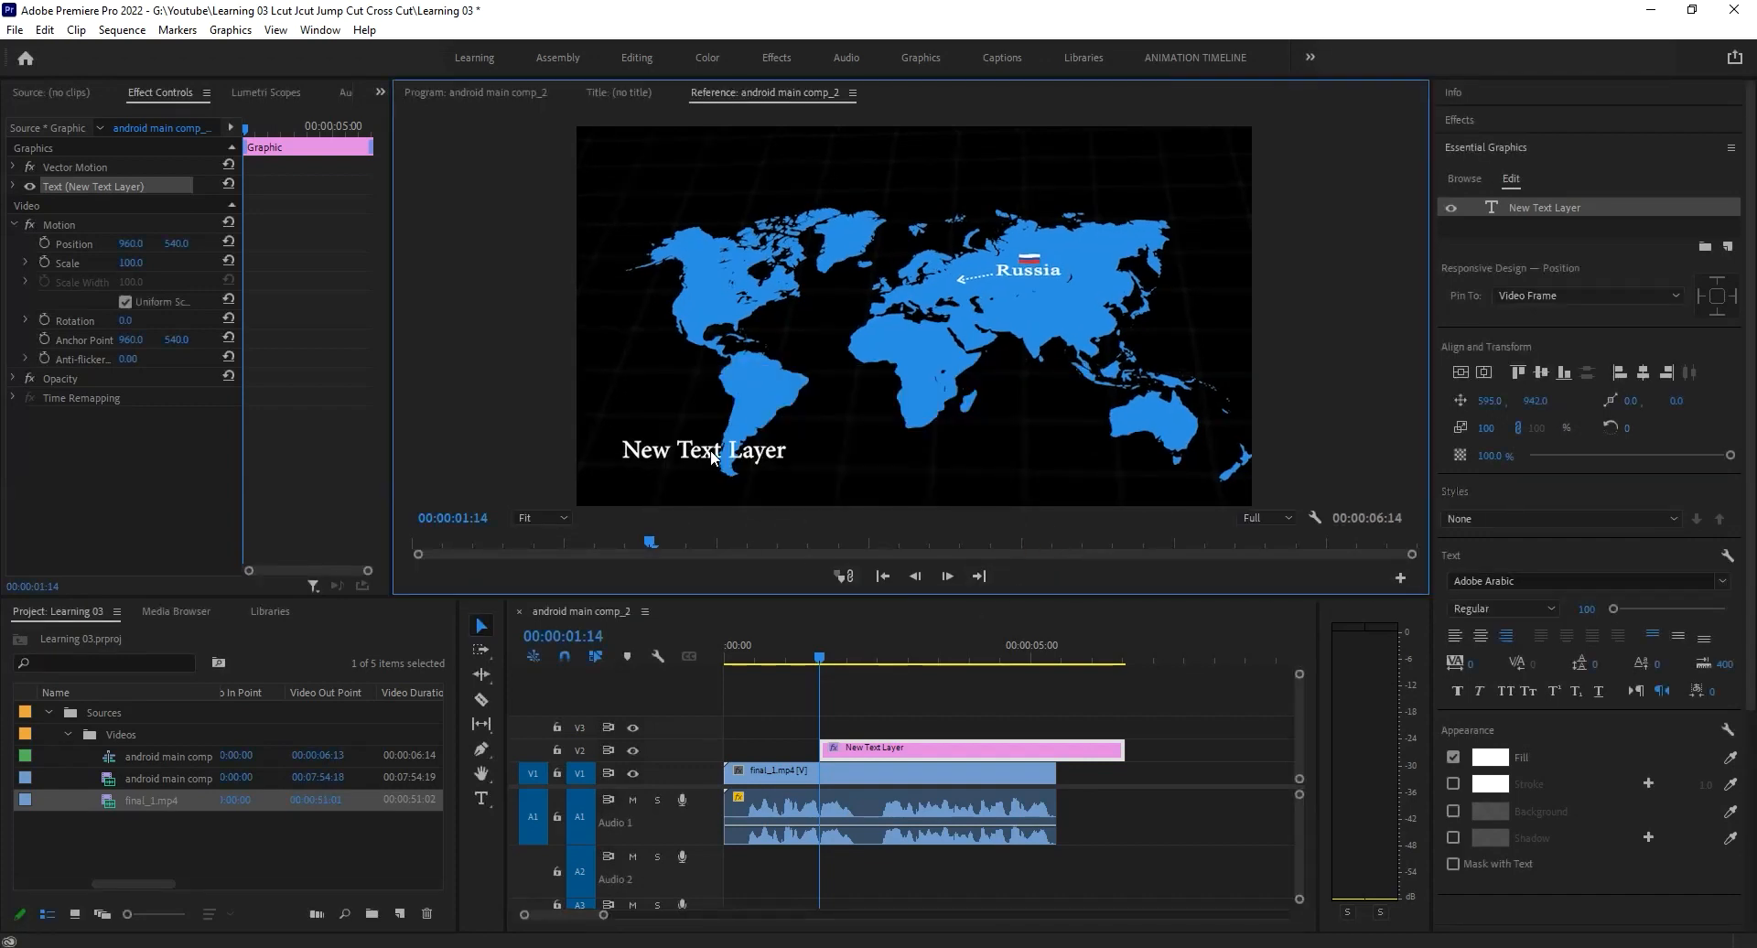
{"action": "left_click", "coordinate": [1398, 577]}
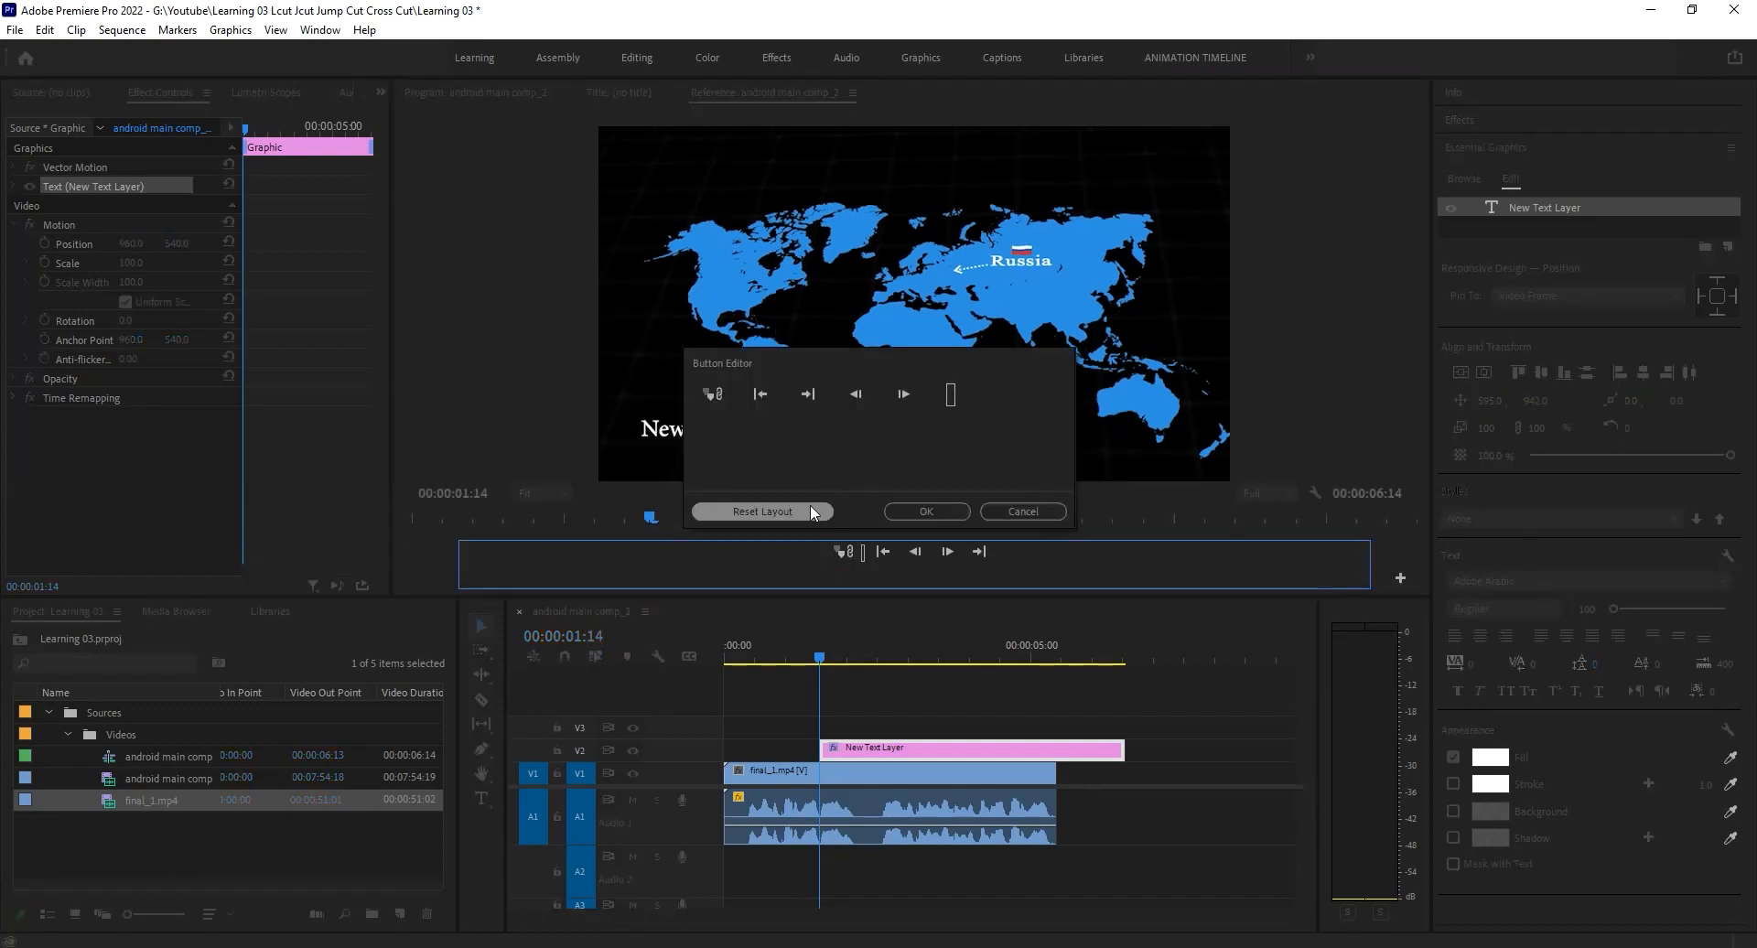
{"action": "left_click", "coordinate": [993, 512]}
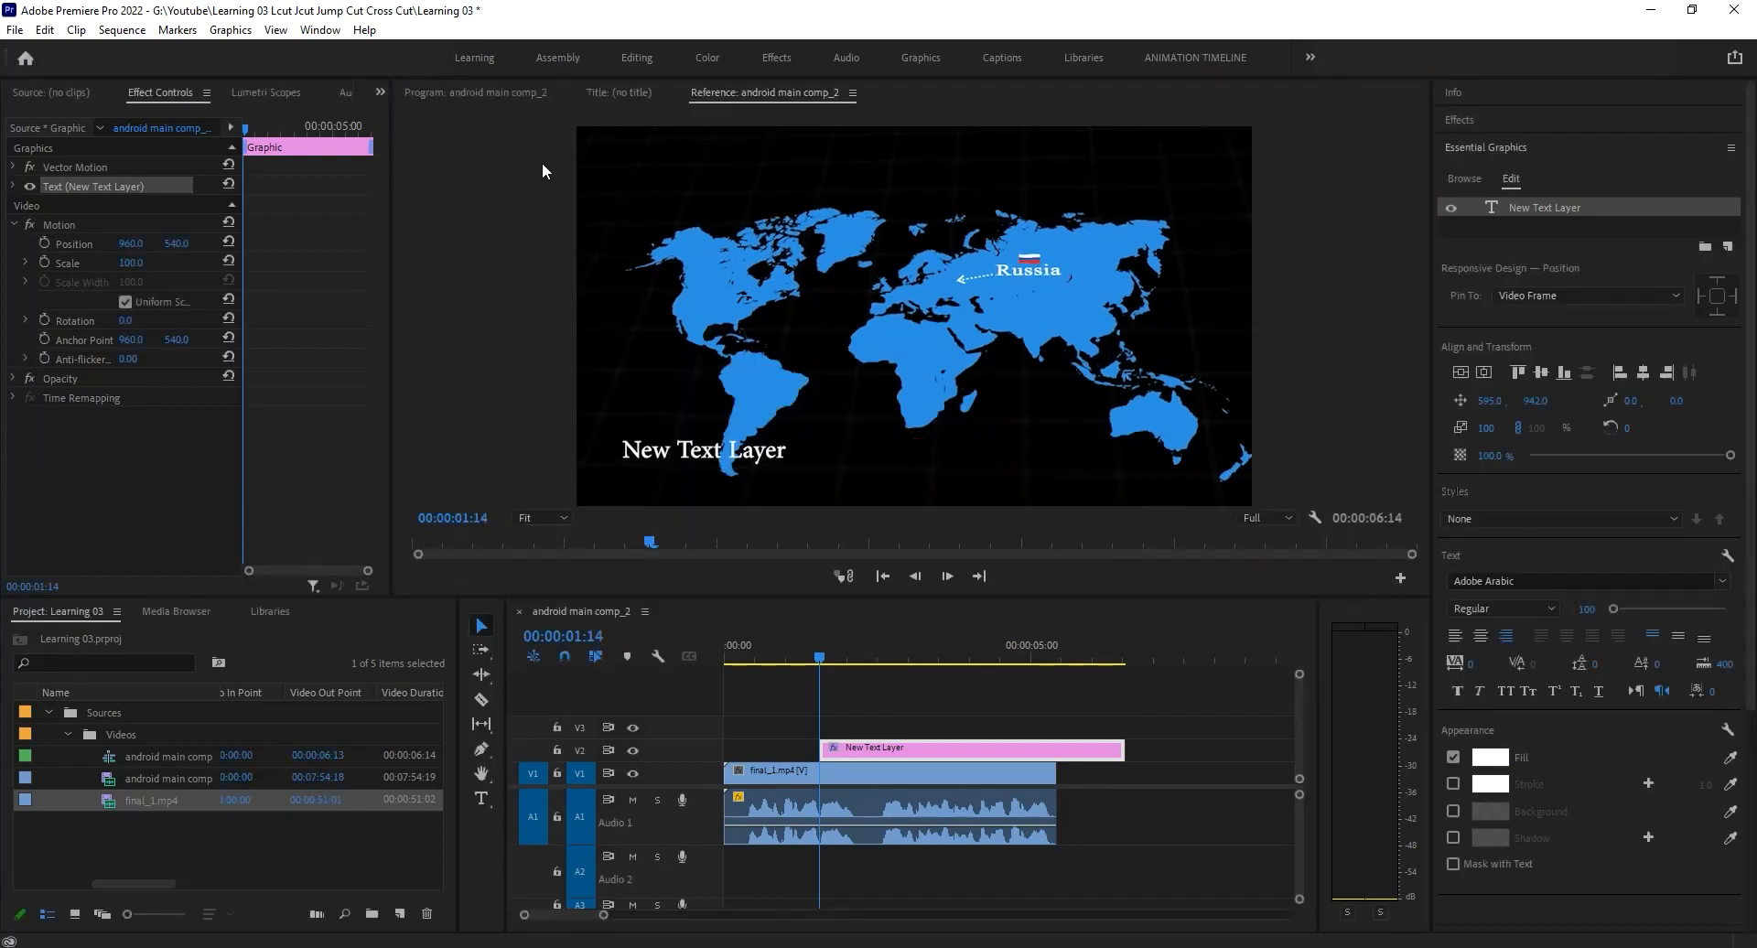
Step: Switch to the Assembly workspace and narrow the Project panel
{"action": "left_click", "coordinate": [320, 29]}
{"action": "mouse_move", "coordinate": [393, 50]}
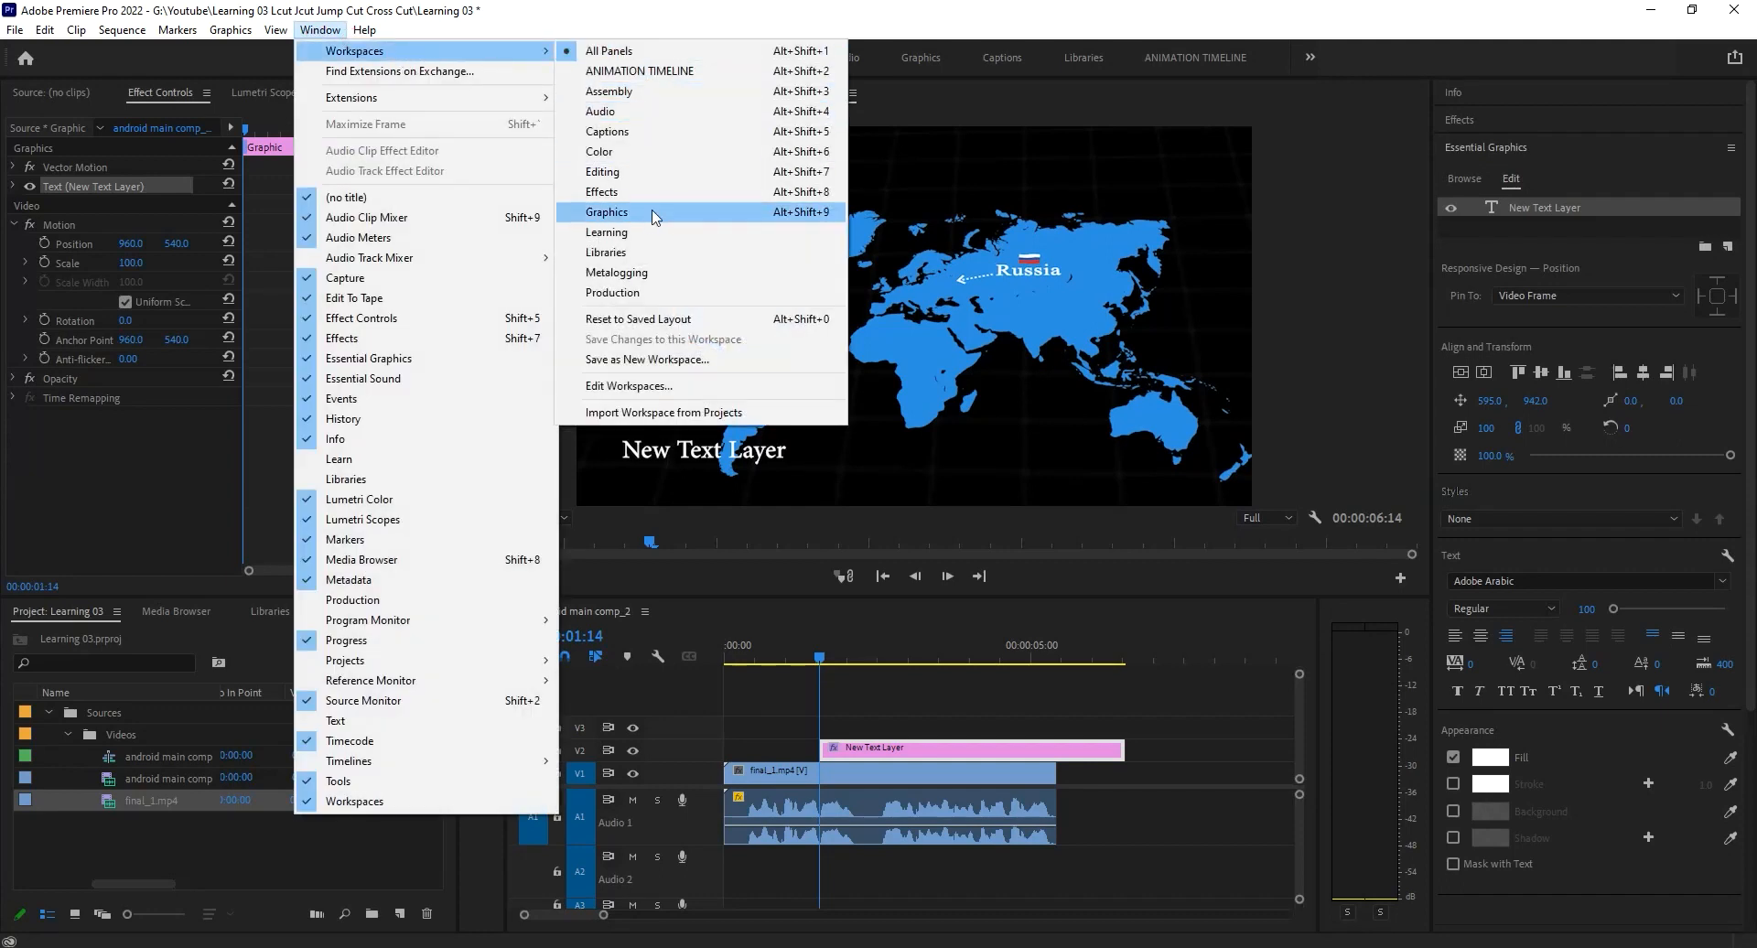
{"action": "left_click", "coordinate": [641, 94]}
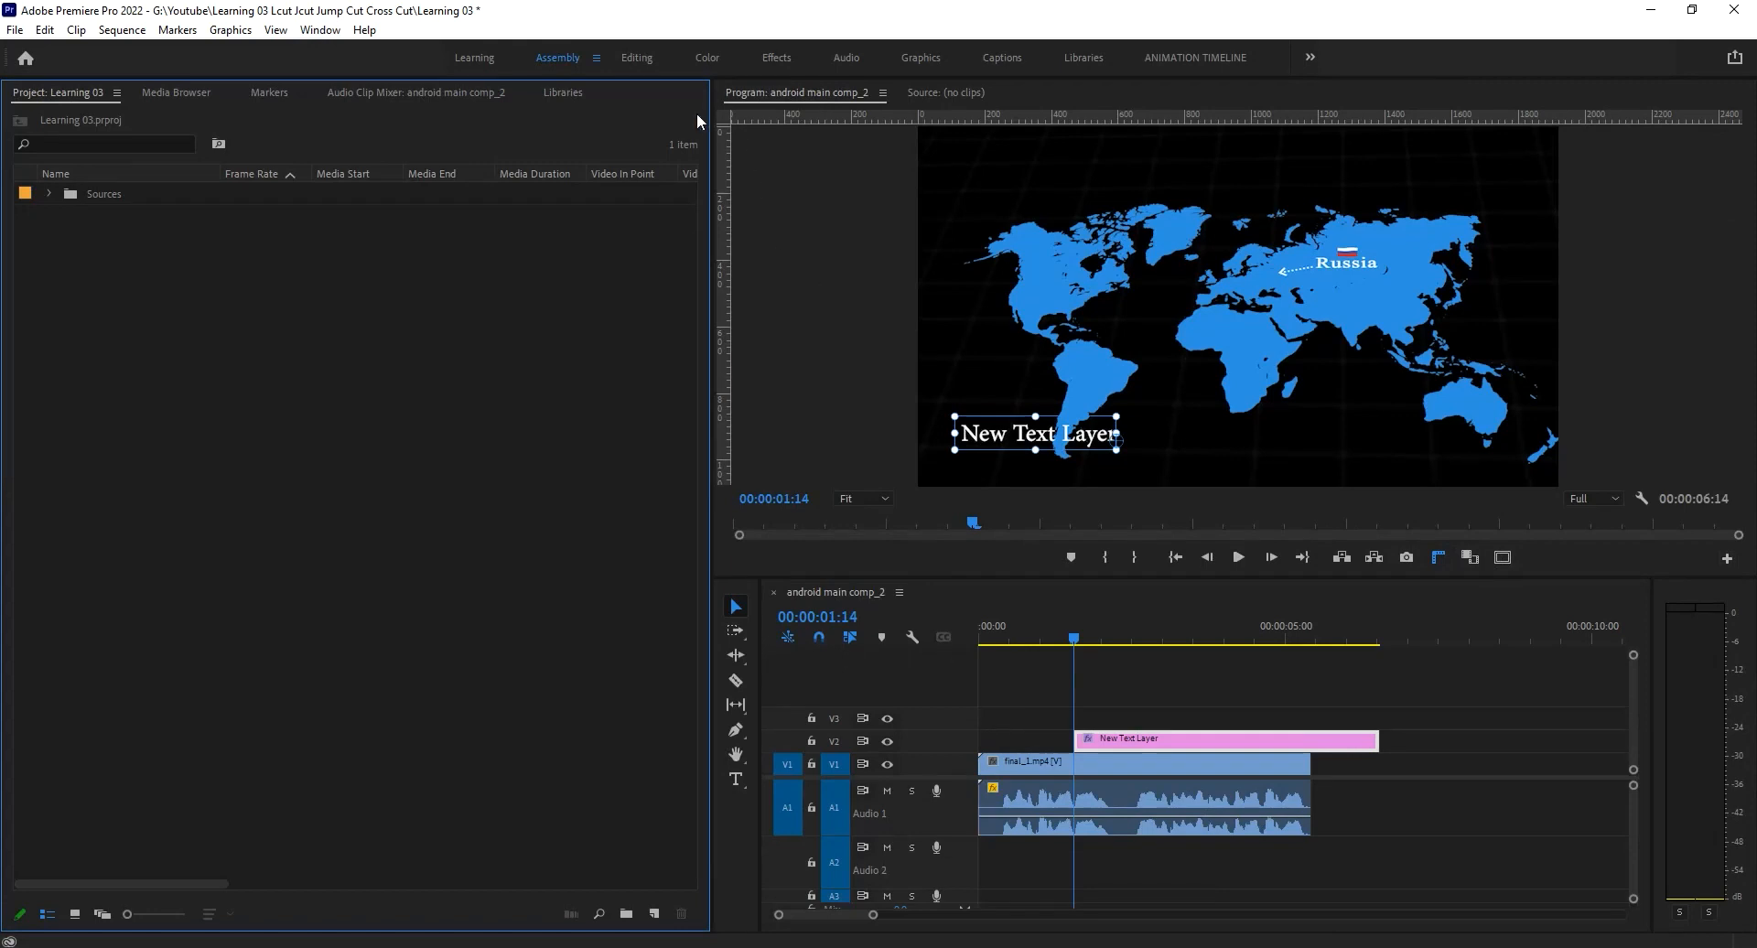
{"action": "left_click_drag", "start_coordinate": [710, 108], "coordinate": [212, 99]}
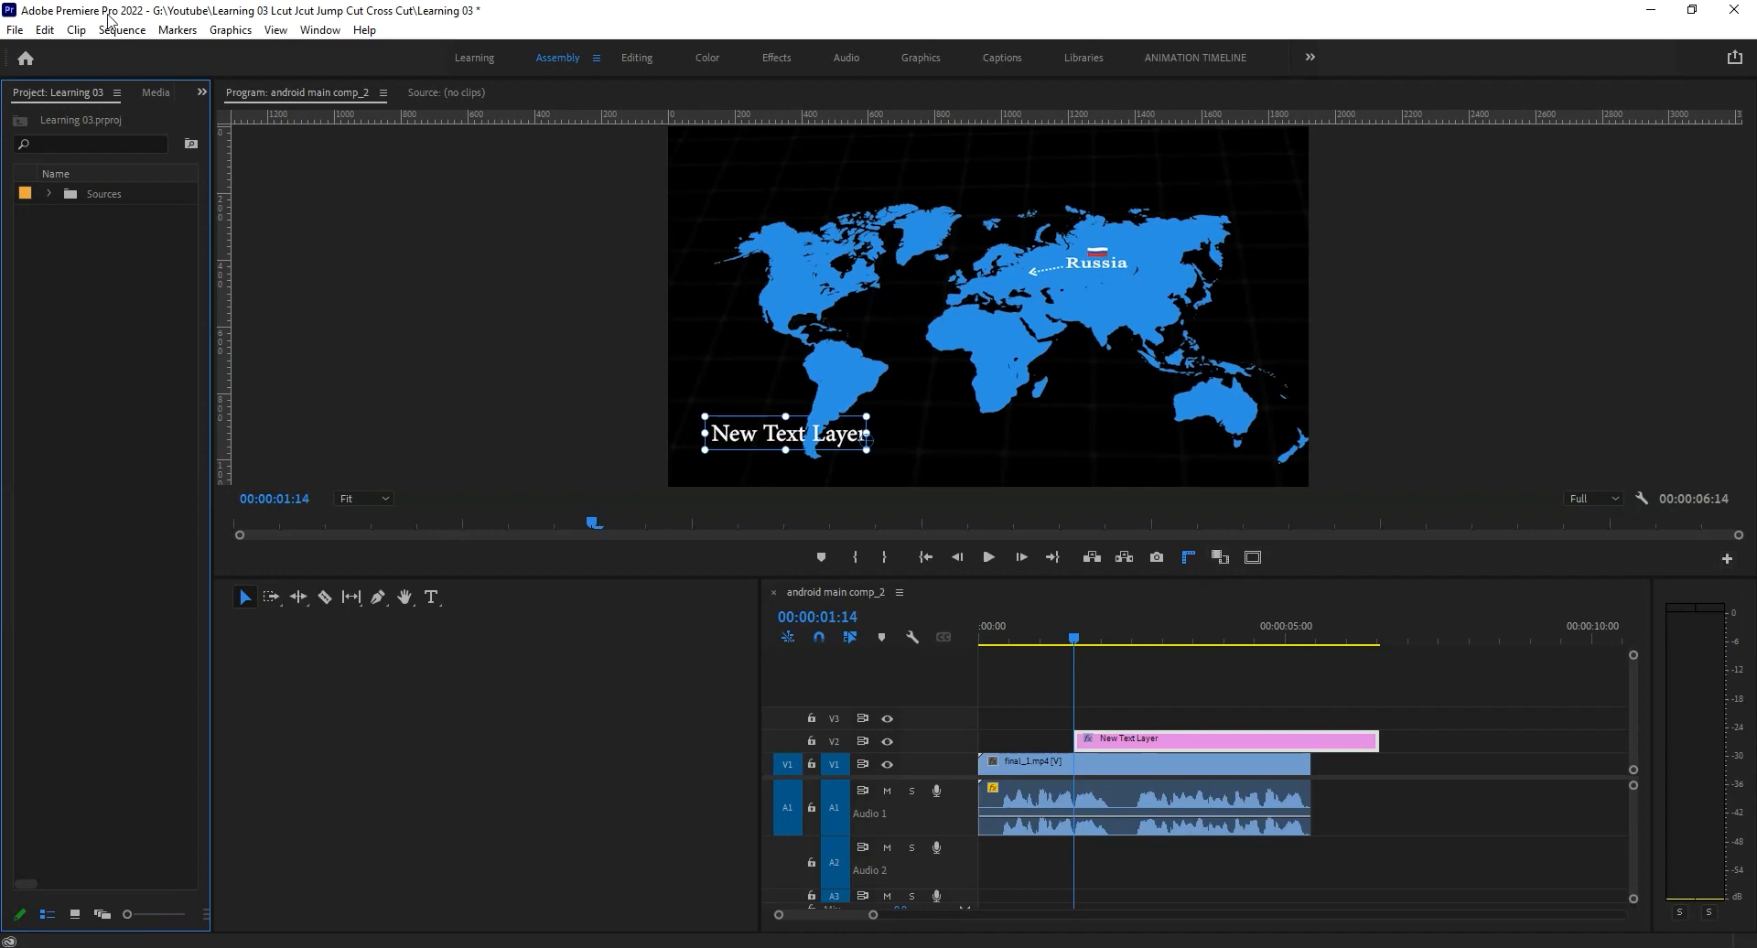
Step: Switch to the Editing workspace
{"action": "left_click", "coordinate": [320, 32]}
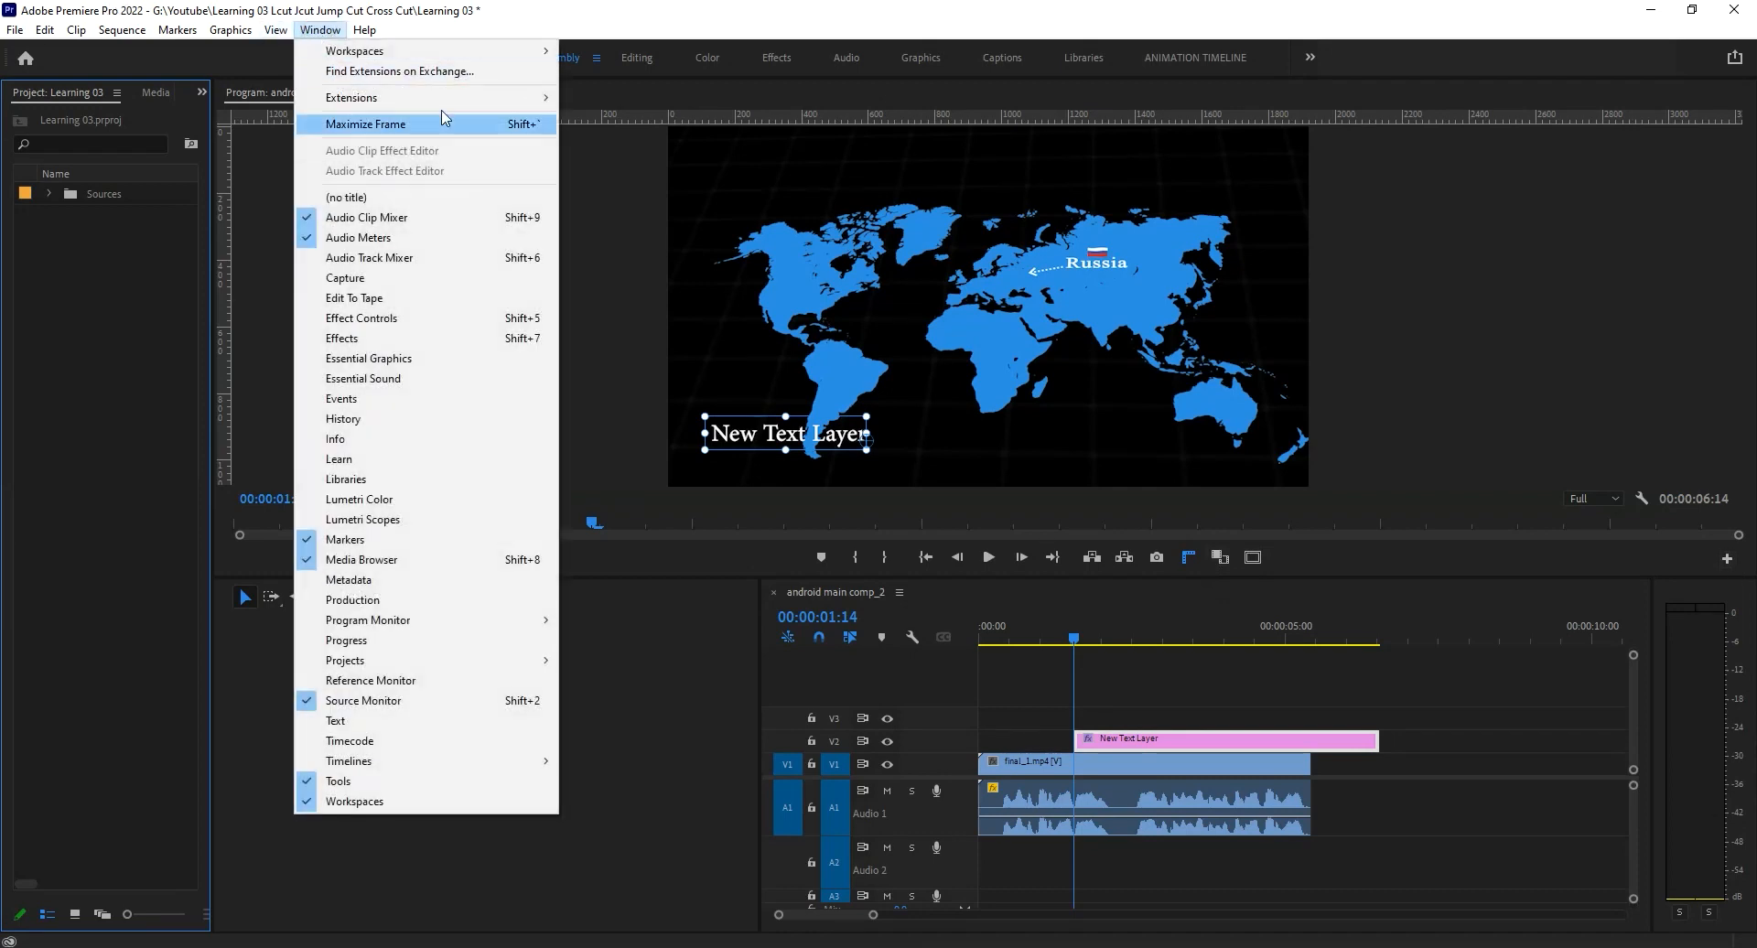
{"action": "mouse_move", "coordinate": [509, 53]}
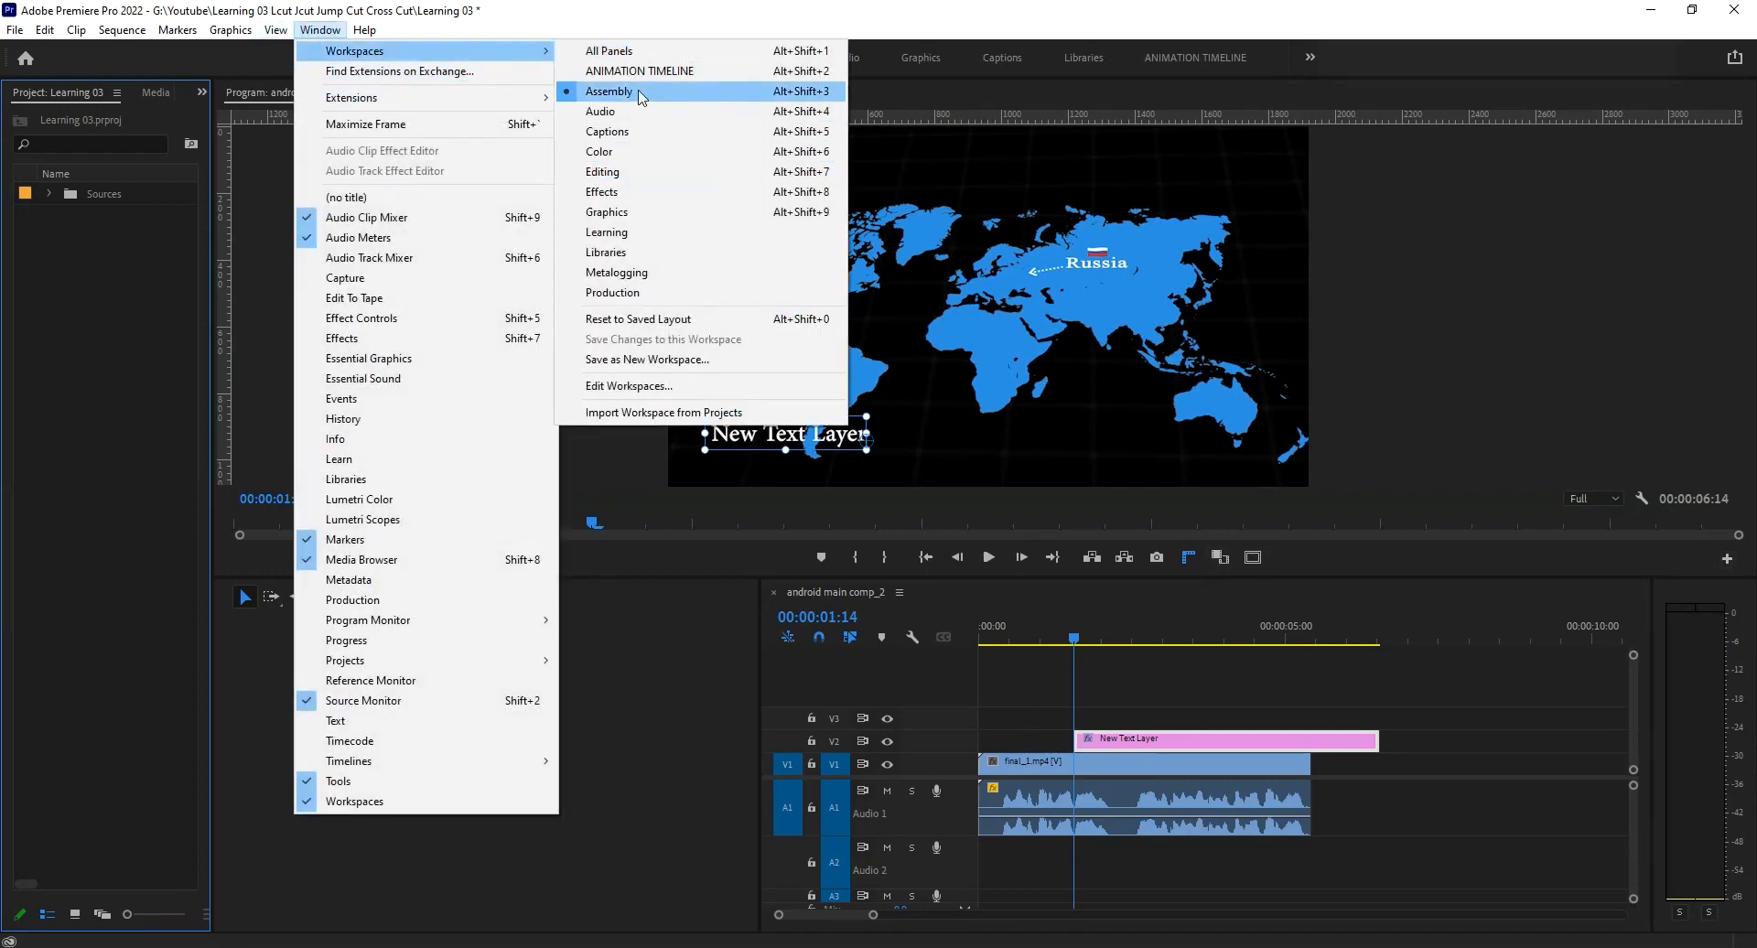
{"action": "left_click", "coordinate": [1424, 571]}
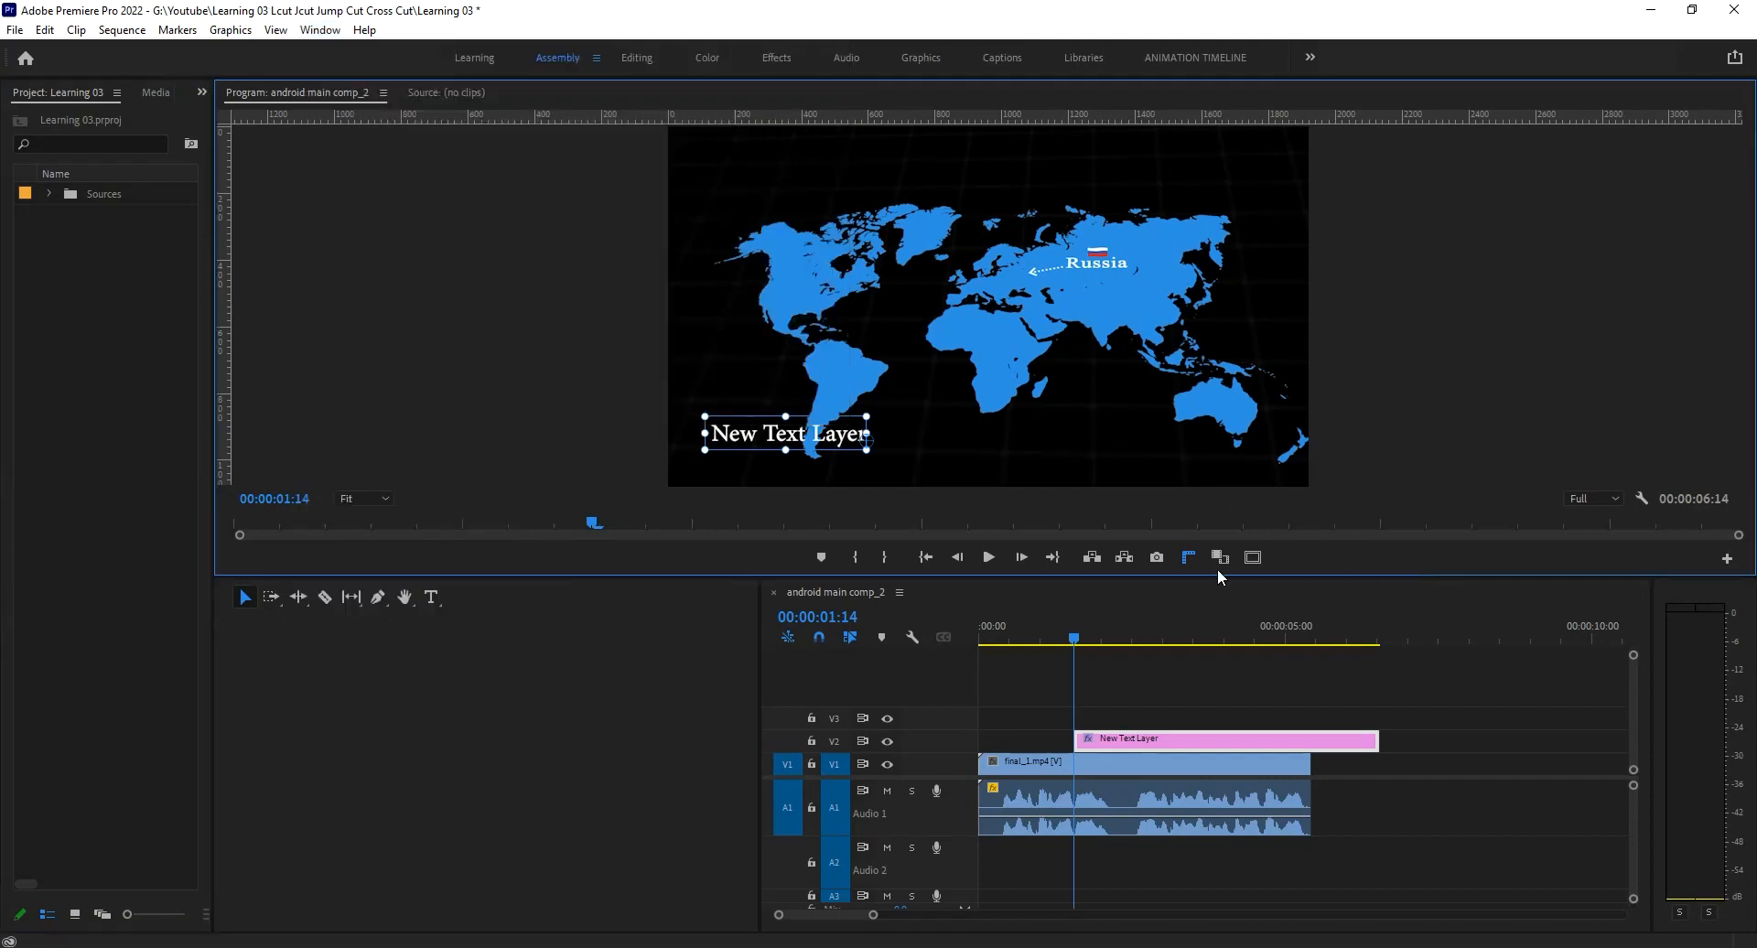
{"action": "left_click", "coordinate": [320, 29]}
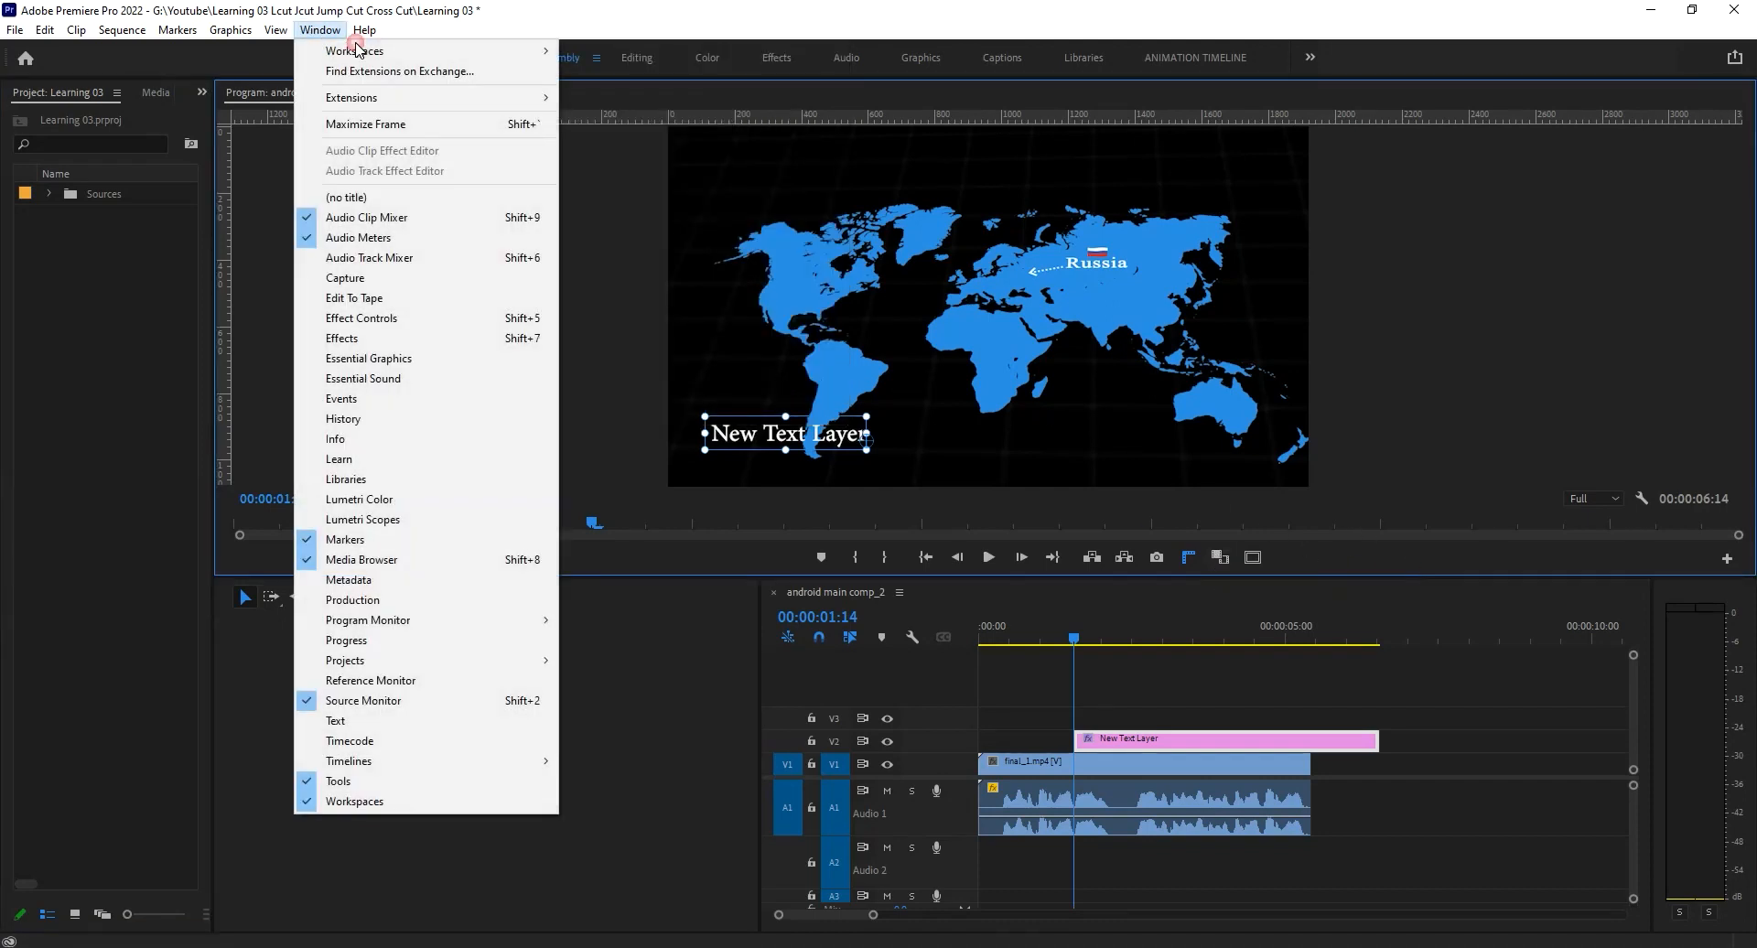
{"action": "mouse_move", "coordinate": [385, 50]}
{"action": "left_click", "coordinate": [633, 173]}
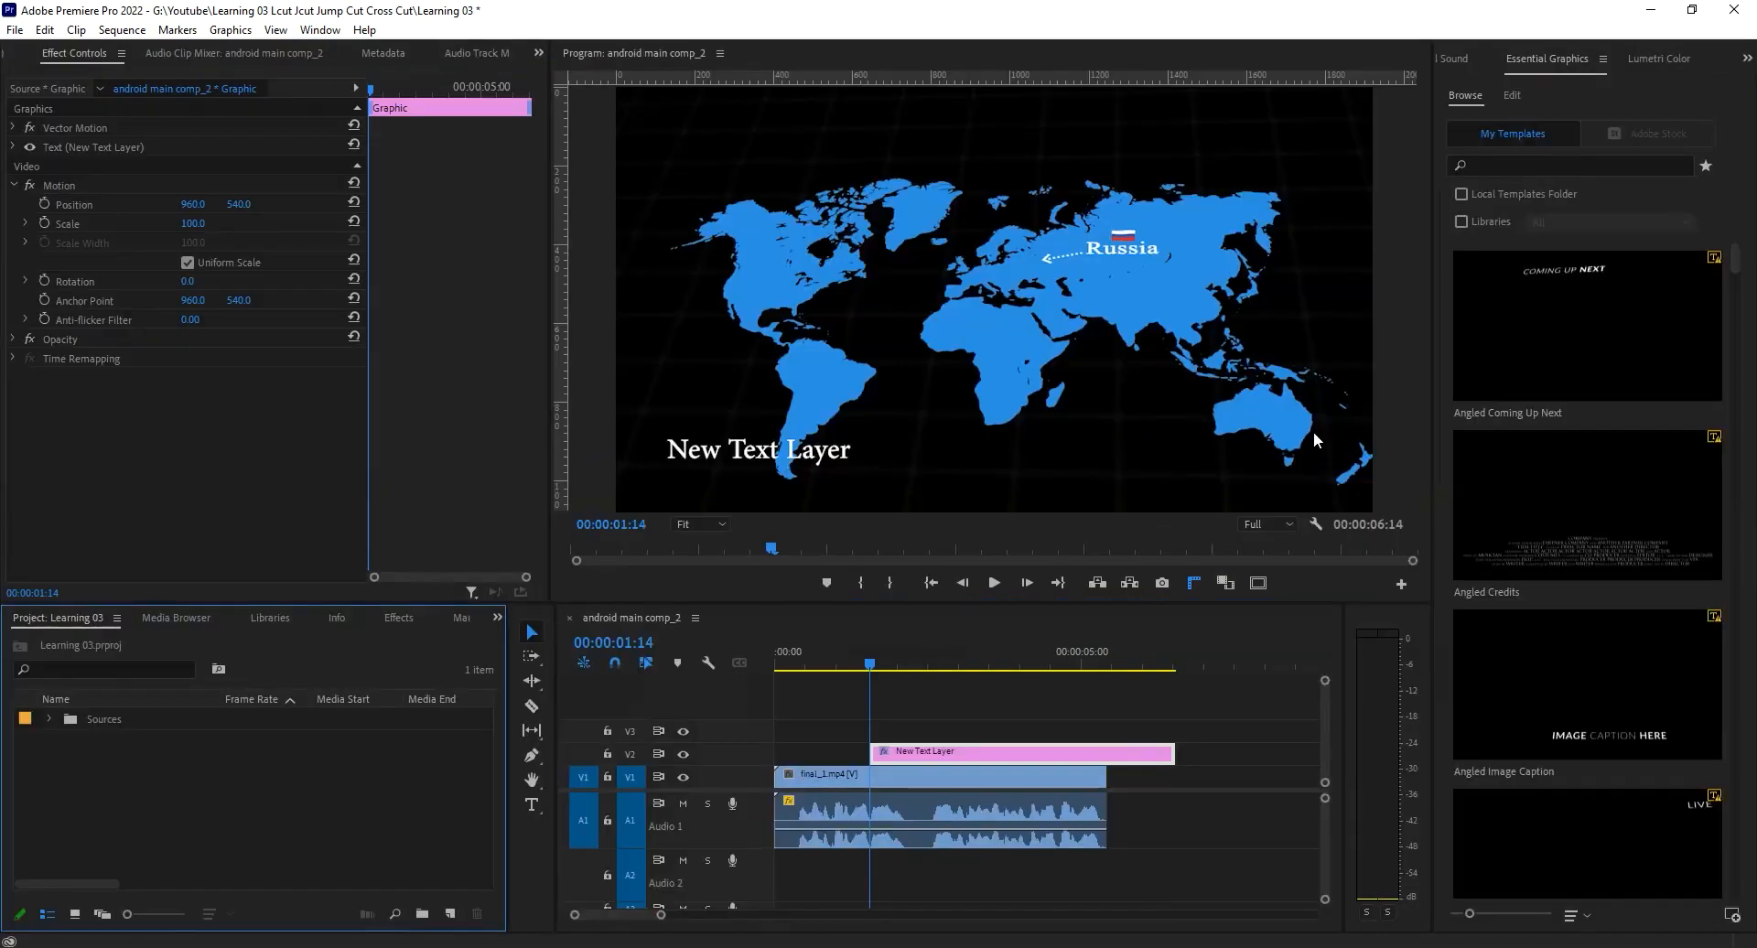
Step: Select all the text of the graphic for editing in the Program monitor and enable its Background in Essential Graphics
{"action": "left_click", "coordinate": [1513, 102]}
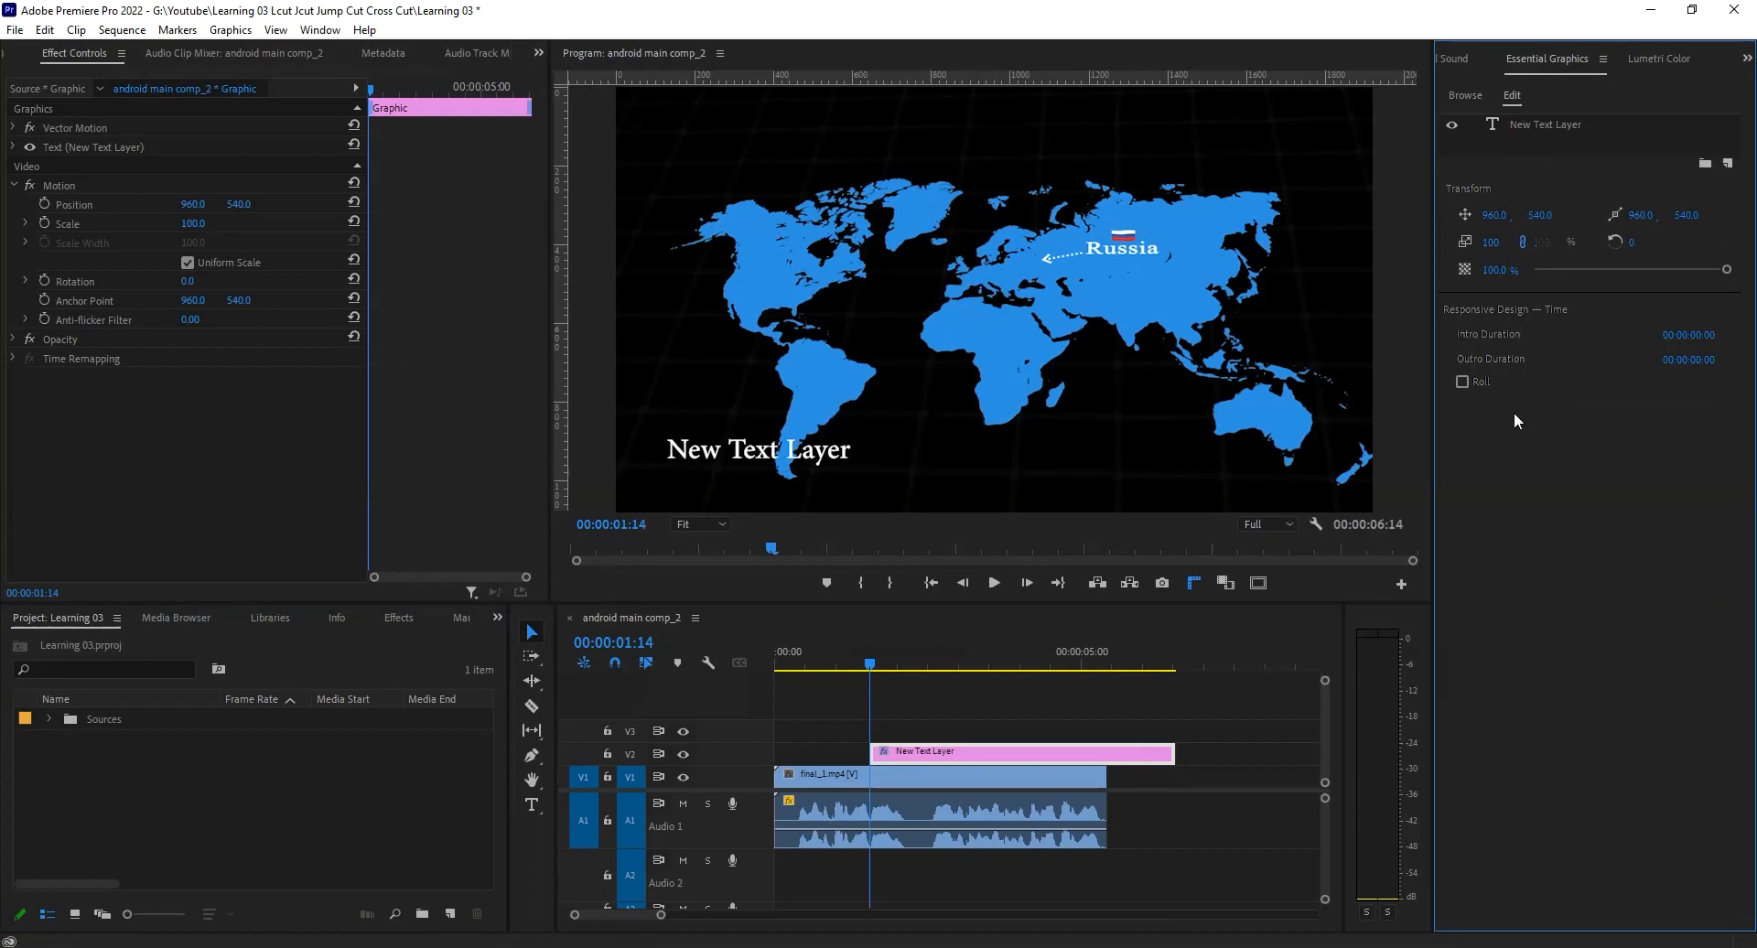
{"action": "left_click", "coordinate": [823, 458]}
{"action": "double_click", "coordinate": [808, 459]}
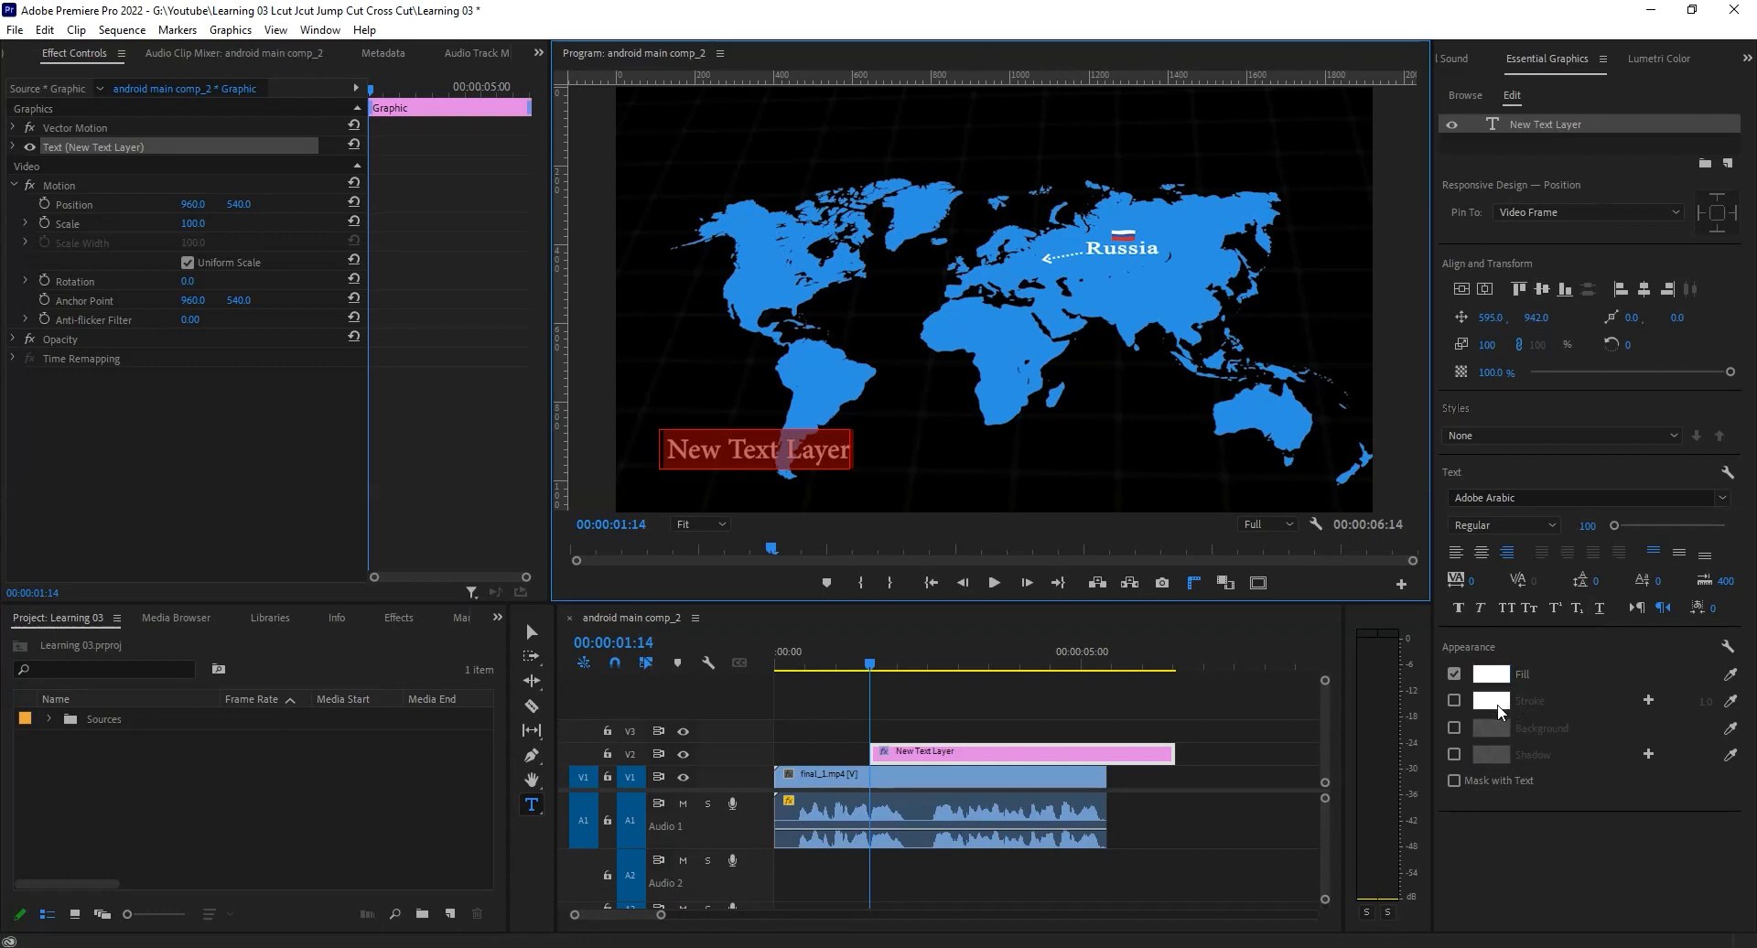
{"action": "left_click", "coordinate": [1454, 727]}
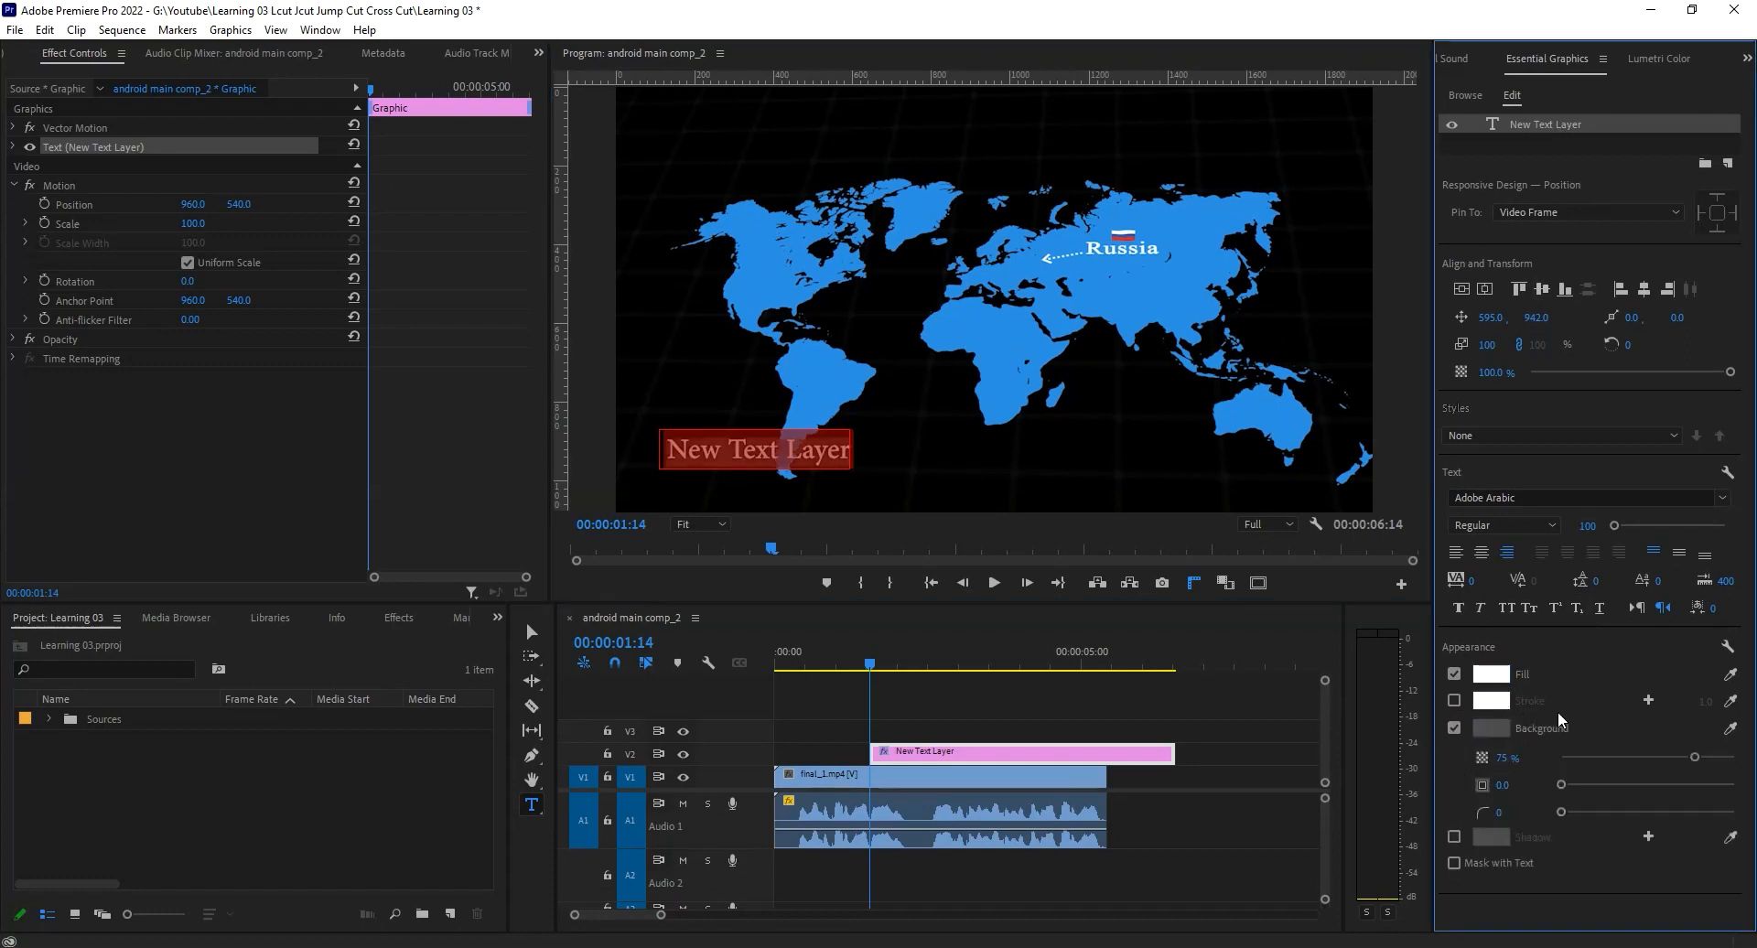
{"action": "left_click", "coordinate": [1504, 766]}
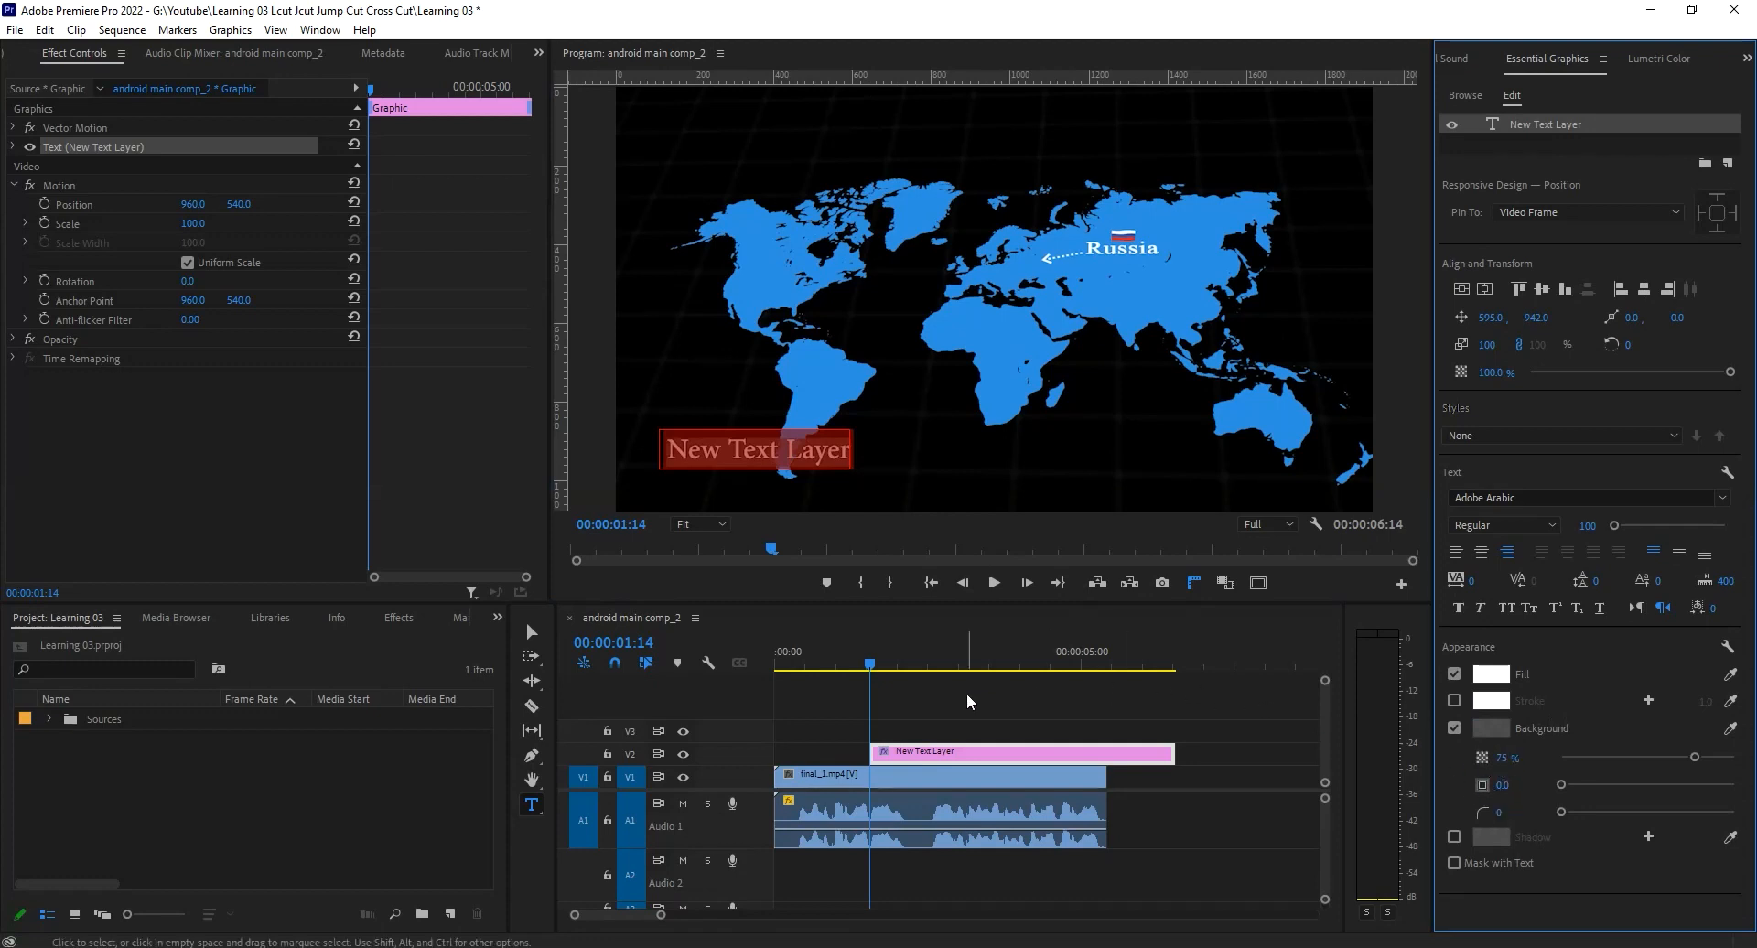
Step: Set the text layer's background opacity to 100% and its background size to 43.2
{"action": "left_click", "coordinate": [931, 635]}
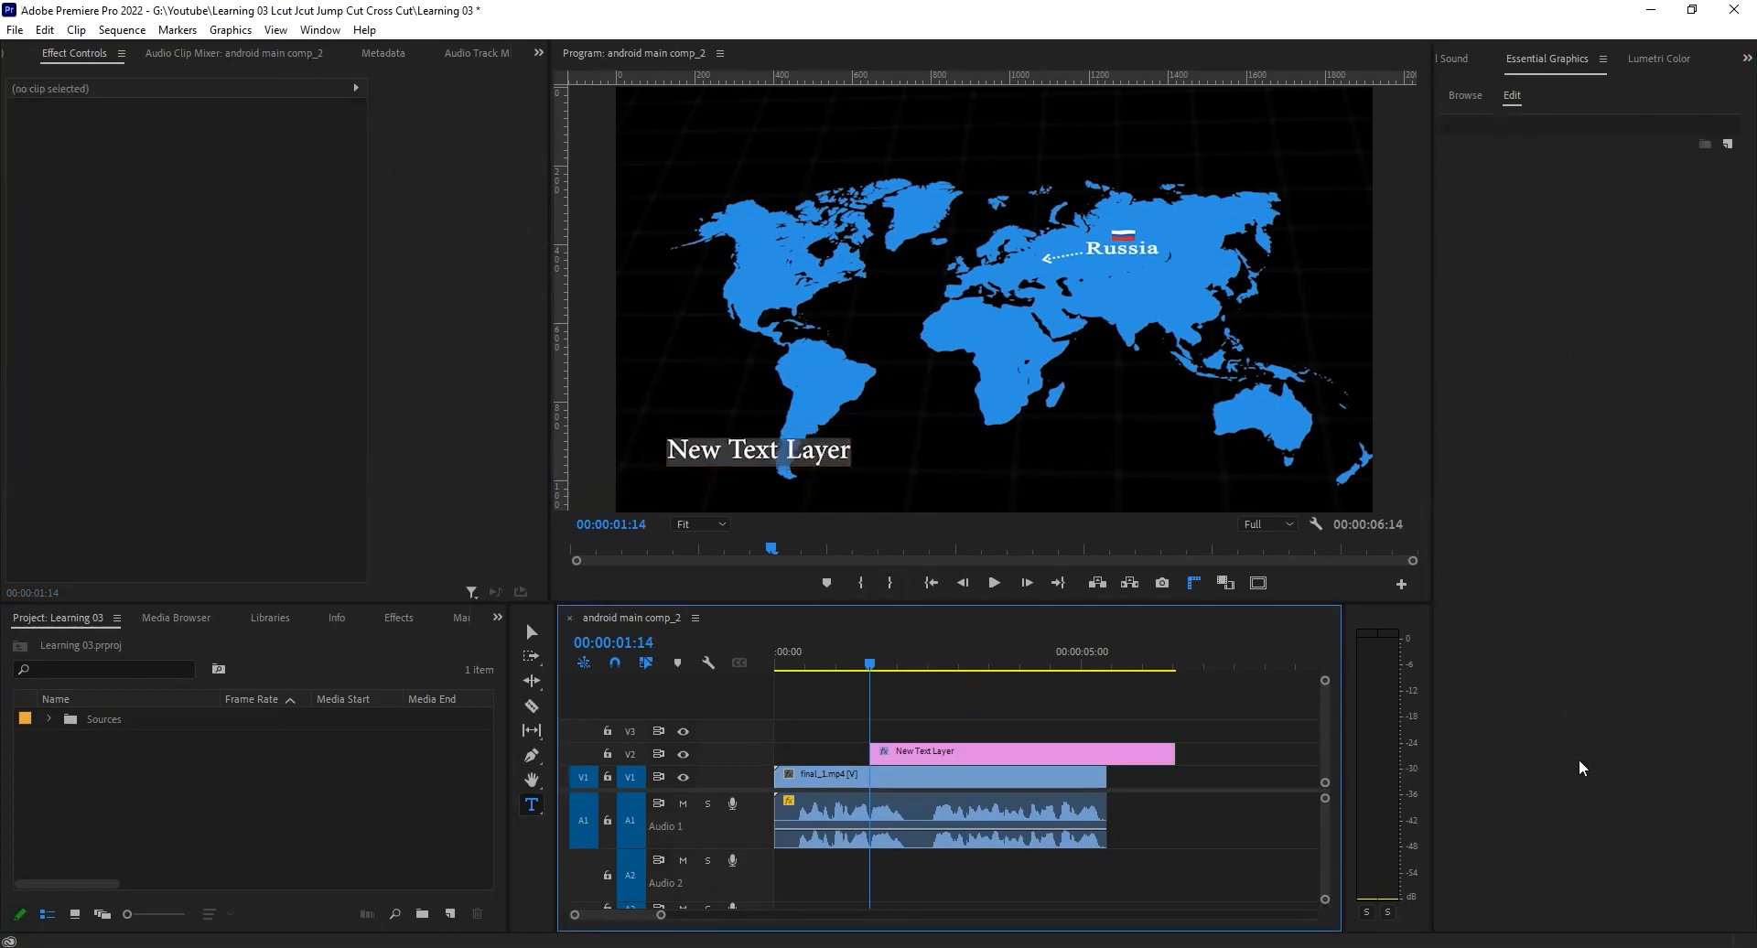
{"action": "left_click", "coordinate": [999, 752]}
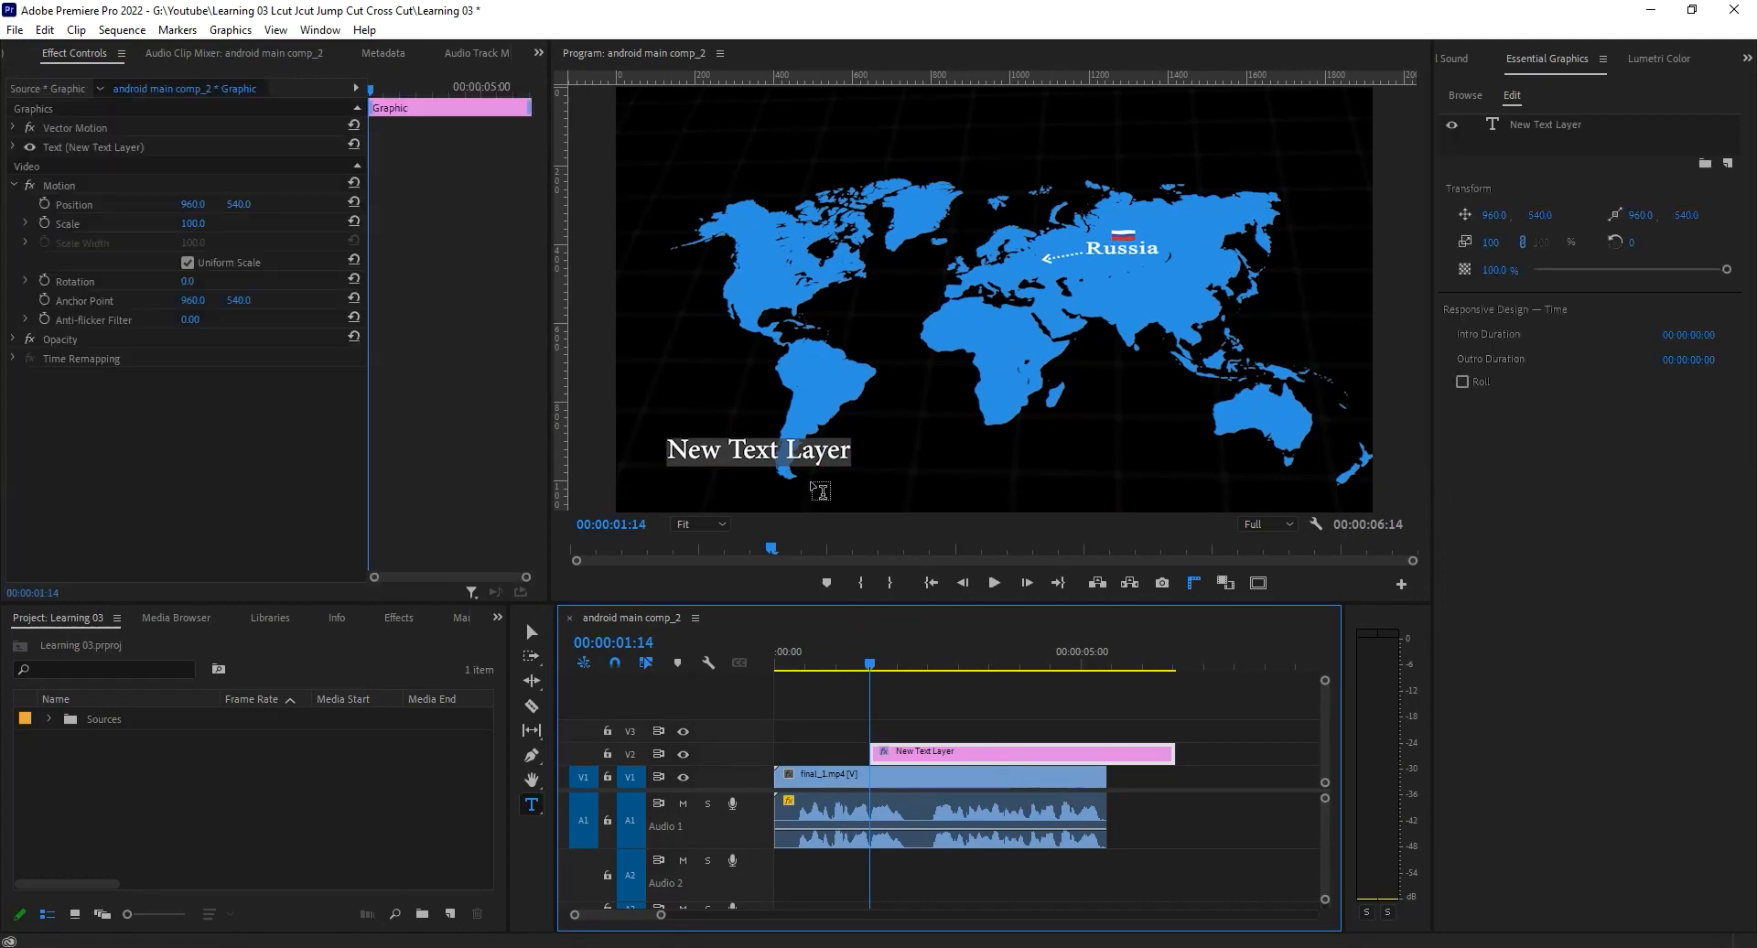
{"action": "key", "text": "v"}
{"action": "left_click", "coordinate": [802, 457]}
{"action": "left_click_drag", "start_coordinate": [1694, 757], "coordinate": [1736, 758]}
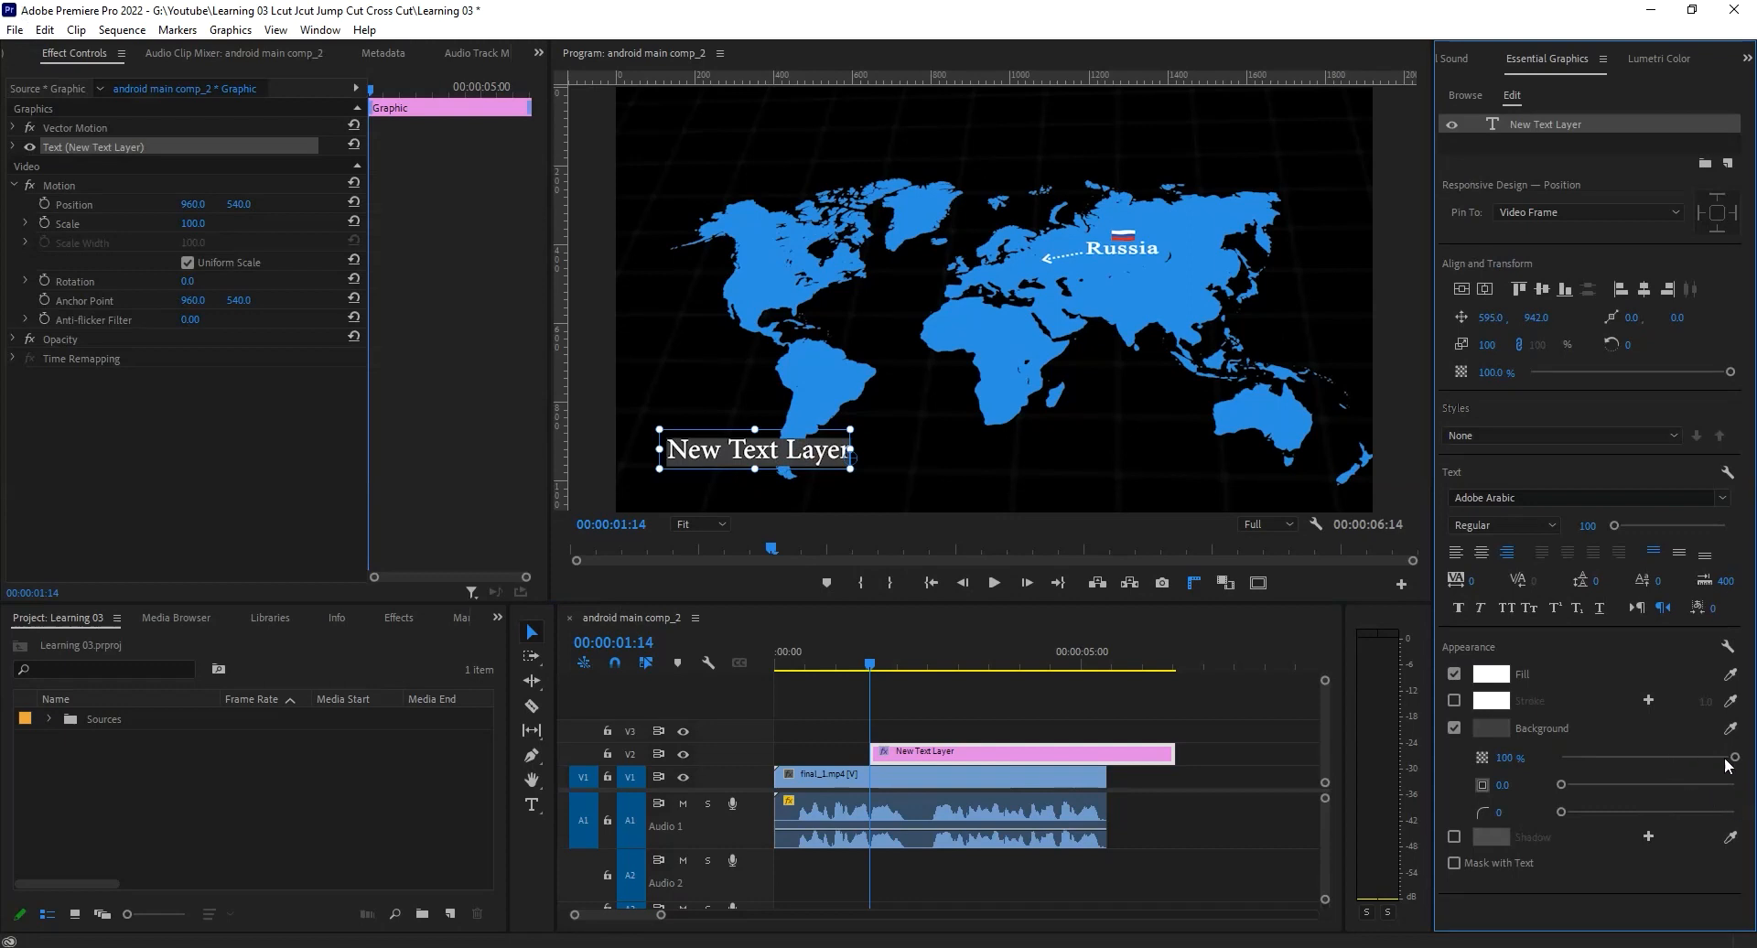
{"action": "mouse_move", "coordinate": [1732, 759]}
{"action": "left_mouse_down"}
{"action": "mouse_move", "coordinate": [1616, 756]}
{"action": "mouse_move", "coordinate": [1738, 767]}
{"action": "left_mouse_up"}
{"action": "mouse_move", "coordinate": [1563, 785]}
{"action": "left_mouse_down"}
{"action": "mouse_move", "coordinate": [1653, 783]}
{"action": "mouse_move", "coordinate": [1637, 783]}
{"action": "left_mouse_up"}
{"action": "left_click", "coordinate": [1067, 627]}
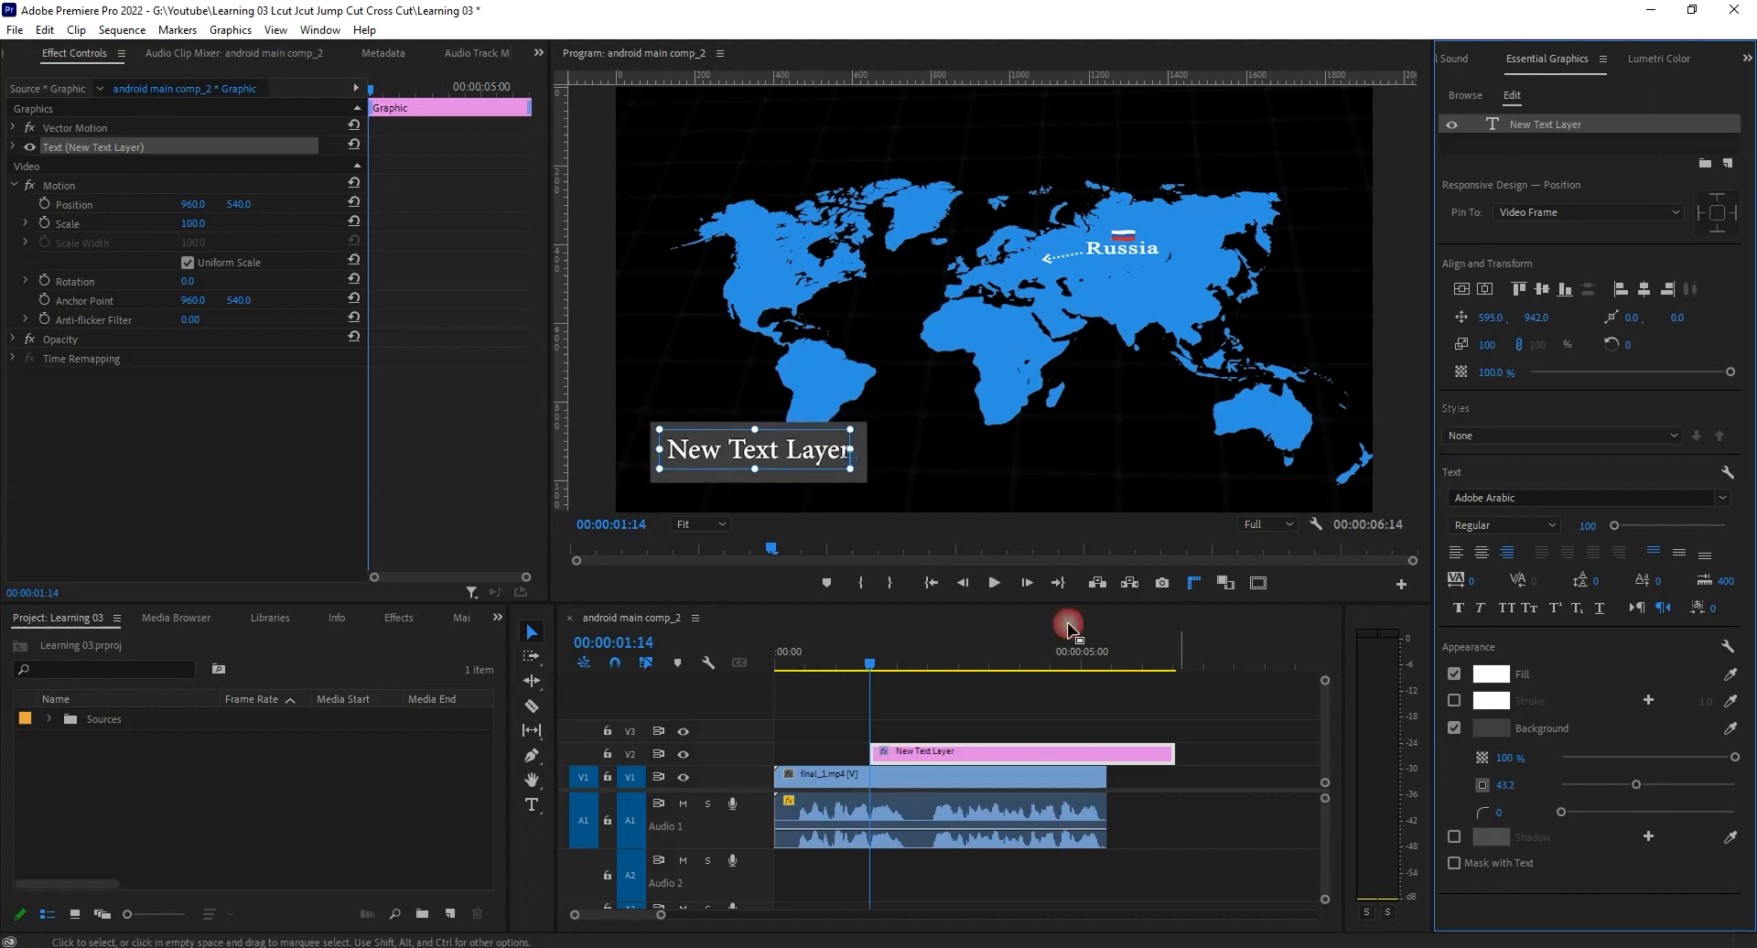
Step: Replace the placeholder text of the graphic with "title russia"
{"action": "double_click", "coordinate": [776, 442]}
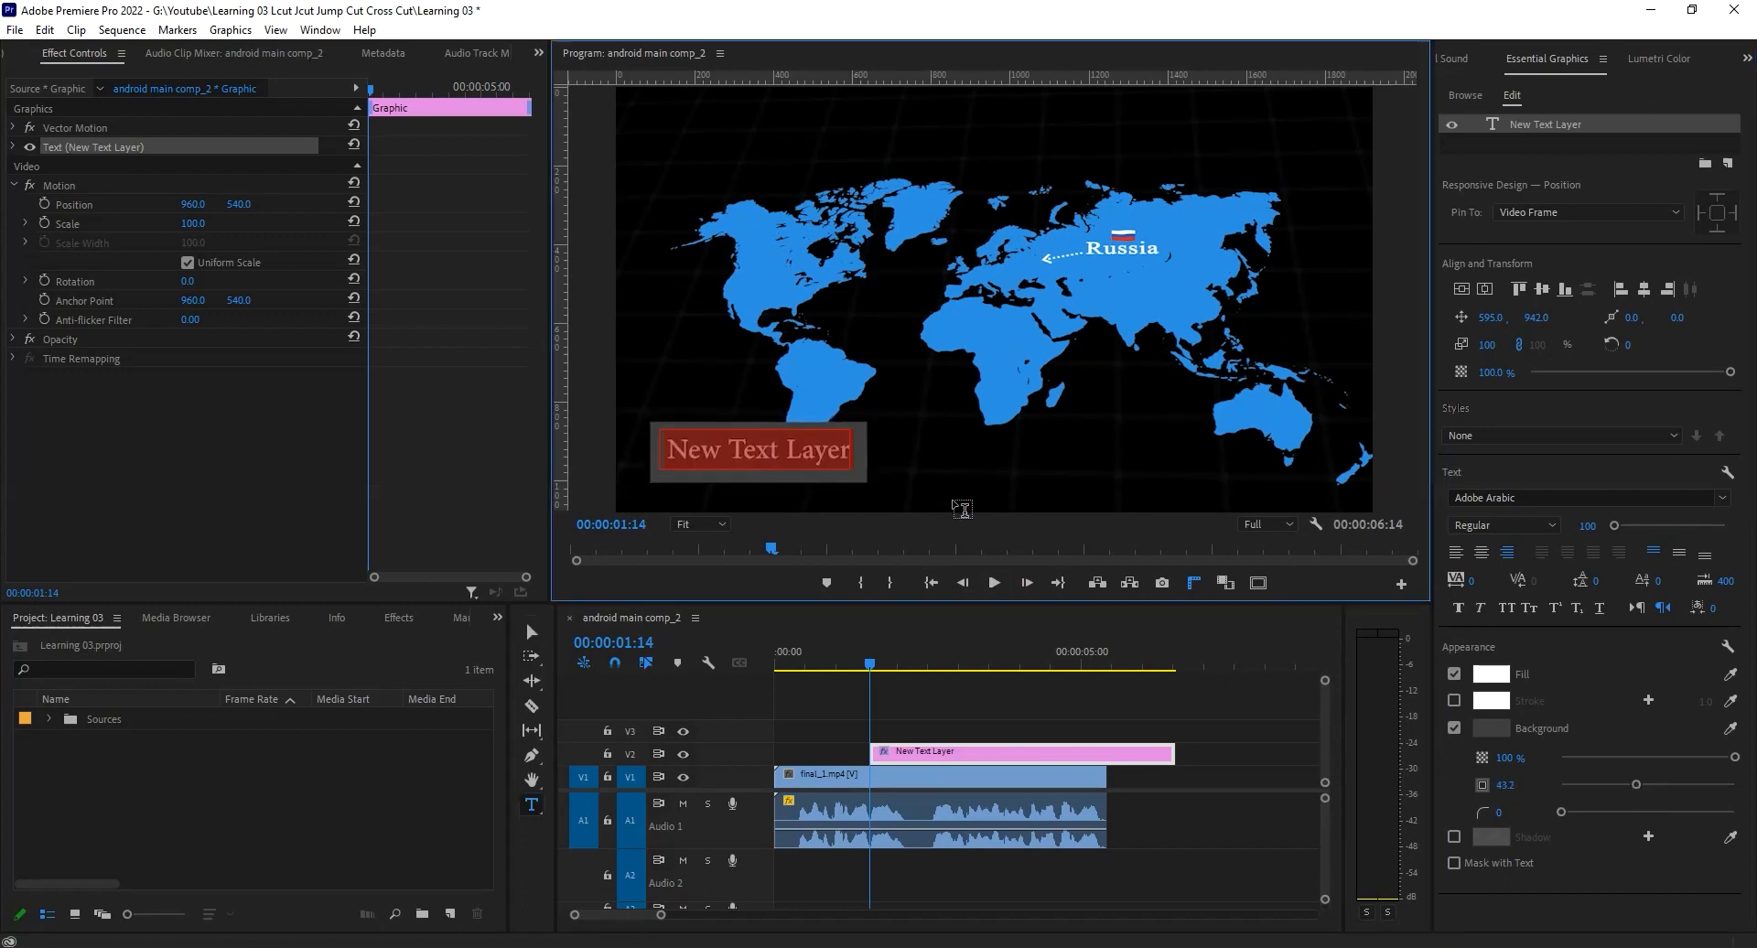
{"action": "type", "text": "sk"}
{"action": "key", "text": "BackSpace"}
{"action": "key", "text": "BackSpace"}
{"action": "type", "text": "title"}
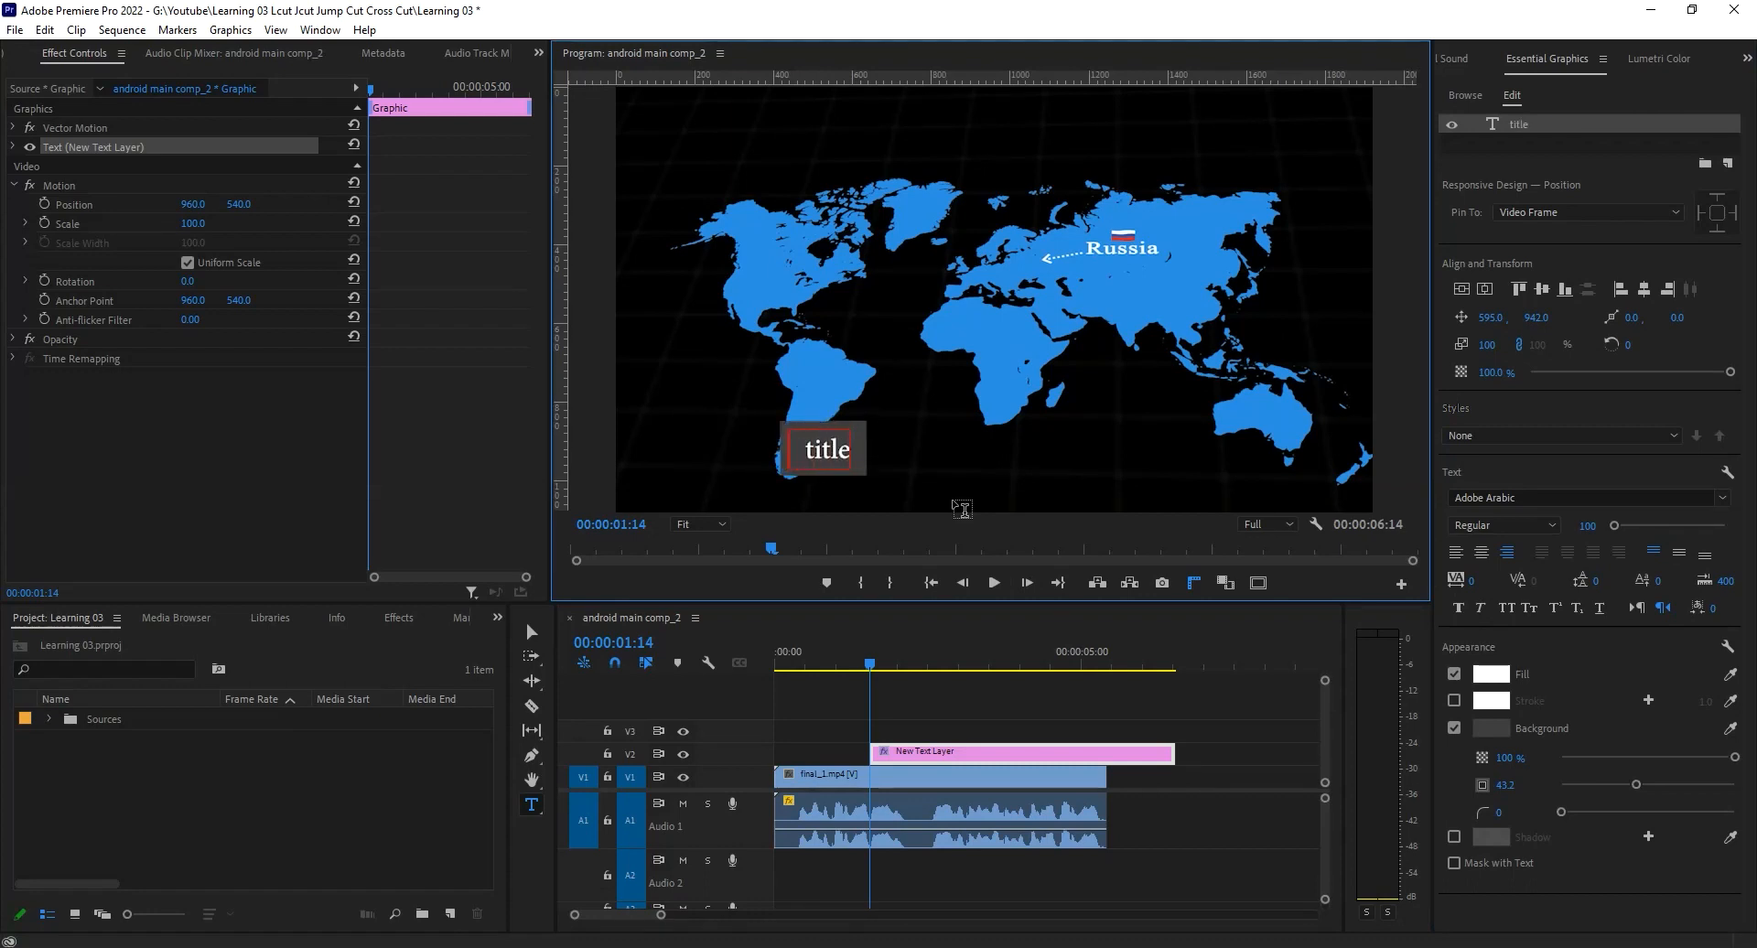
{"action": "type", "text": " russia"}
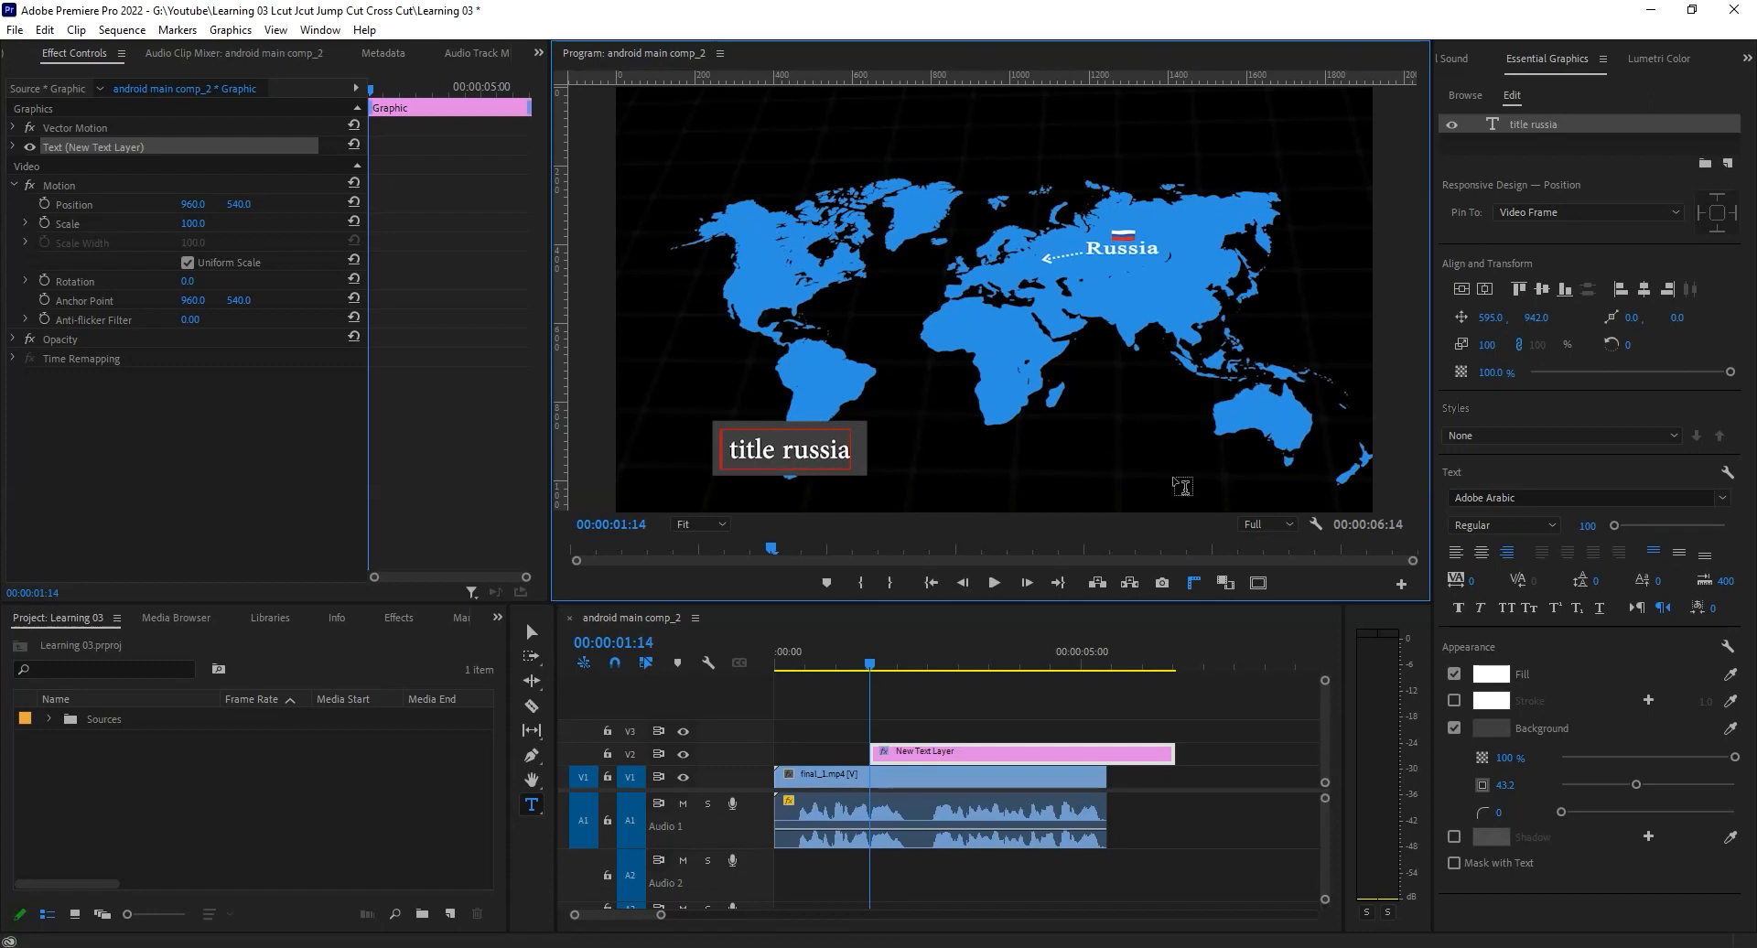
Step: Move the playhead to 00:00:02:12 and show the safe margins in the Program monitor
{"action": "left_click", "coordinate": [870, 666]}
{"action": "left_click_drag", "start_coordinate": [870, 670], "coordinate": [928, 673]}
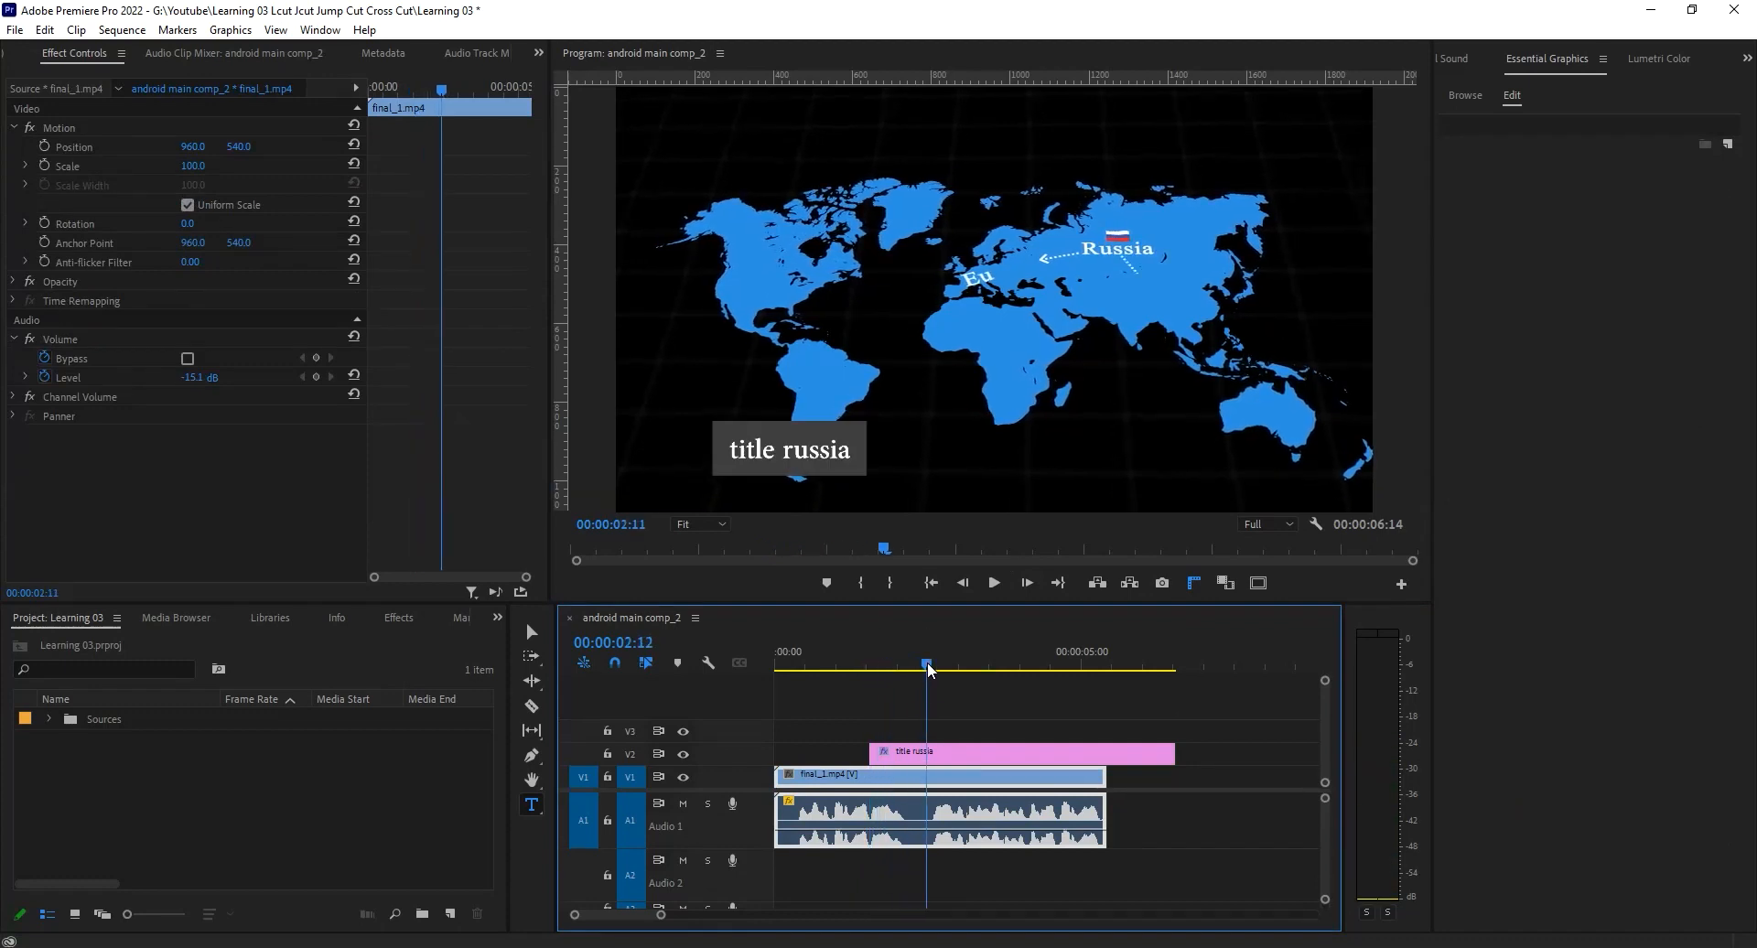
{"action": "left_click", "coordinate": [1089, 697]}
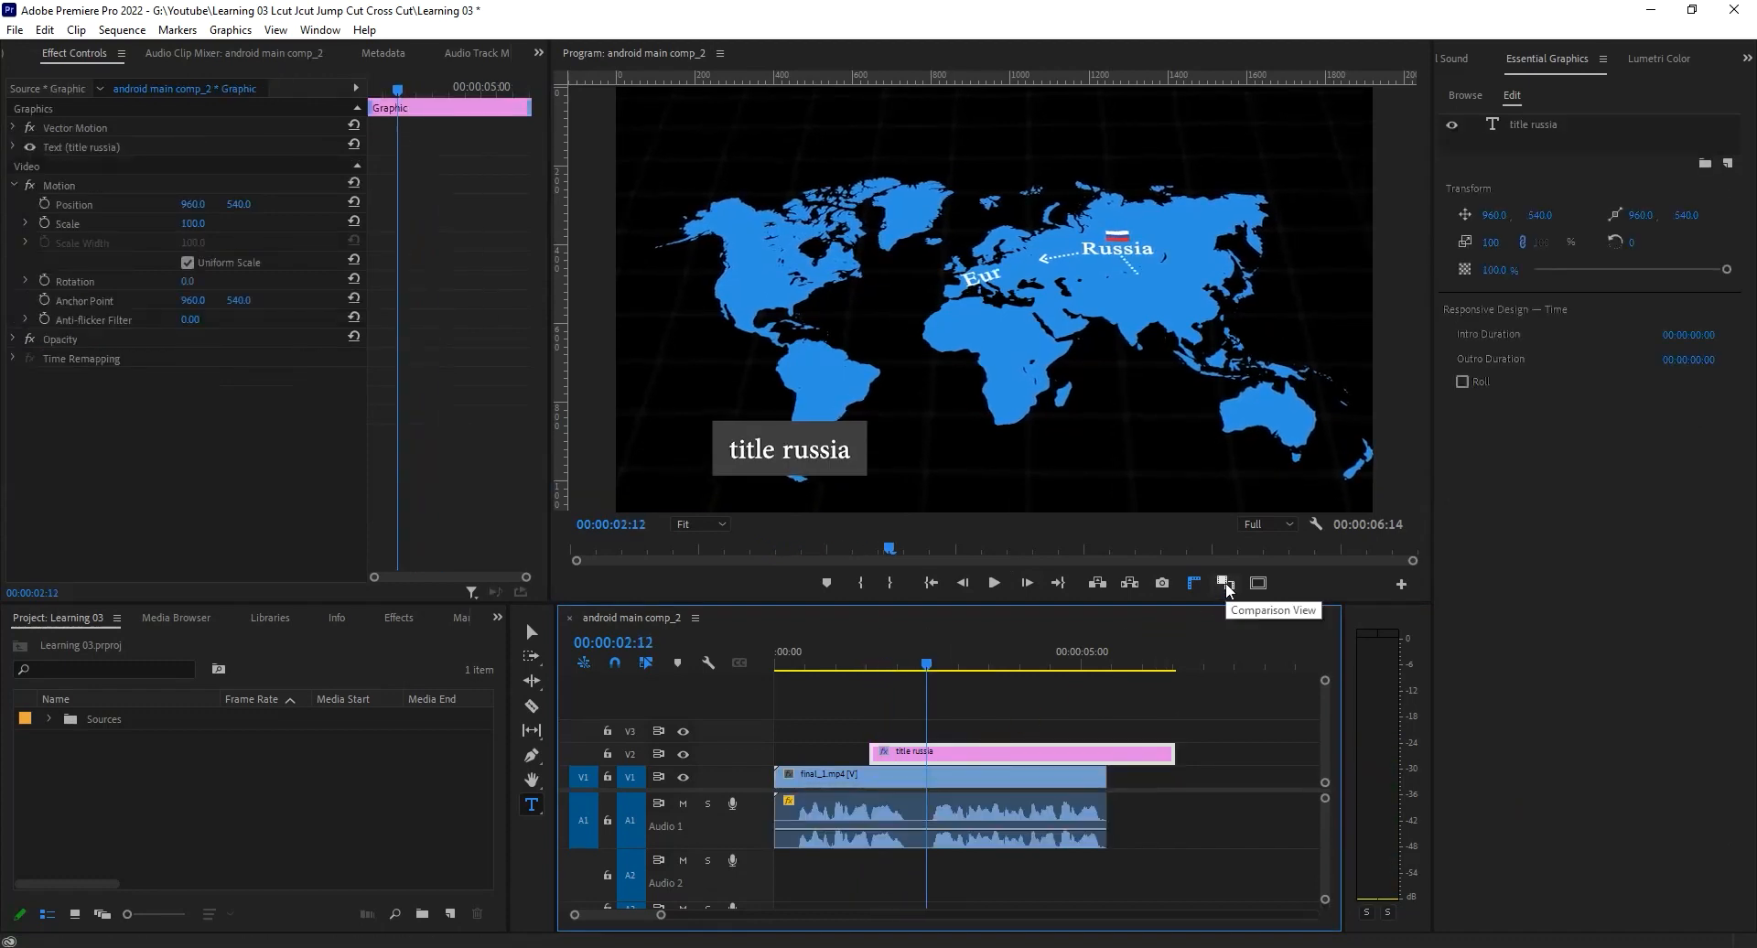
{"action": "left_click", "coordinate": [1258, 583]}
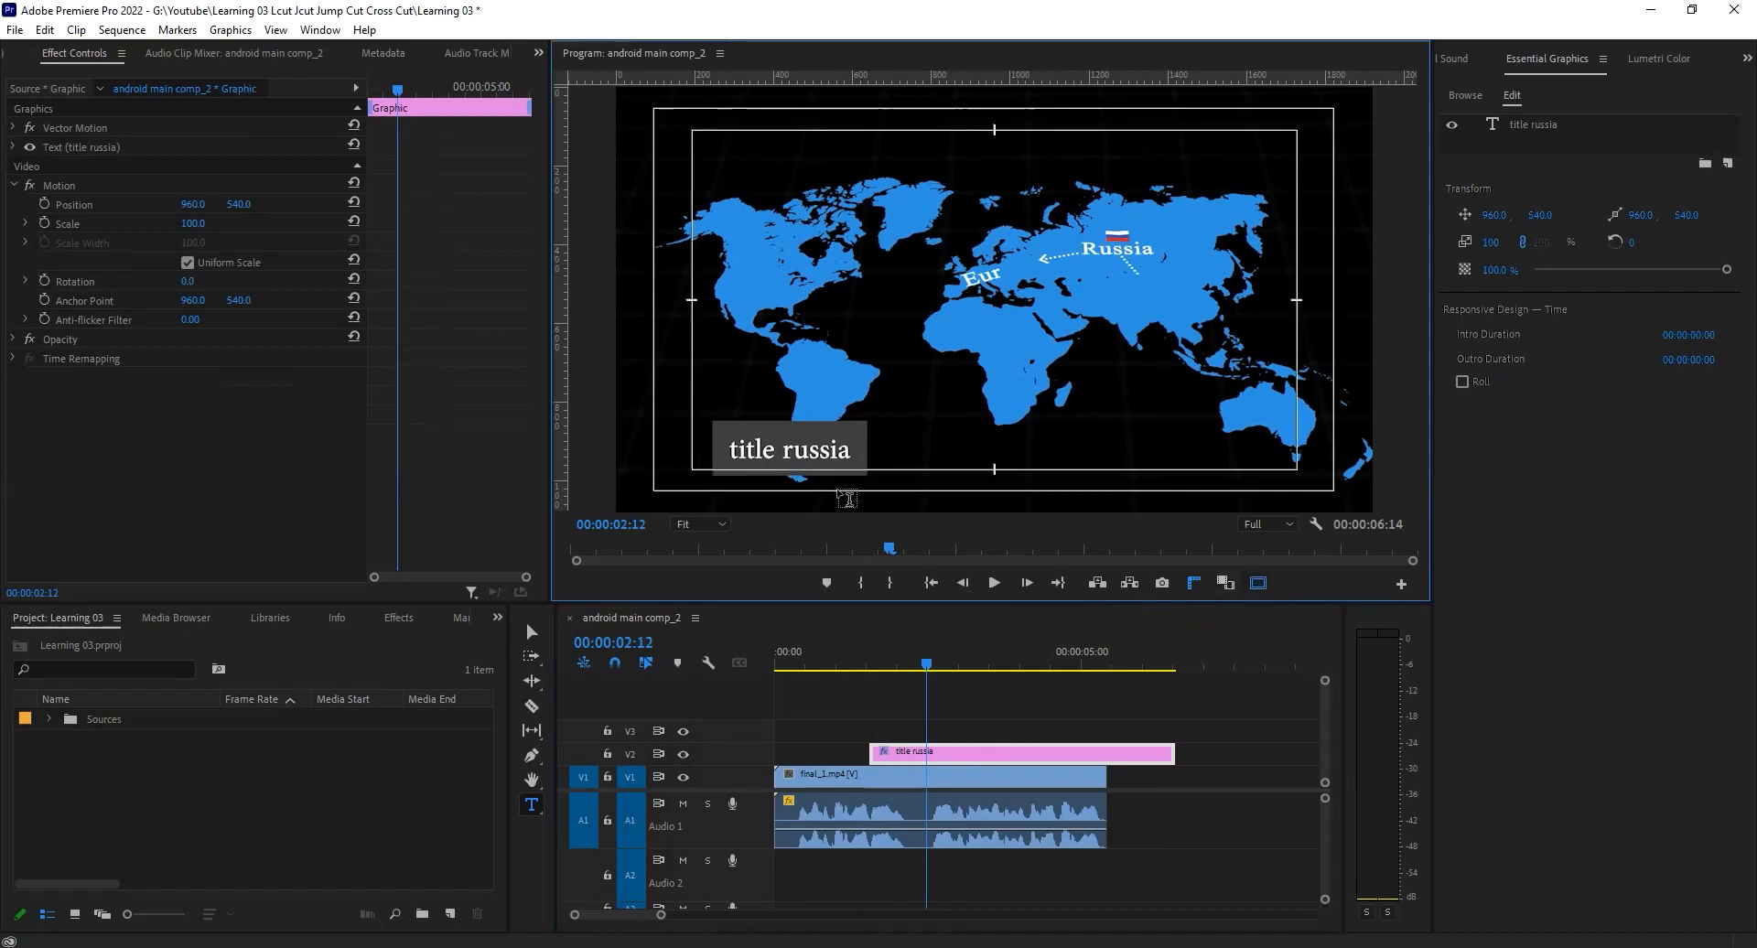
Step: Move the "title russia" text into the lower-left corner of the frame's safe margins, at about 442.3, 961.0
{"action": "left_click", "coordinate": [968, 755]}
{"action": "key", "text": "v"}
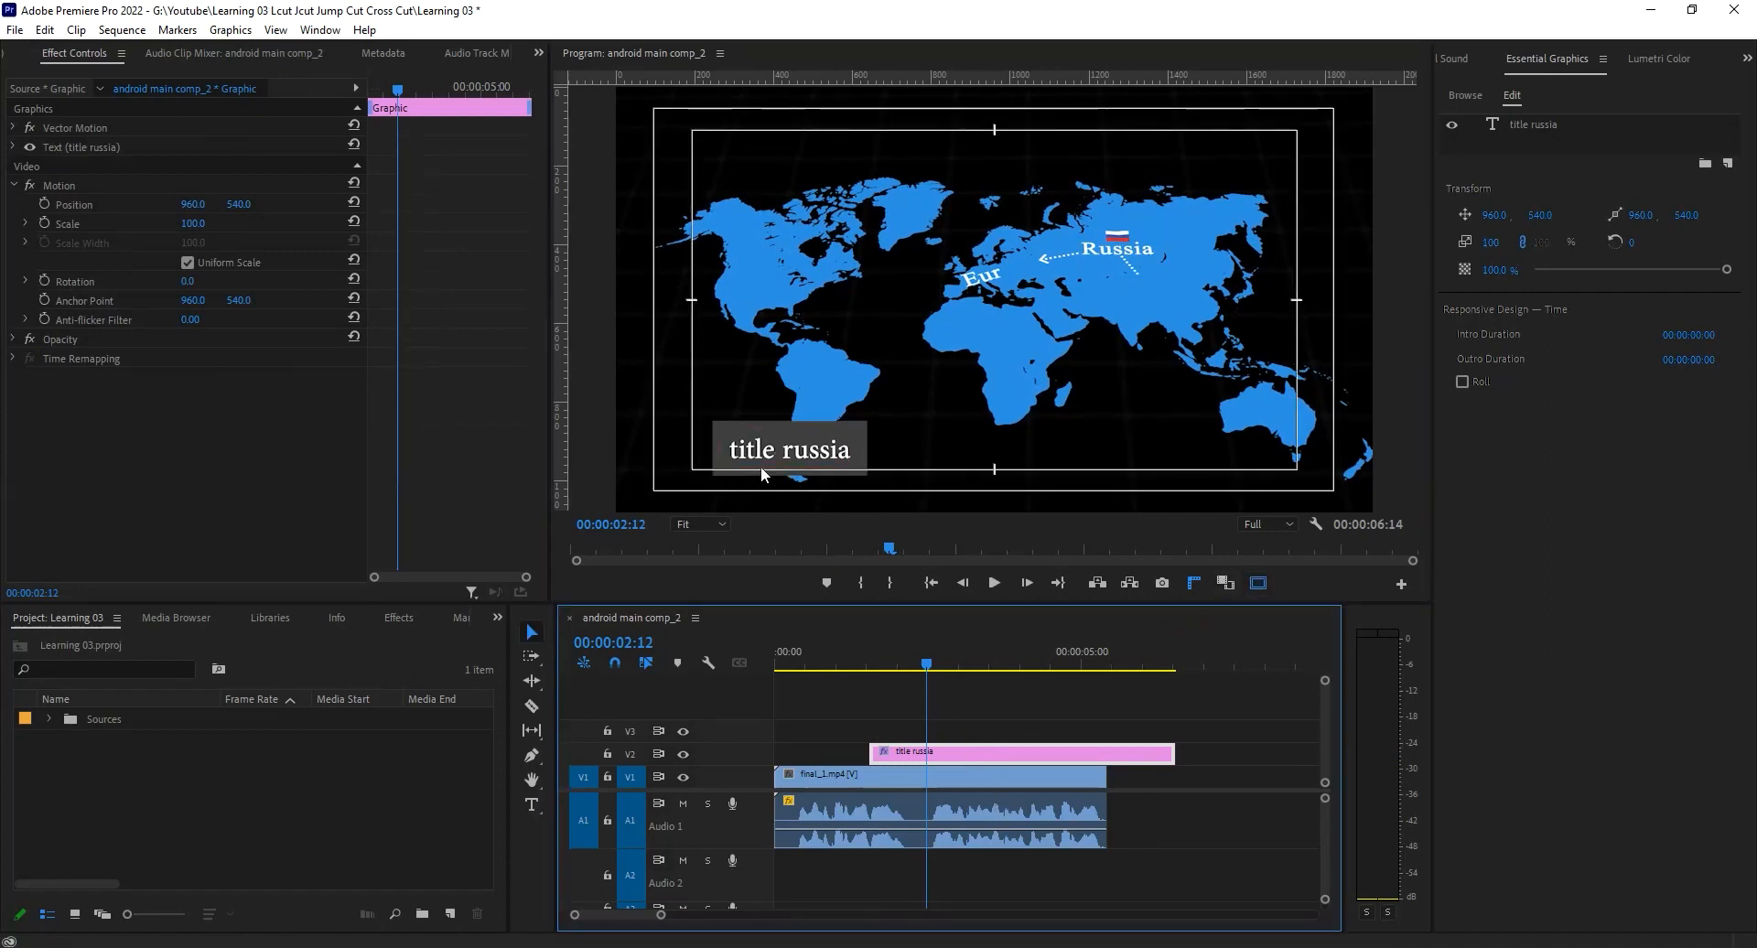
{"action": "left_click_drag", "start_coordinate": [803, 443], "coordinate": [732, 471]}
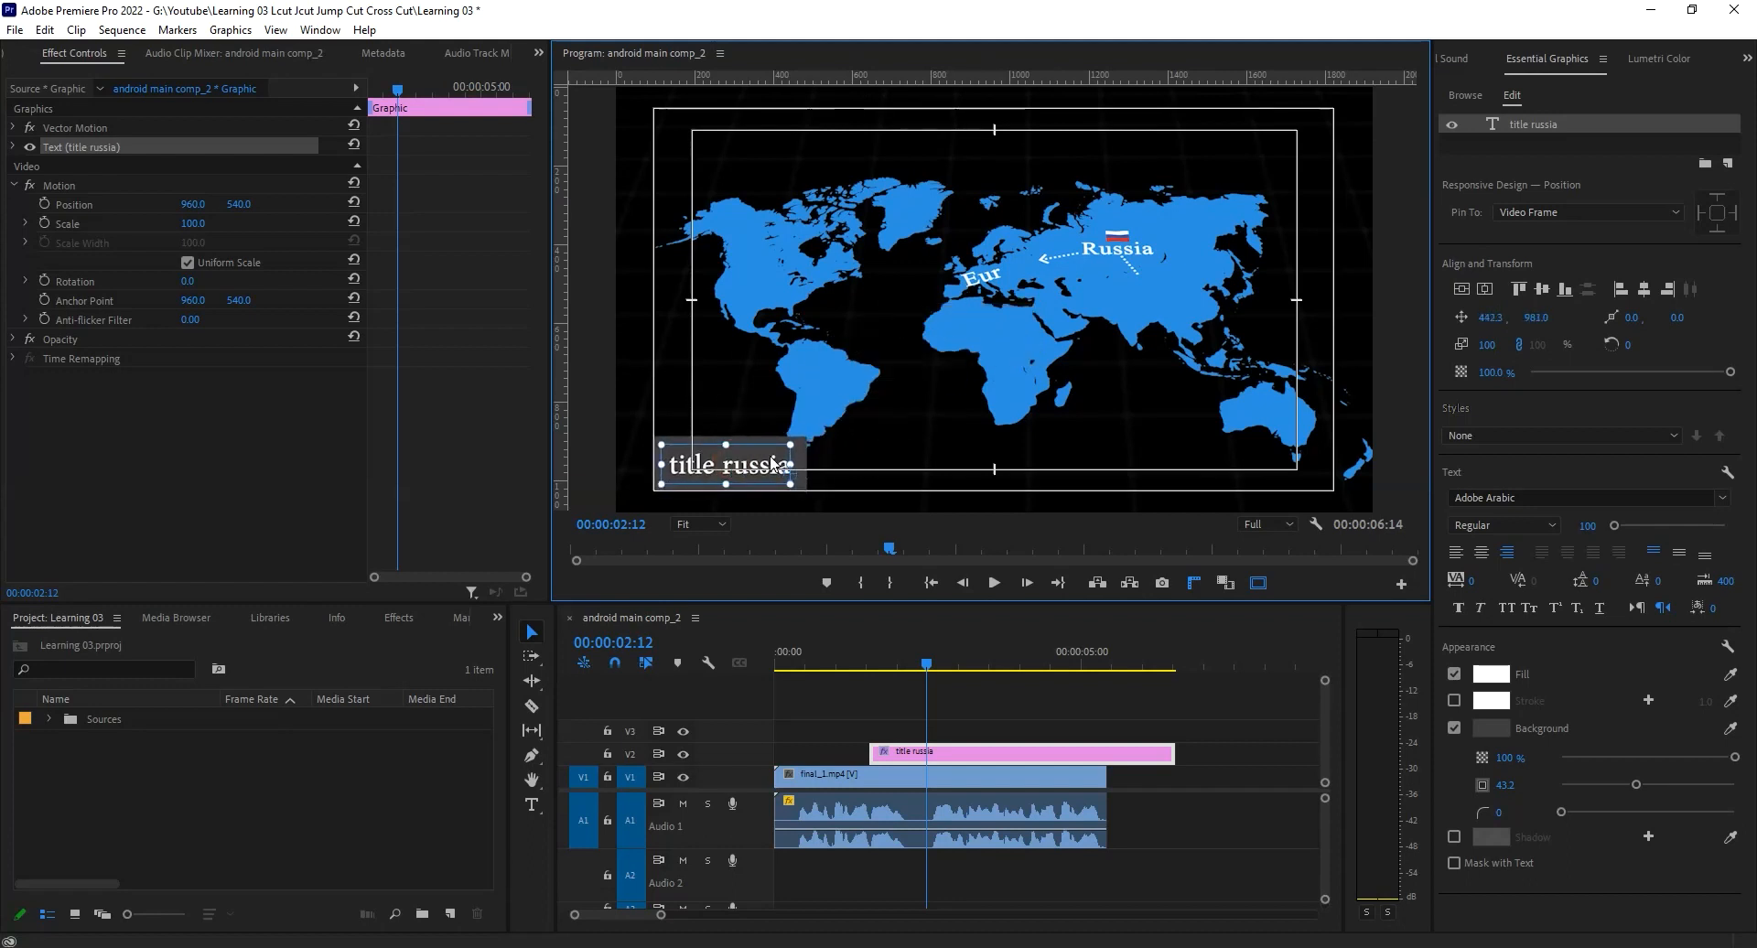